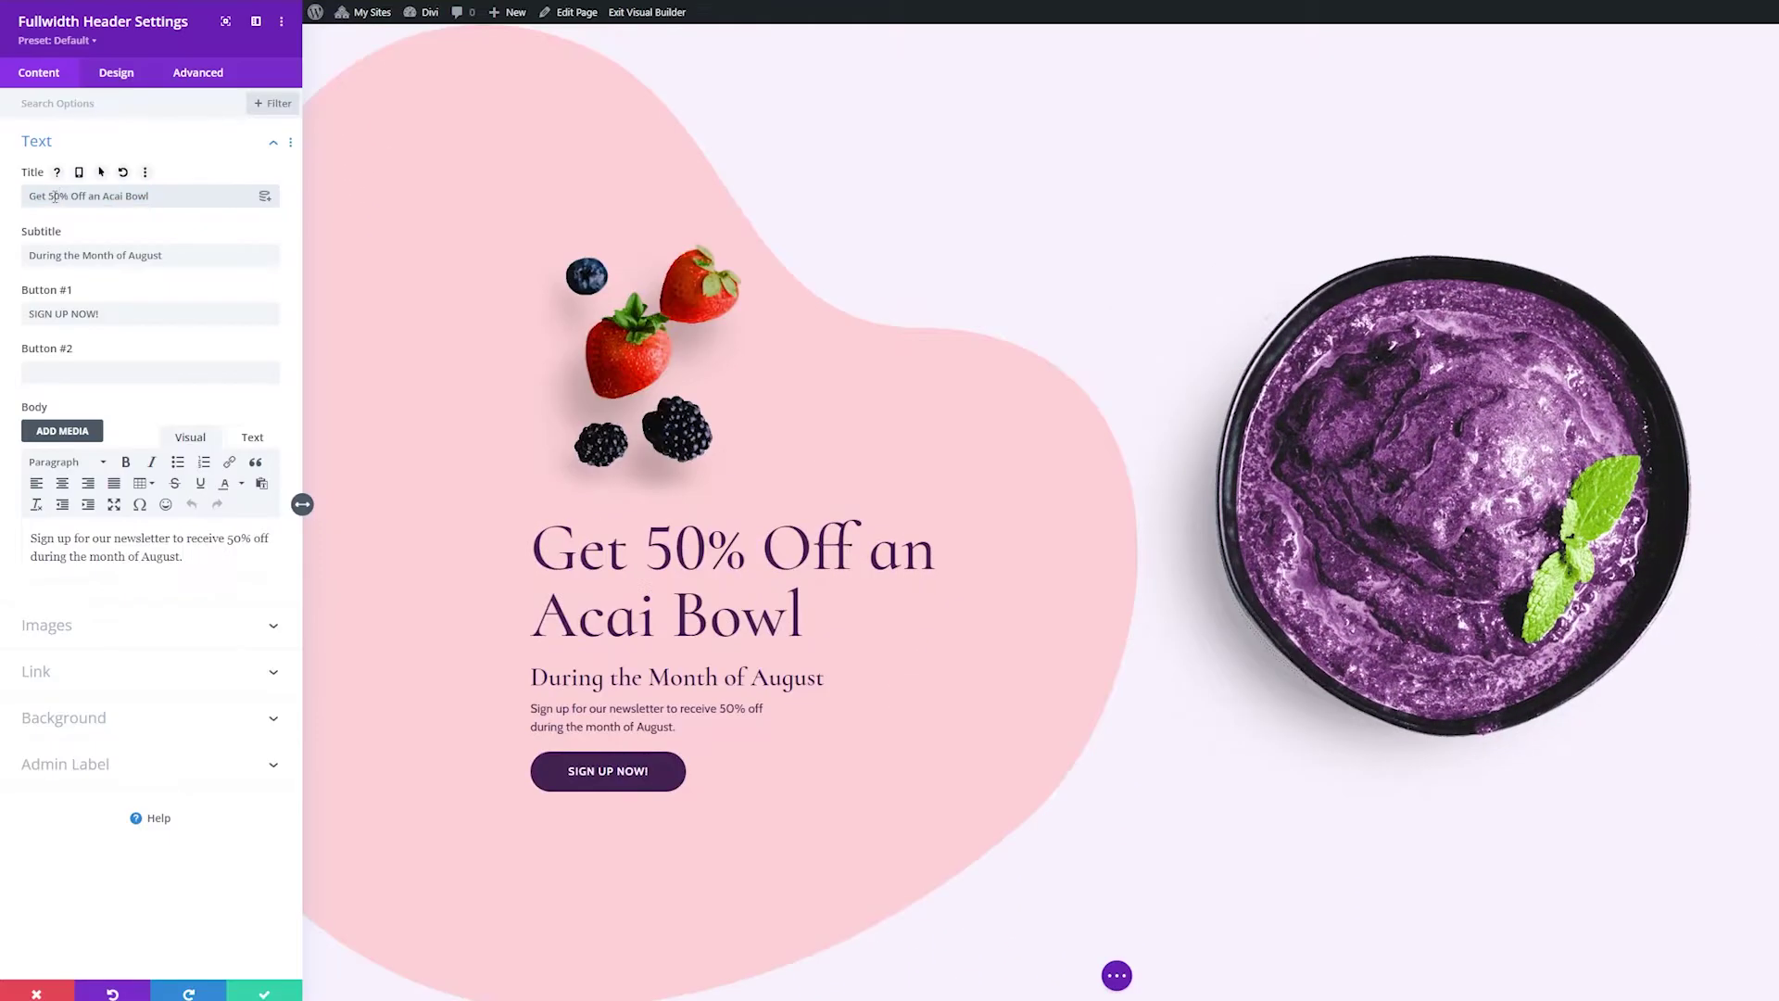
Step: Change the discount in the acai header title from 50 to 60 so it reads Get 60% Off
double_click(54, 197)
type("60")
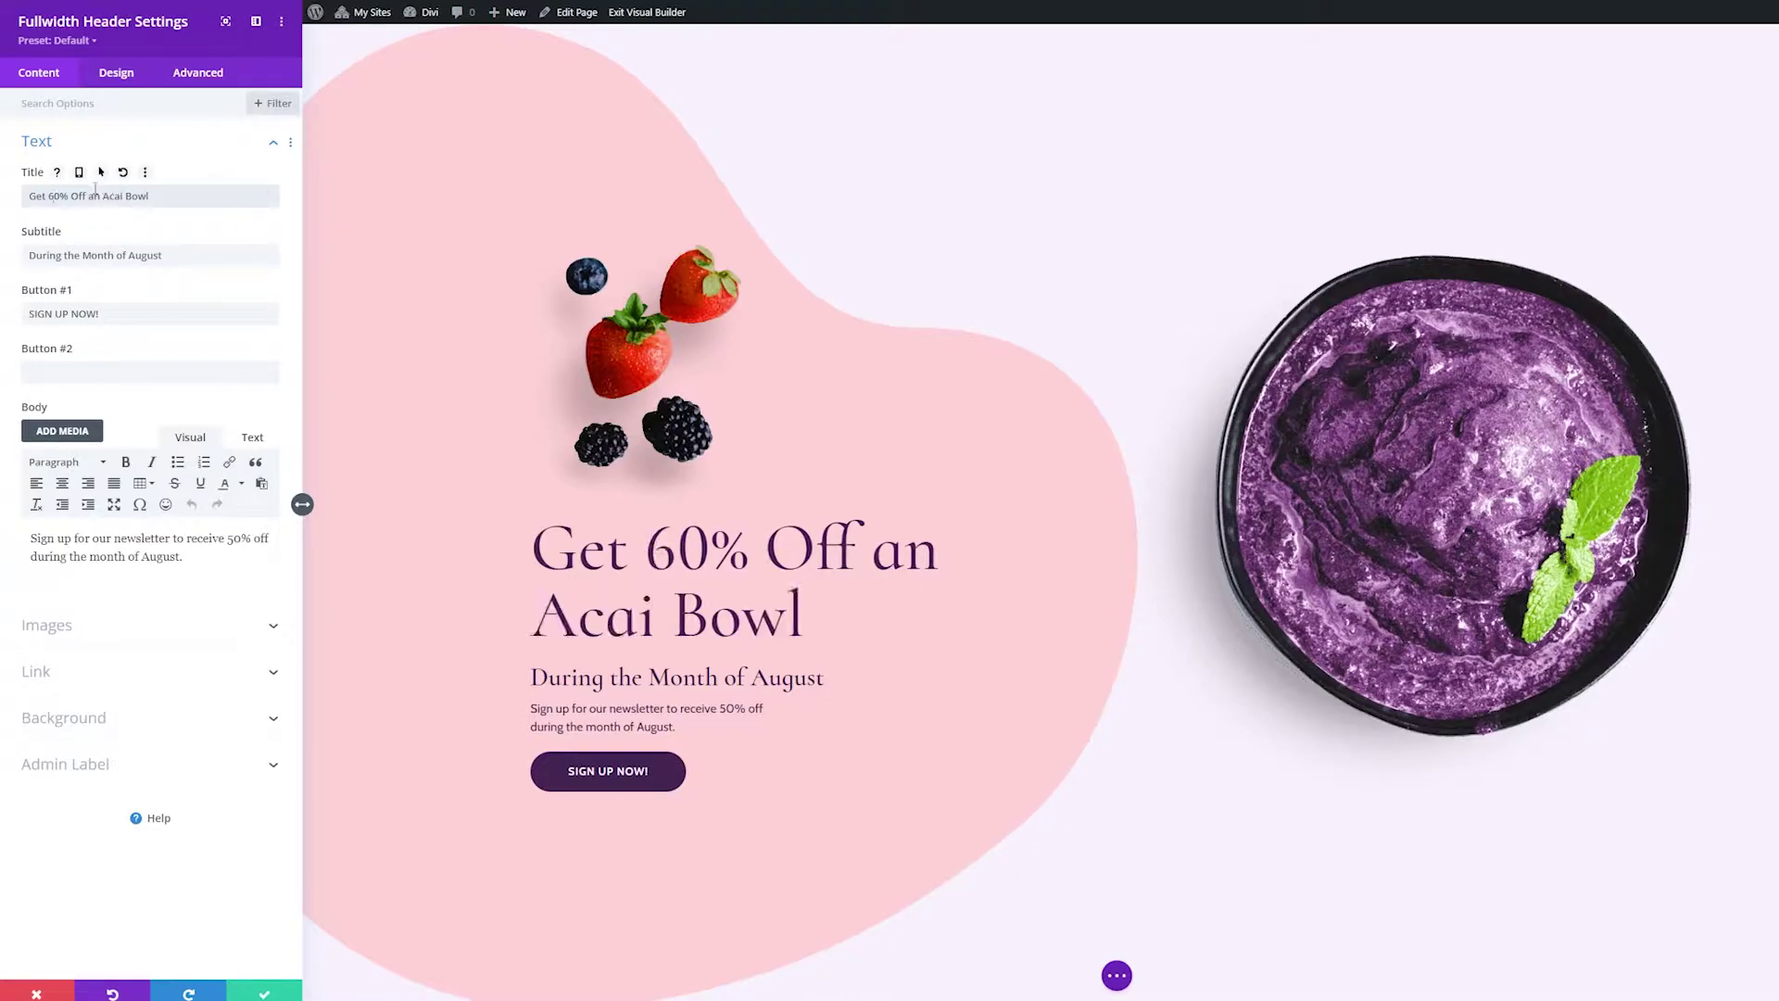
left_click(178, 256)
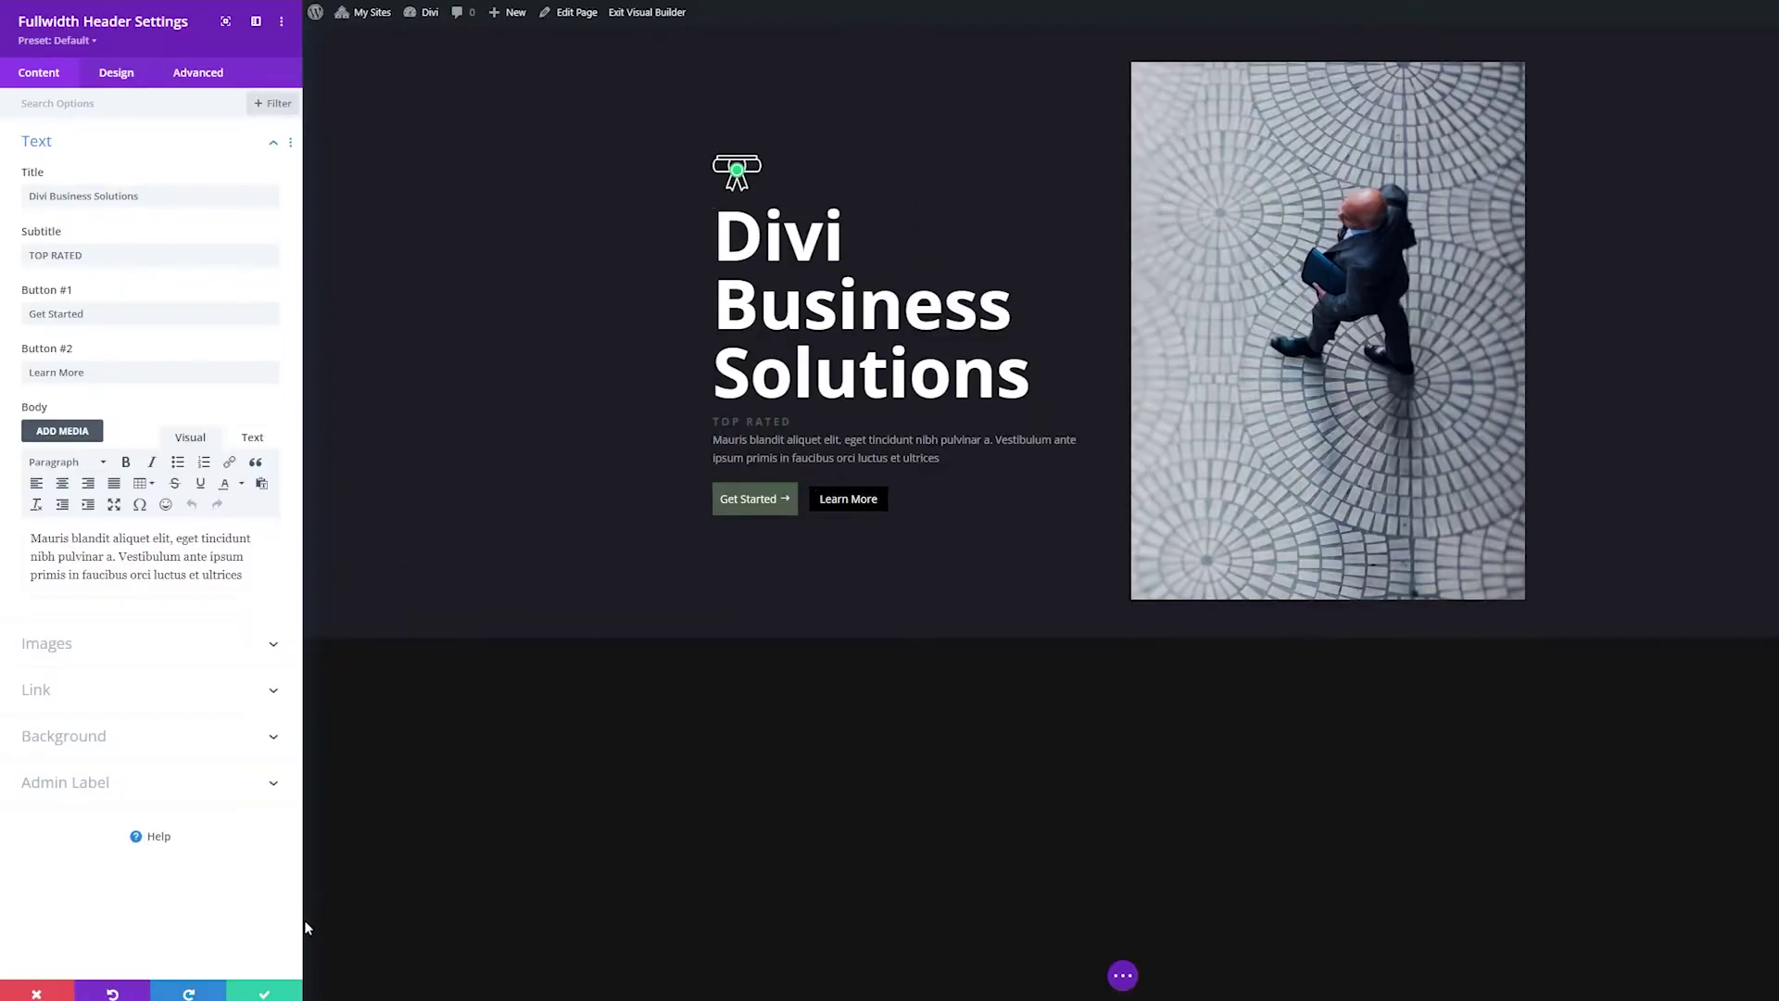
Step: Close the settings to view the plain hero, then reopen its Fullwidth Header settings
left_click(303, 505)
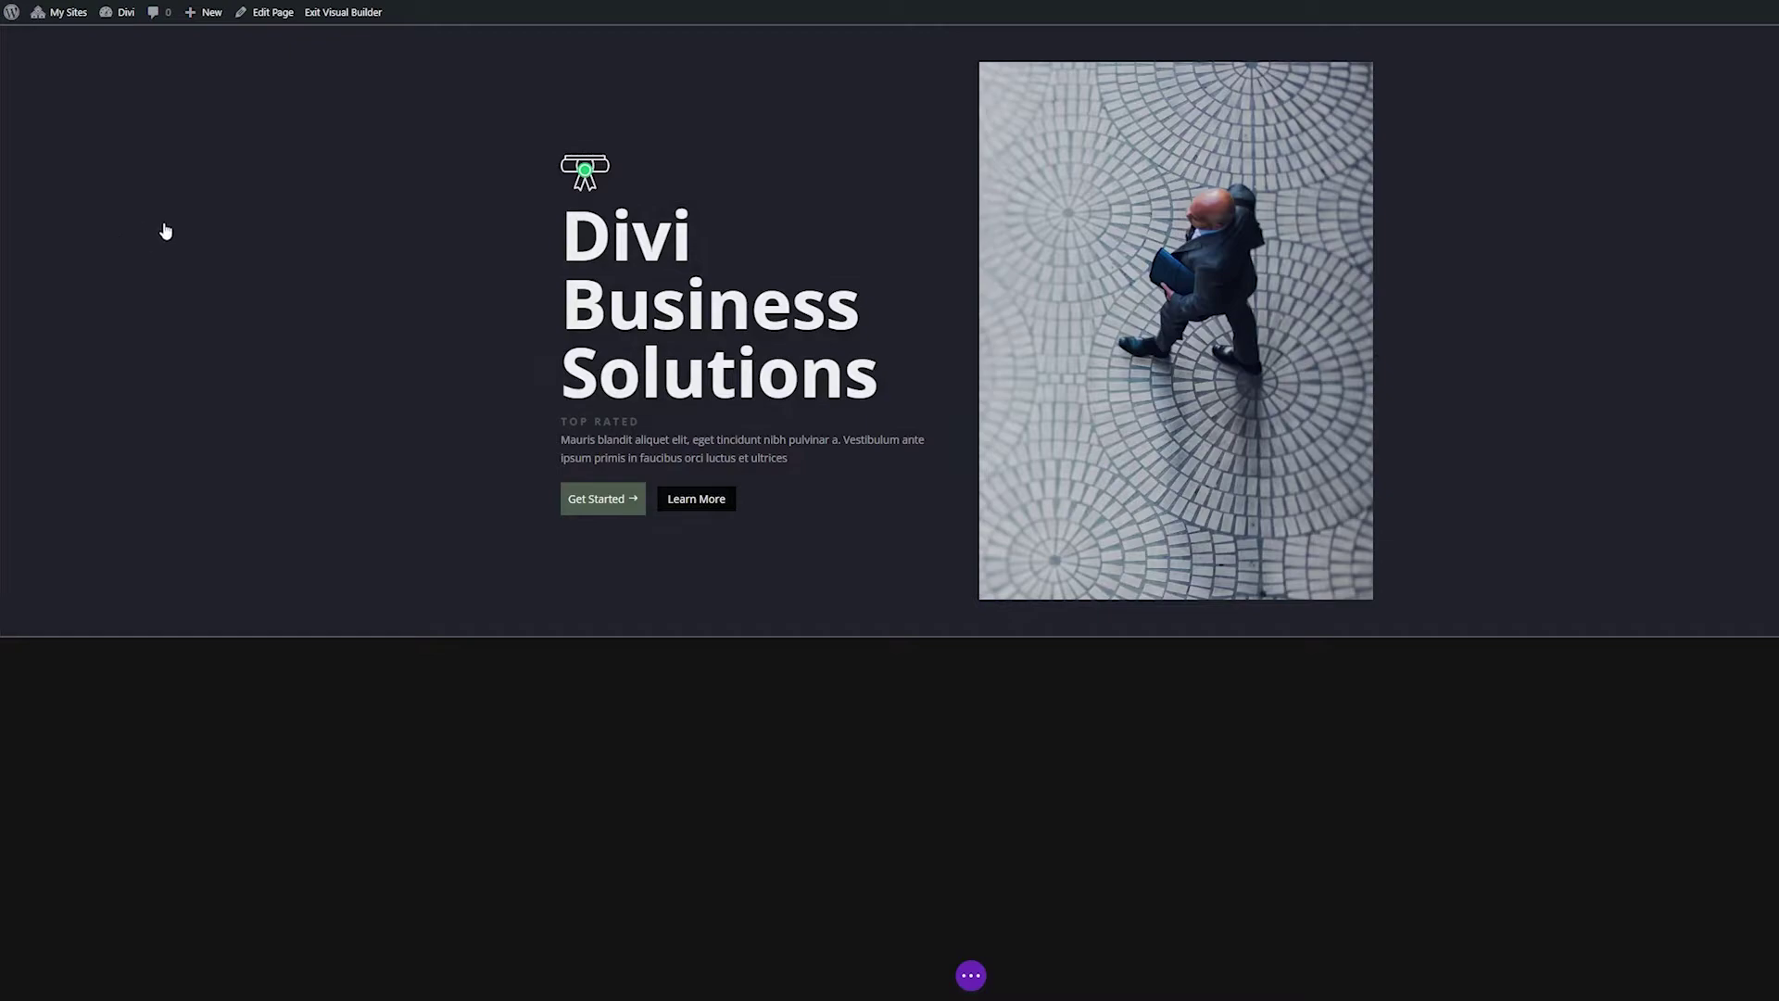
mouse_move(202, 219)
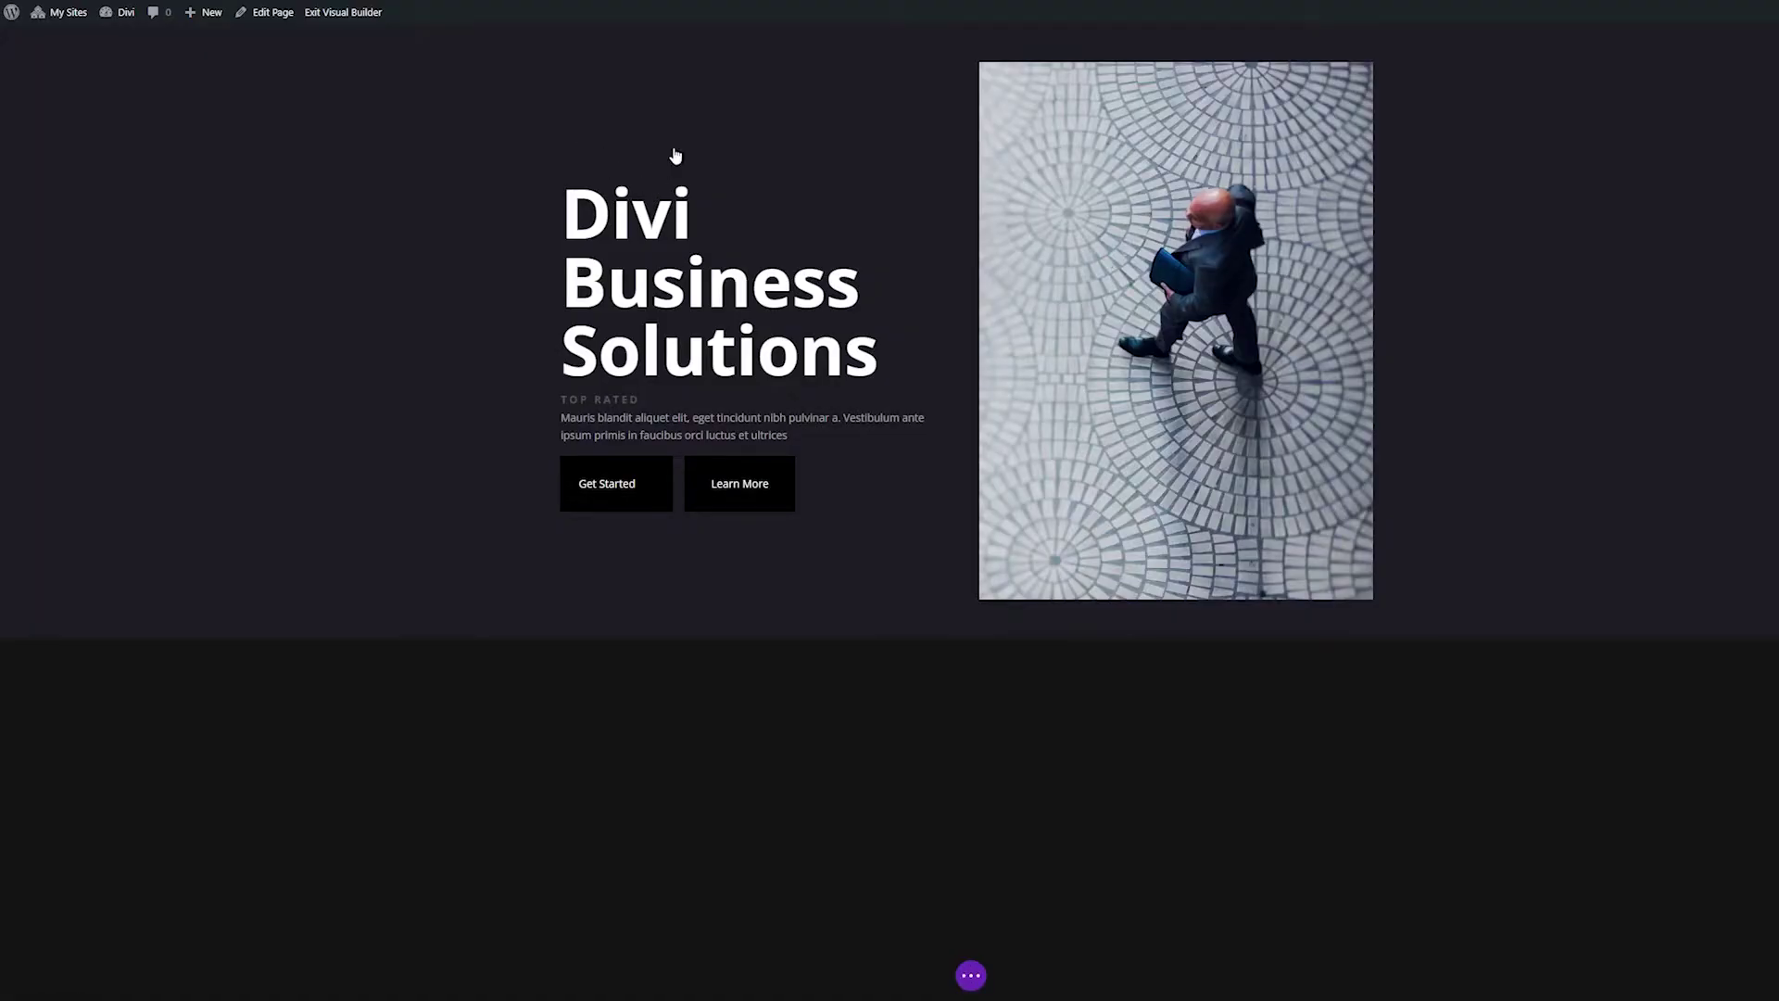
mouse_move(692, 123)
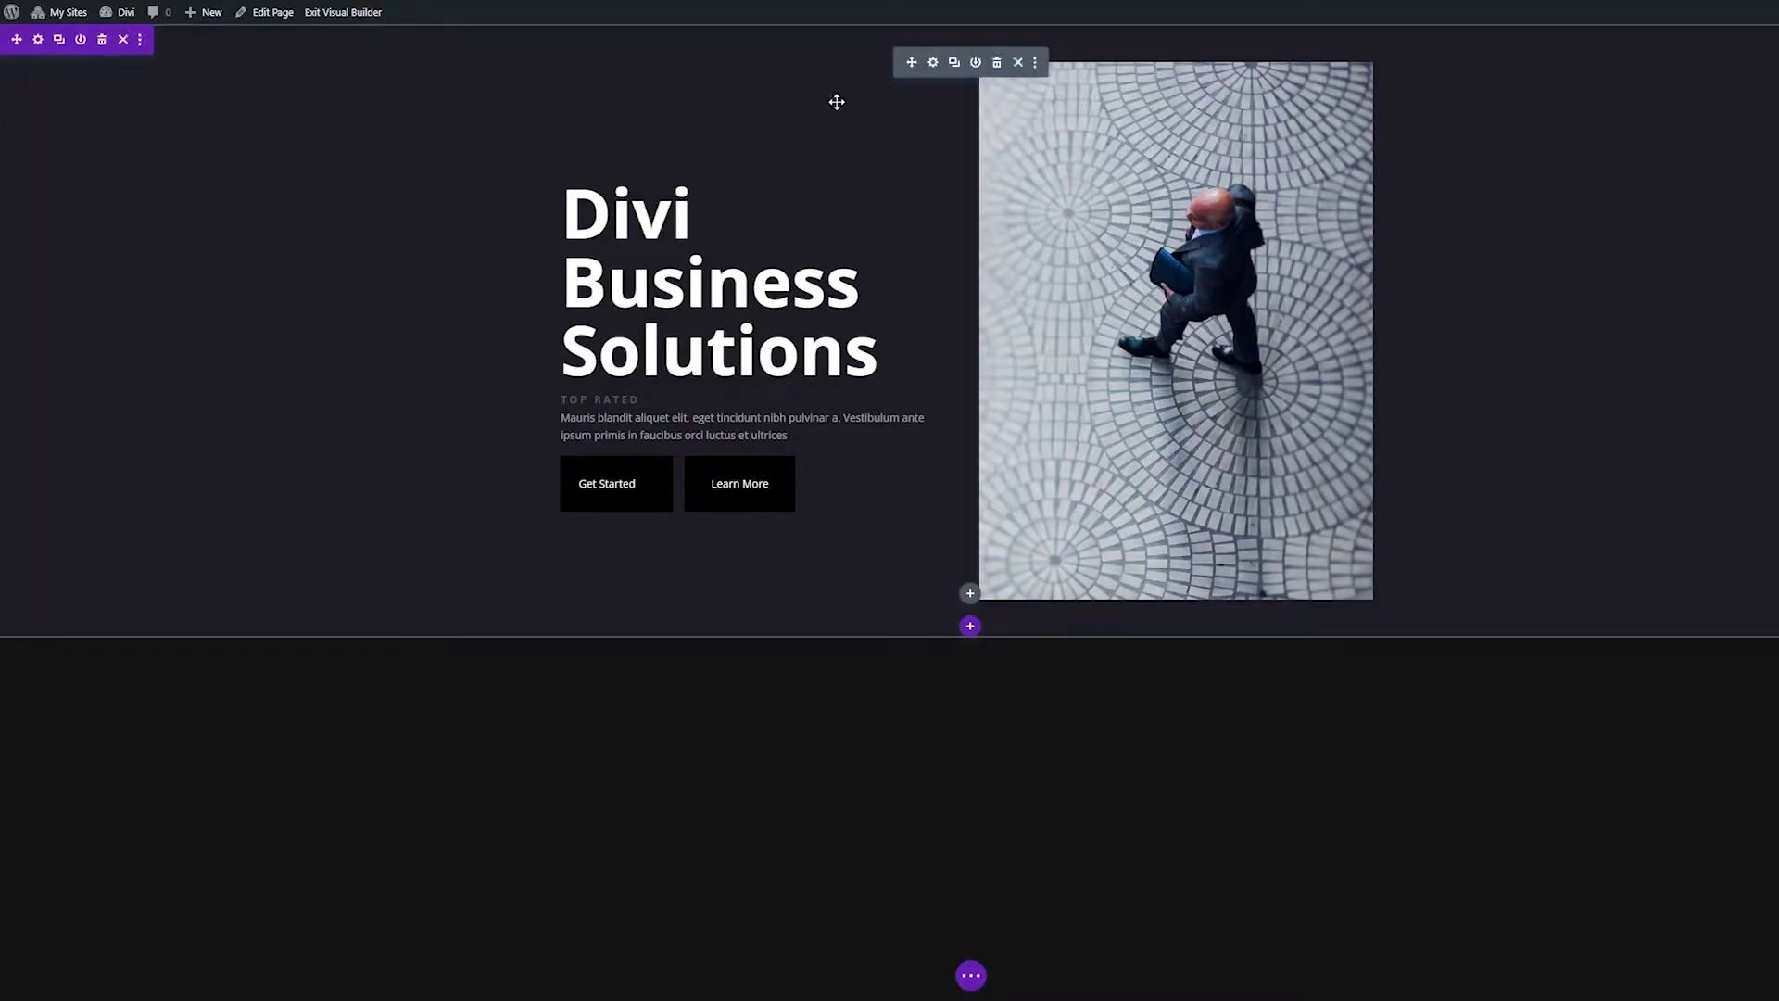
left_click(933, 65)
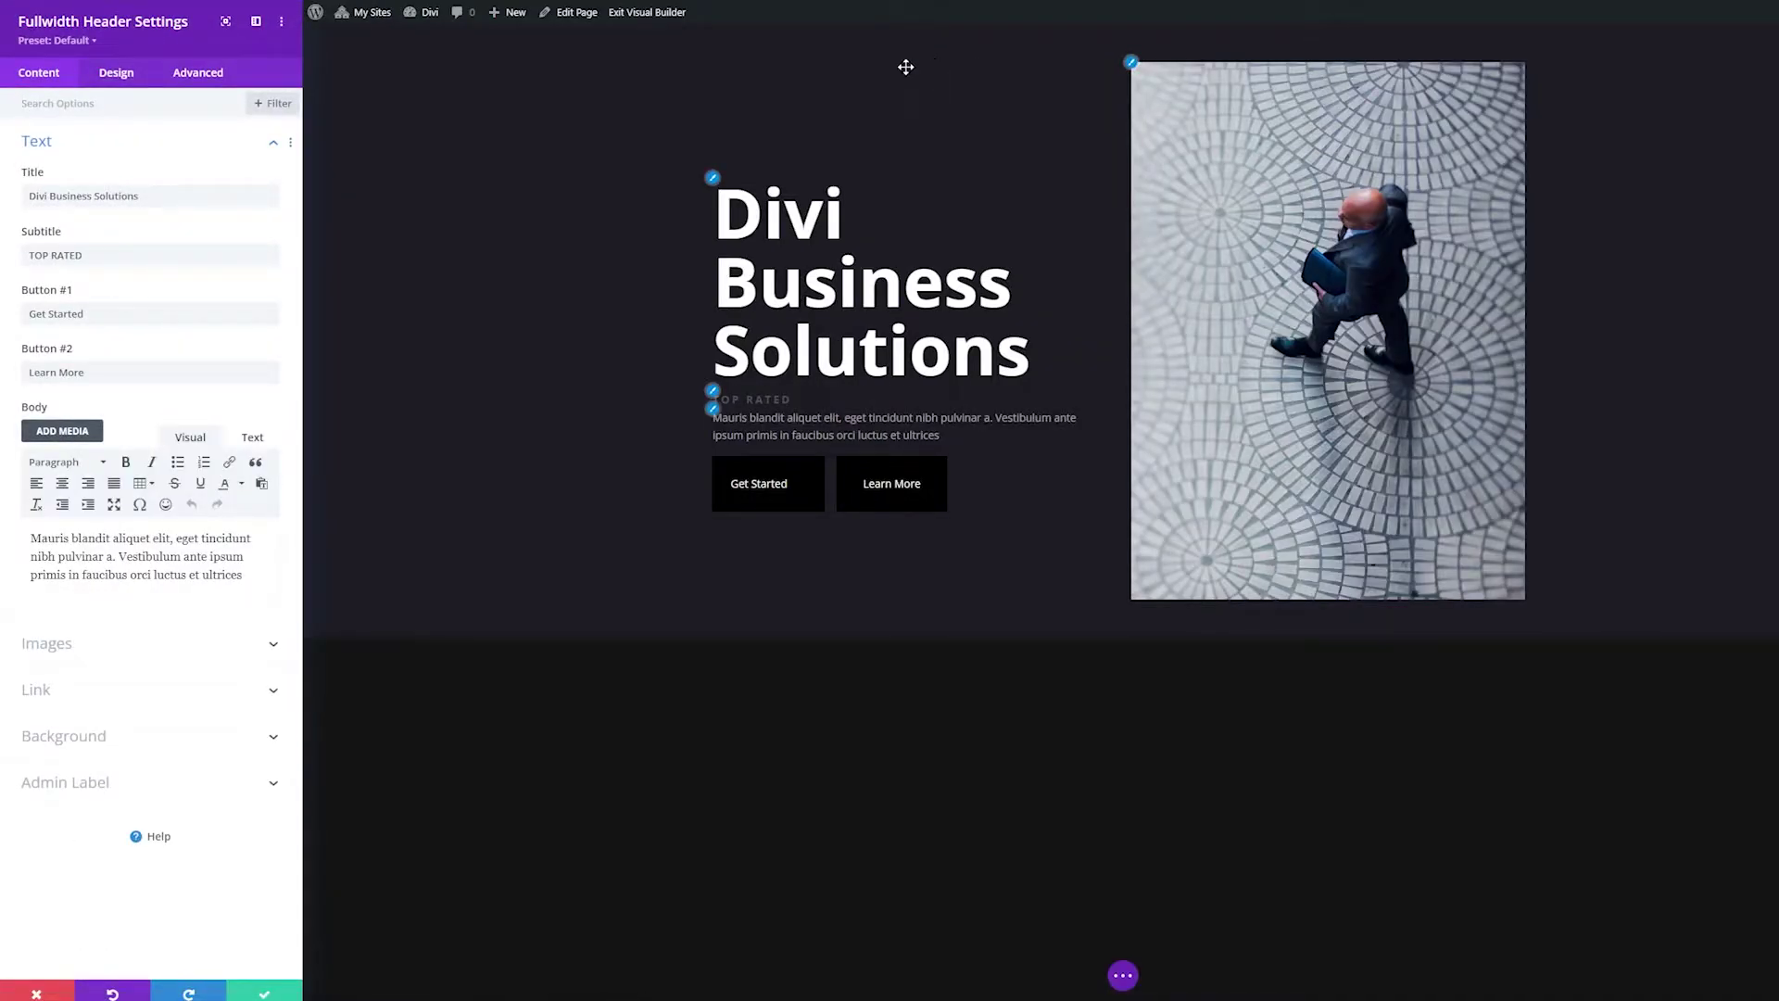
left_click(92, 141)
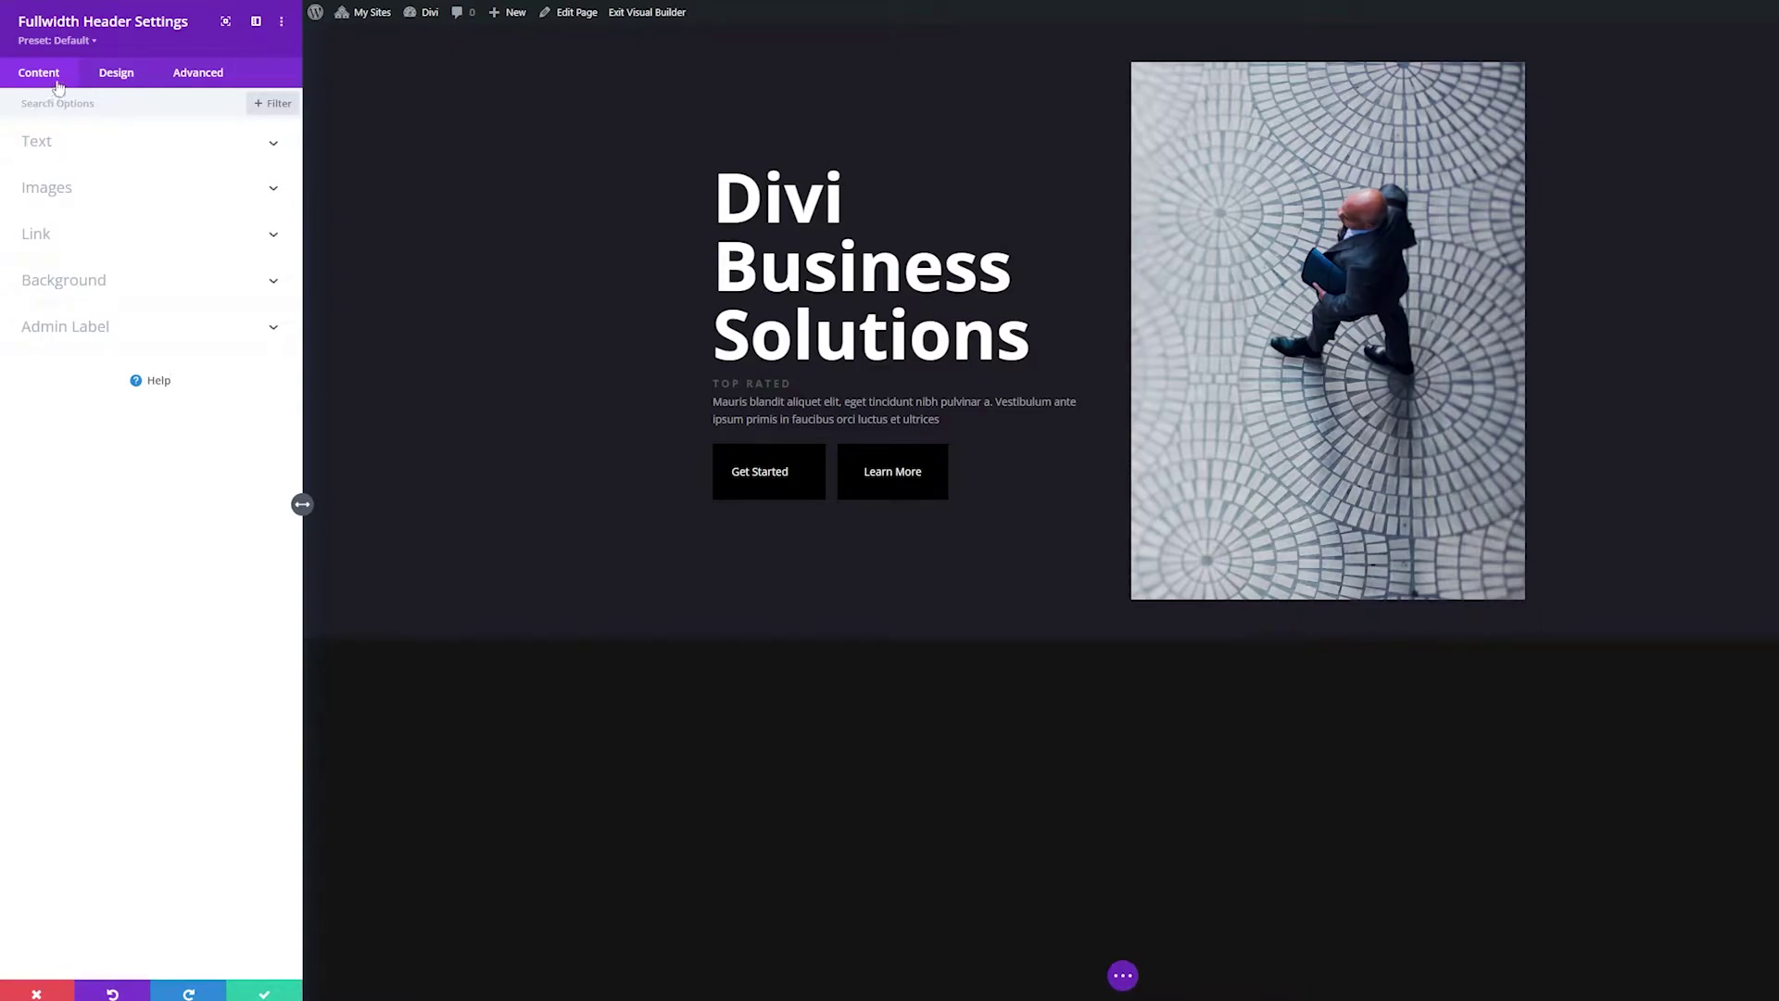
left_click(97, 78)
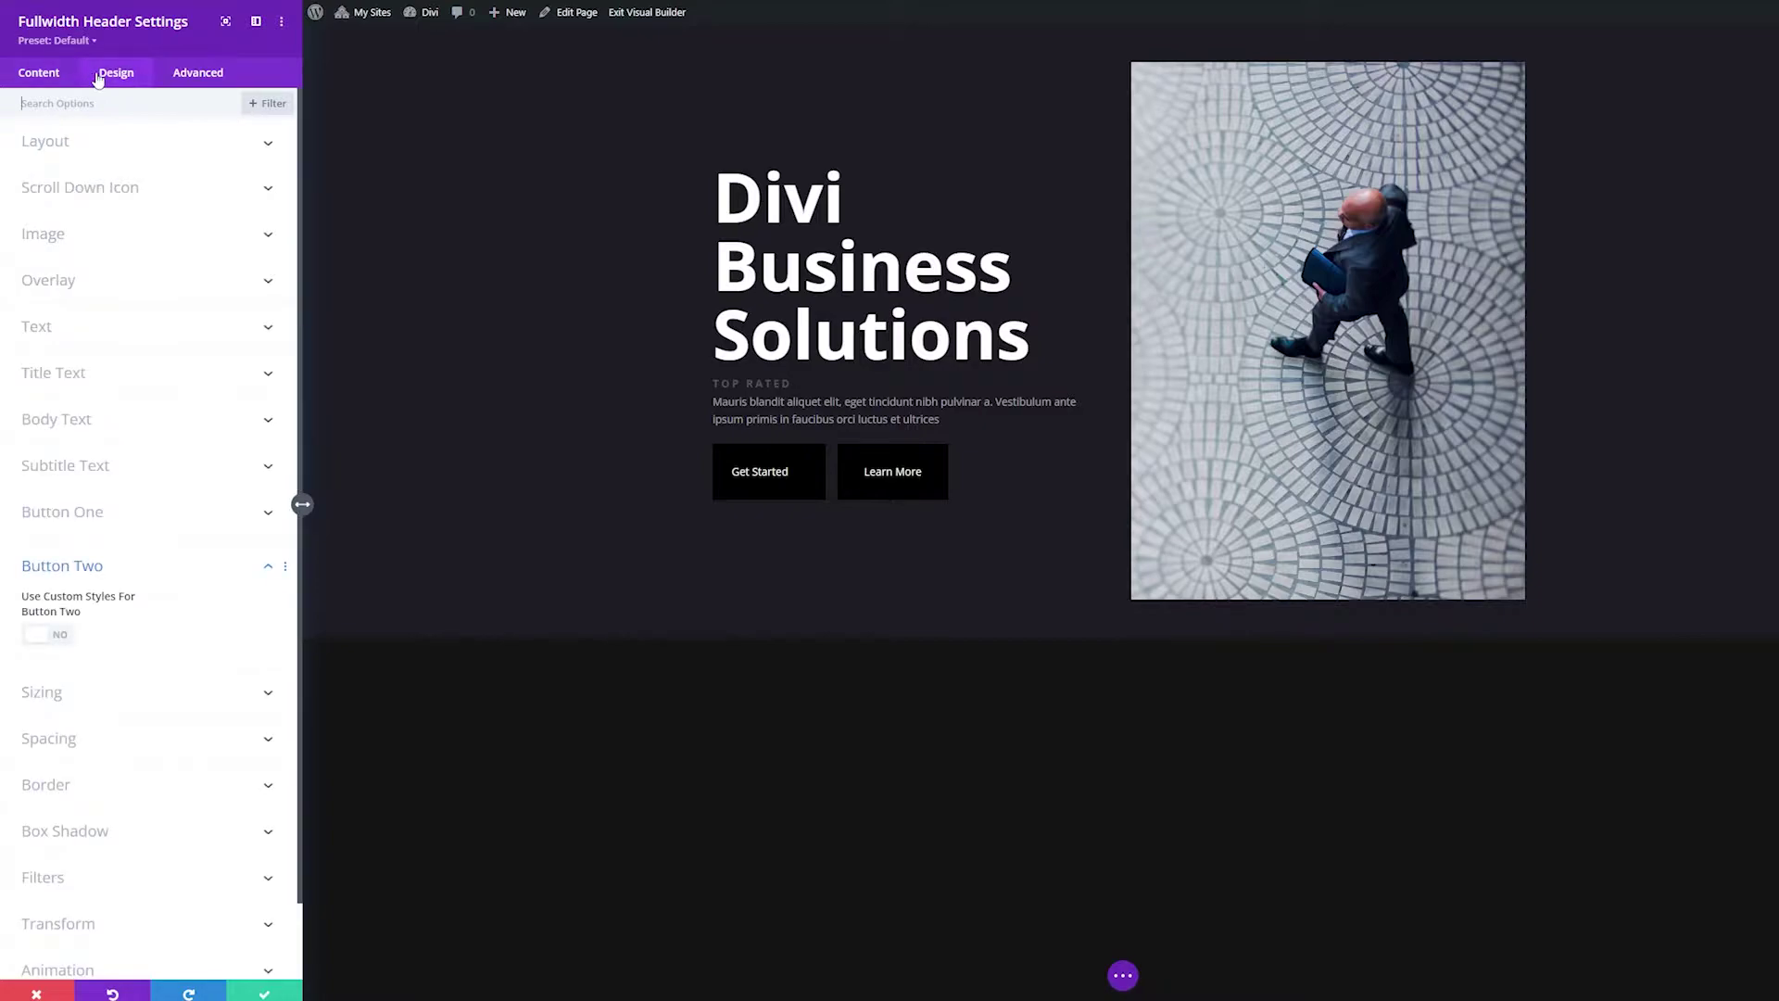
left_click(177, 75)
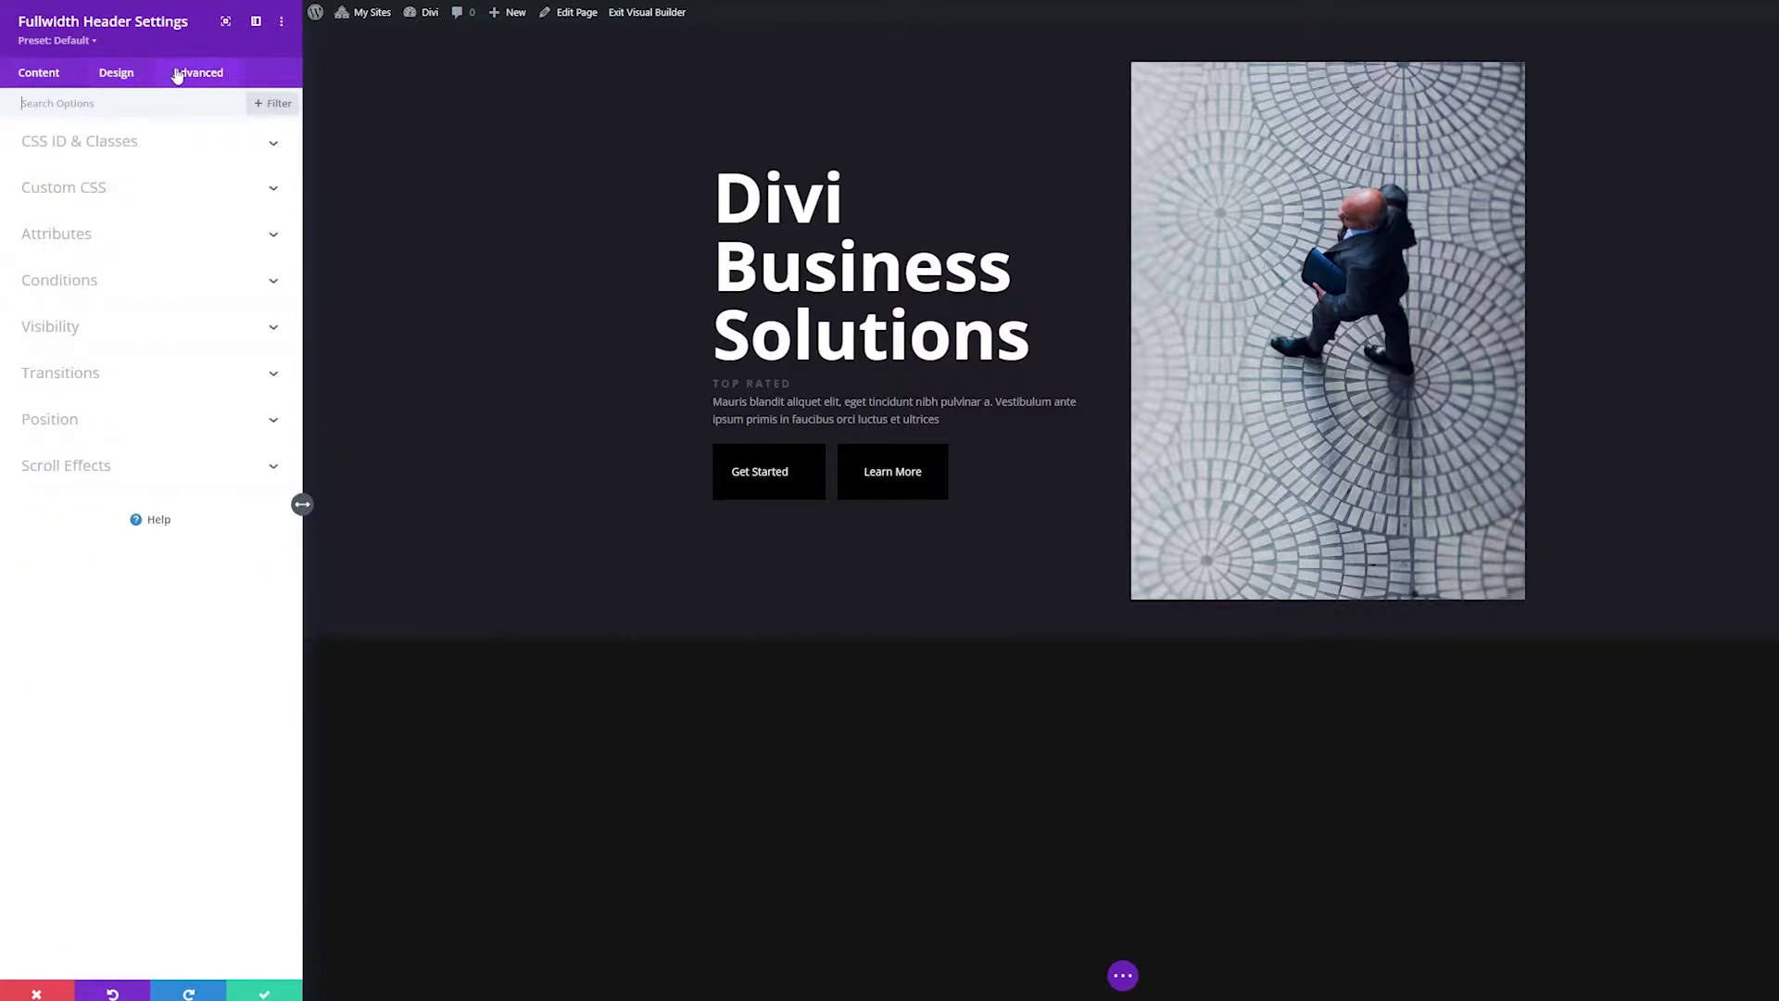
left_click(38, 74)
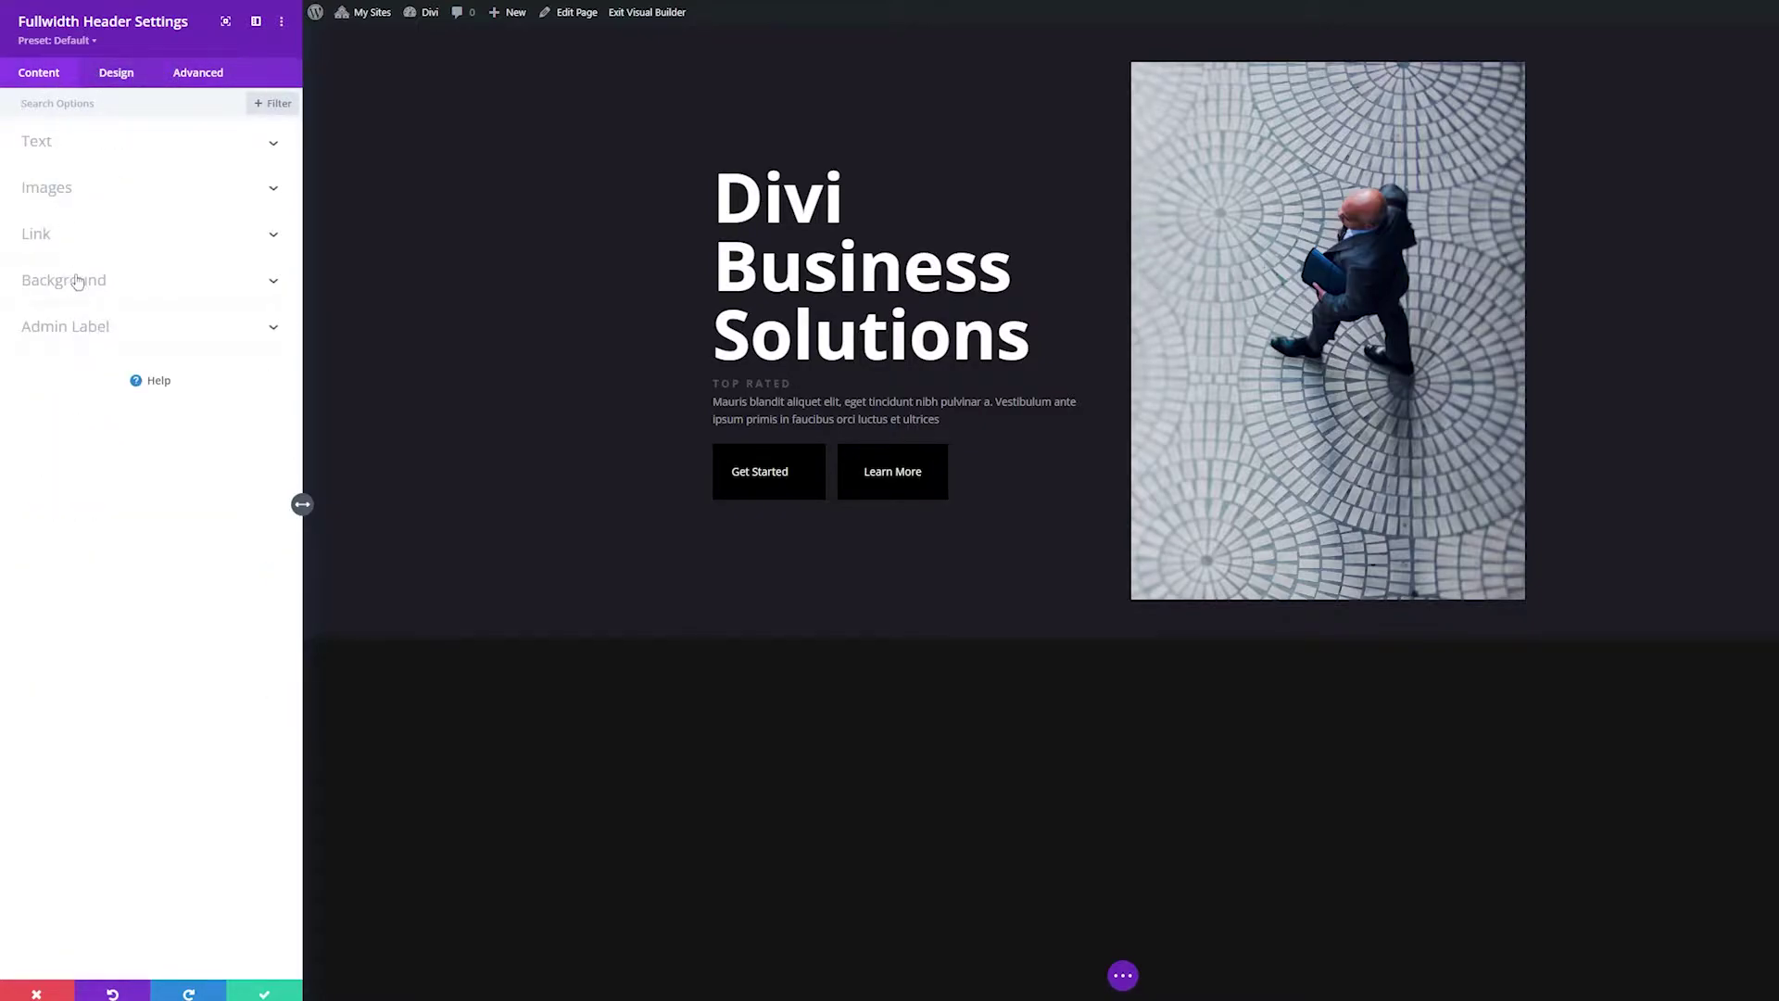
left_click(84, 205)
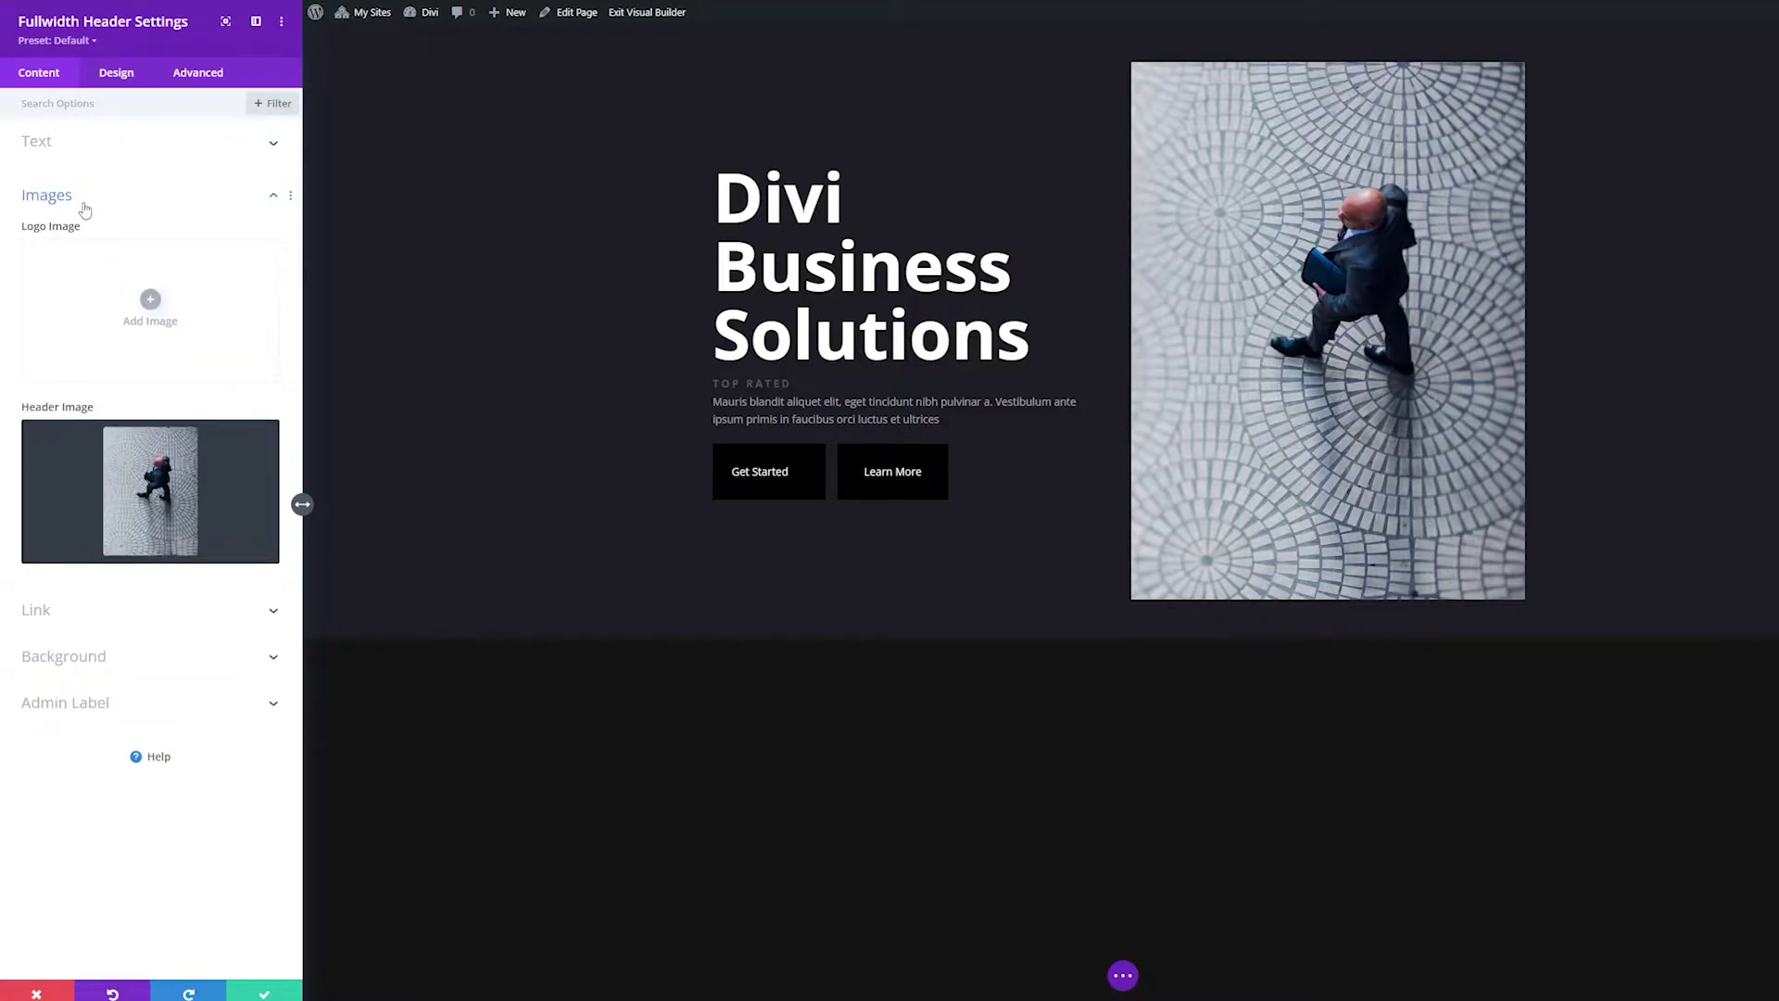
left_click(83, 206)
left_click(87, 243)
left_click(88, 246)
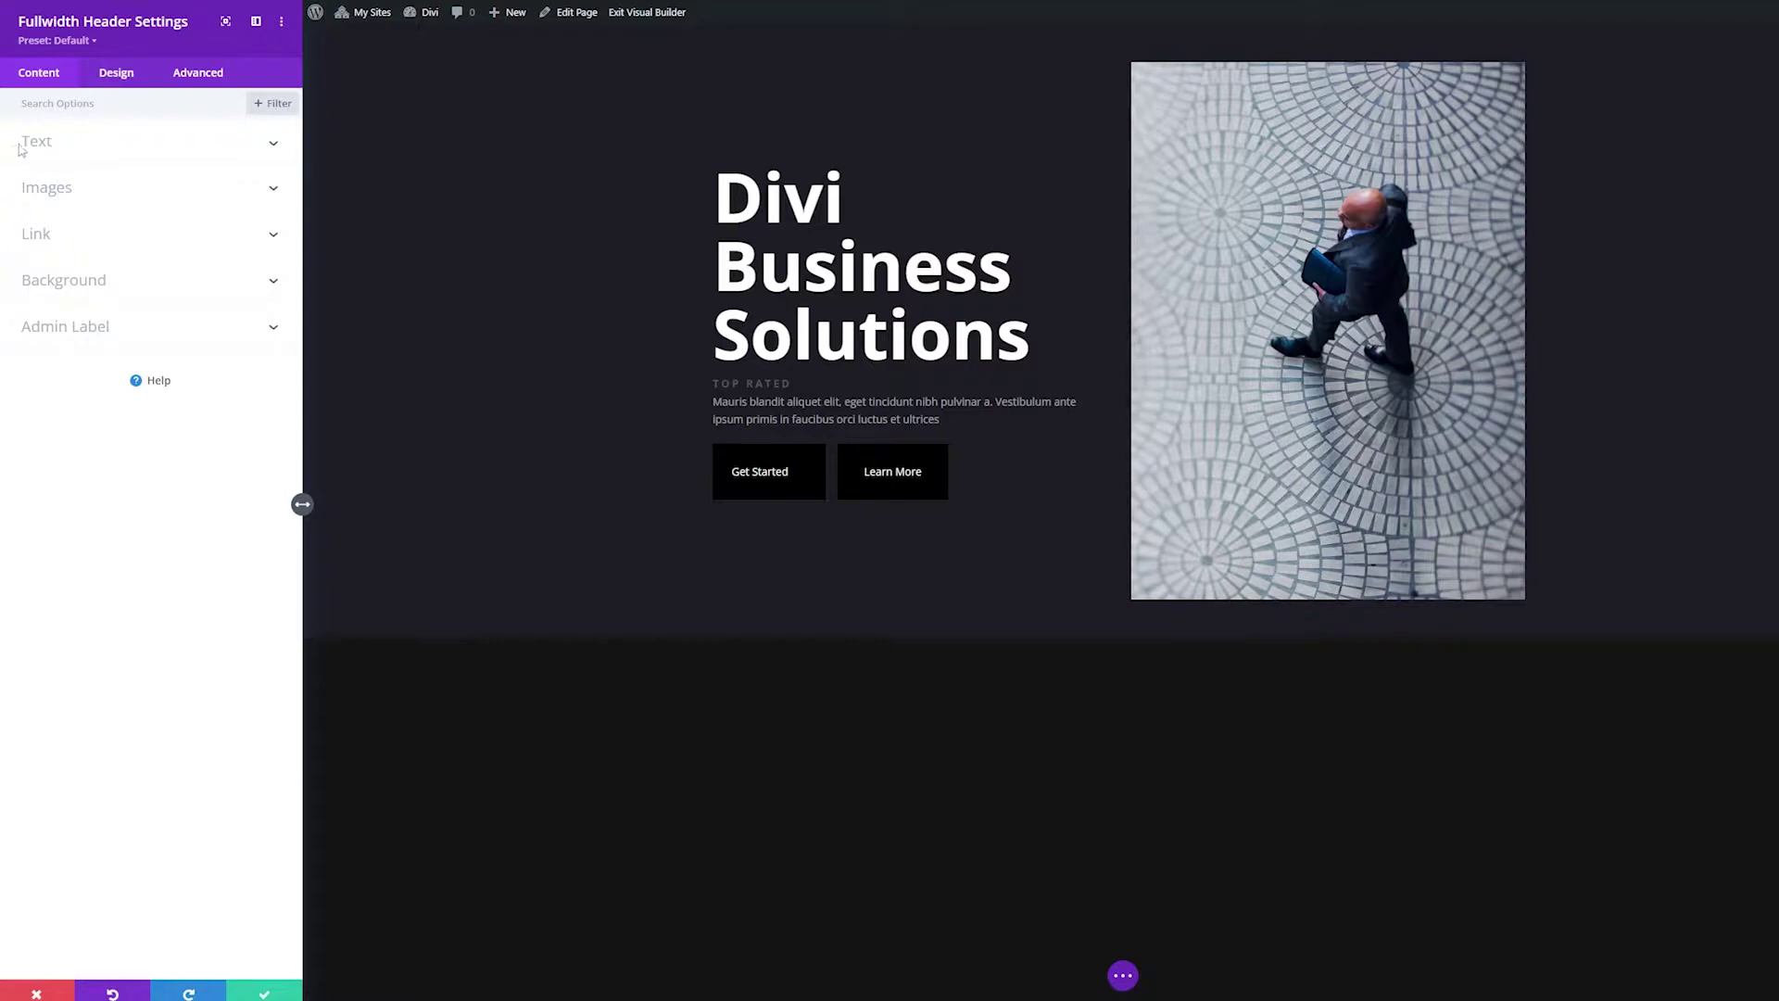
Step: Delete the header's body text in the Text options, then restore it
left_click(29, 146)
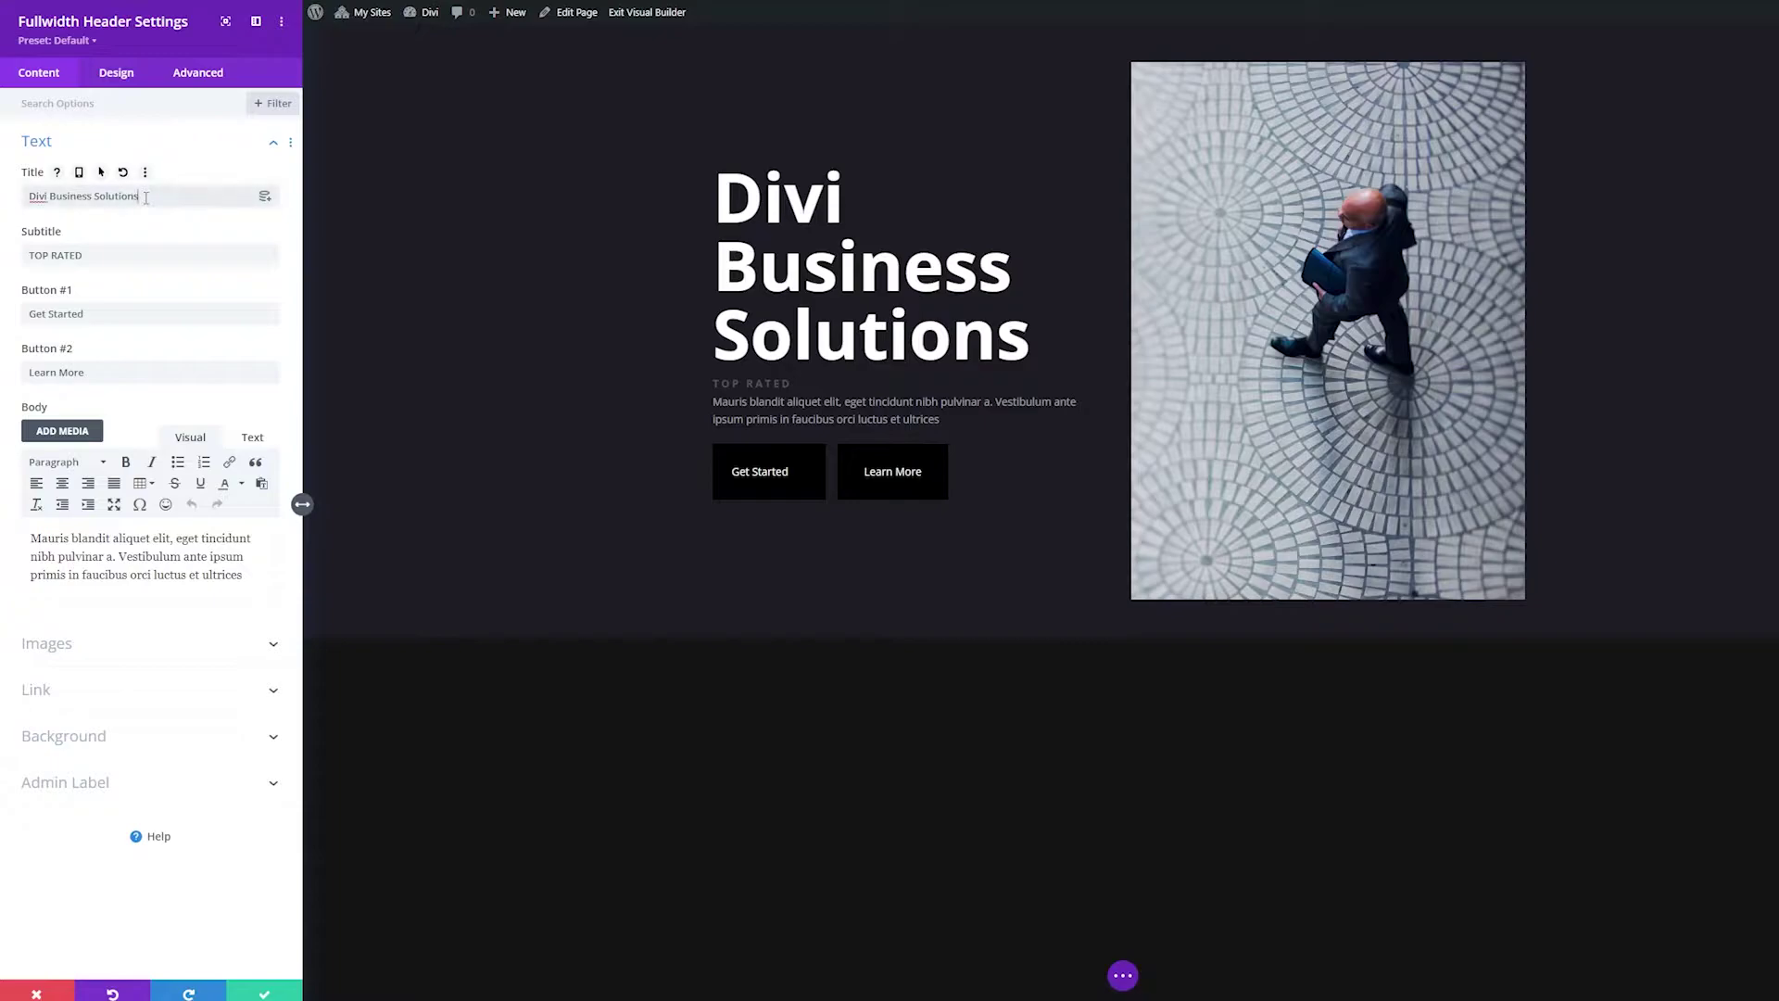
left_click(143, 256)
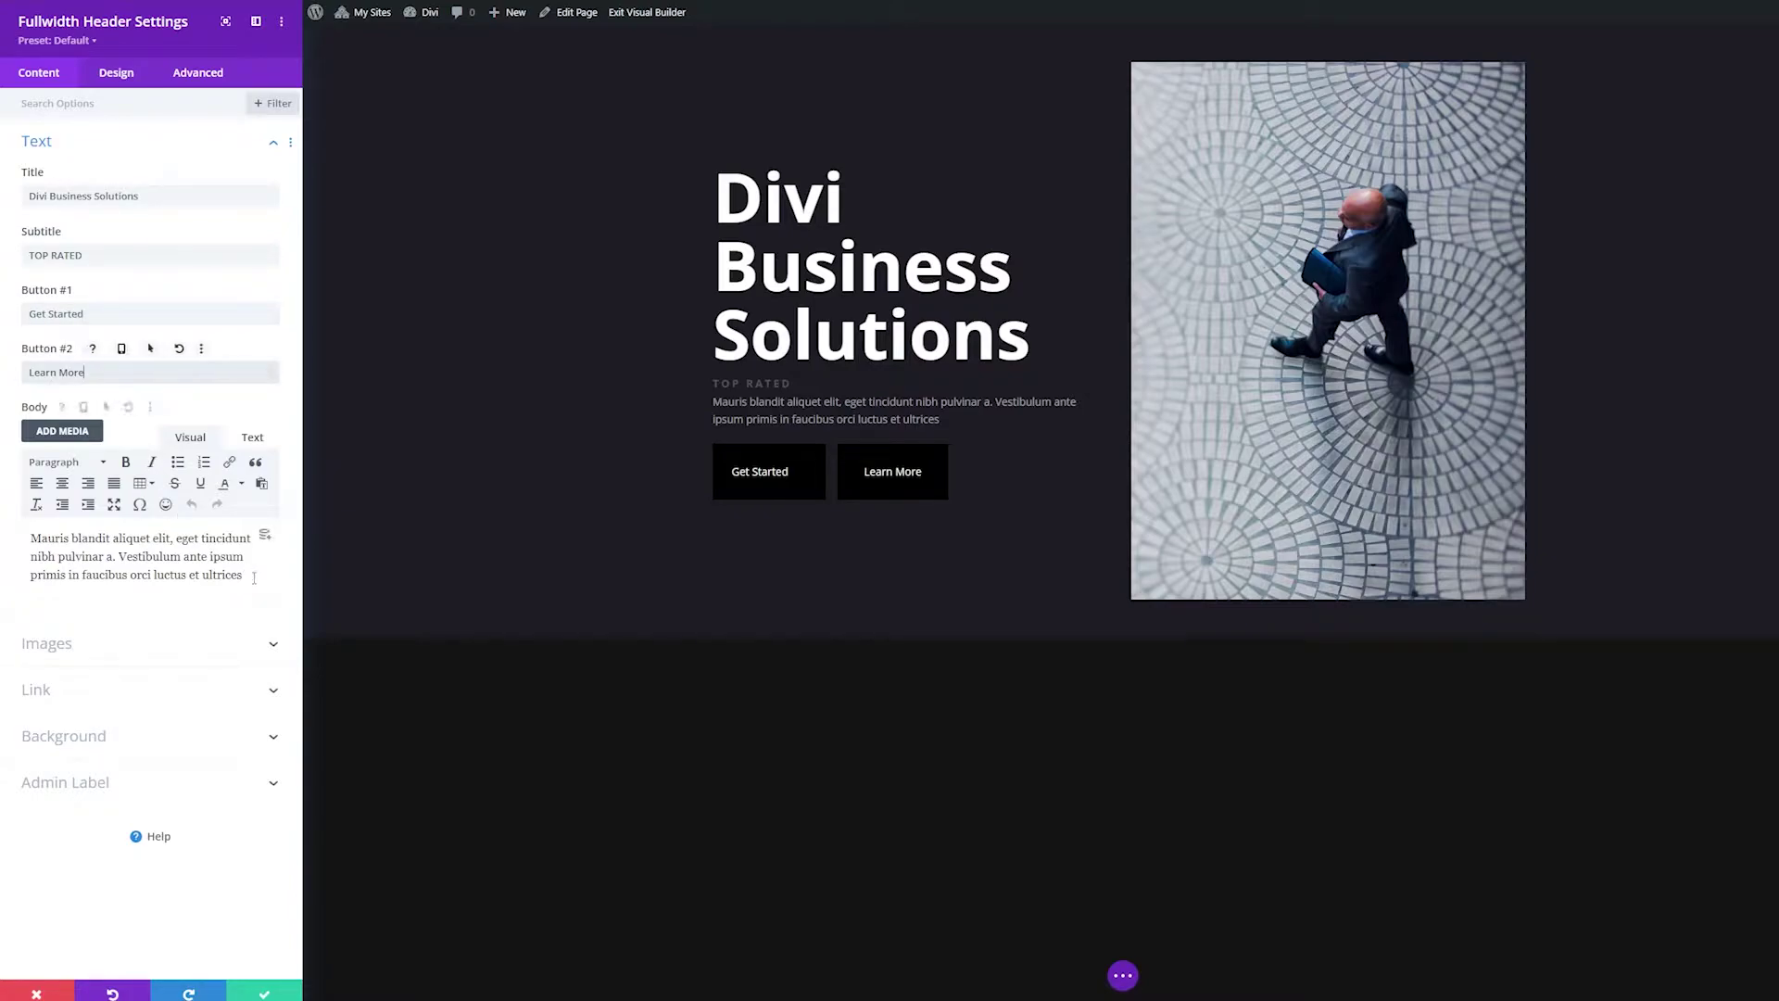
left_click_drag(254, 578, 28, 542)
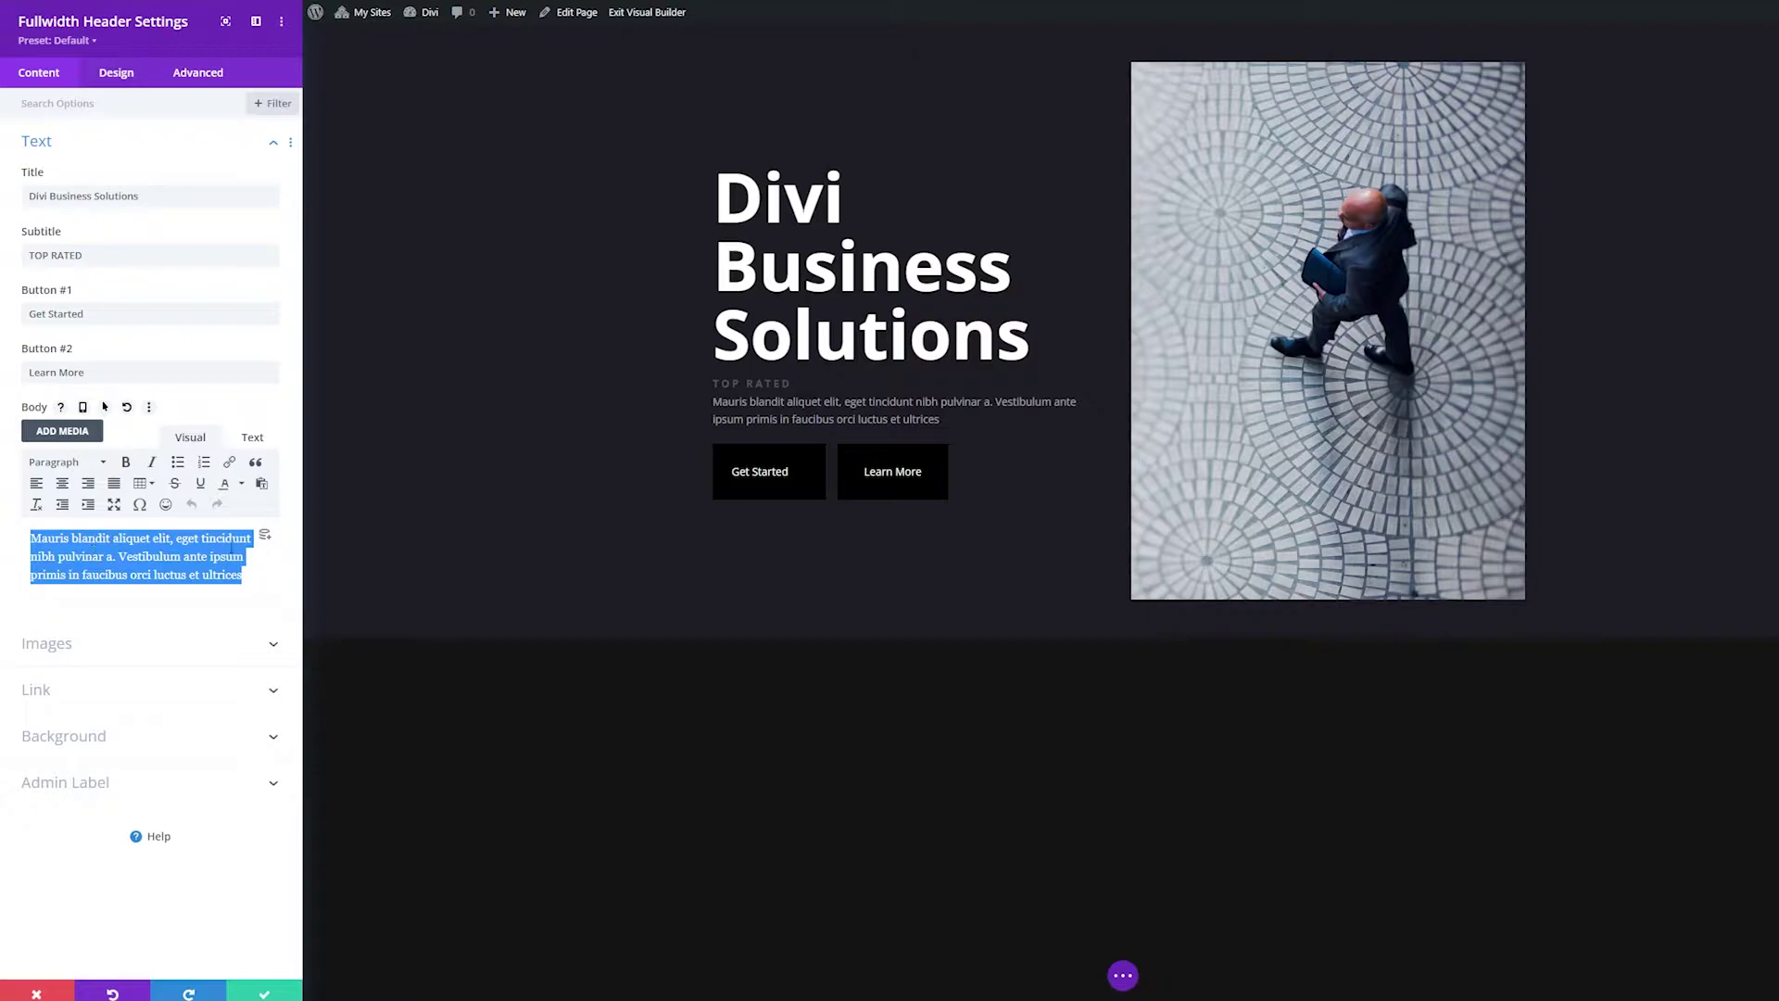
key("BackSpace")
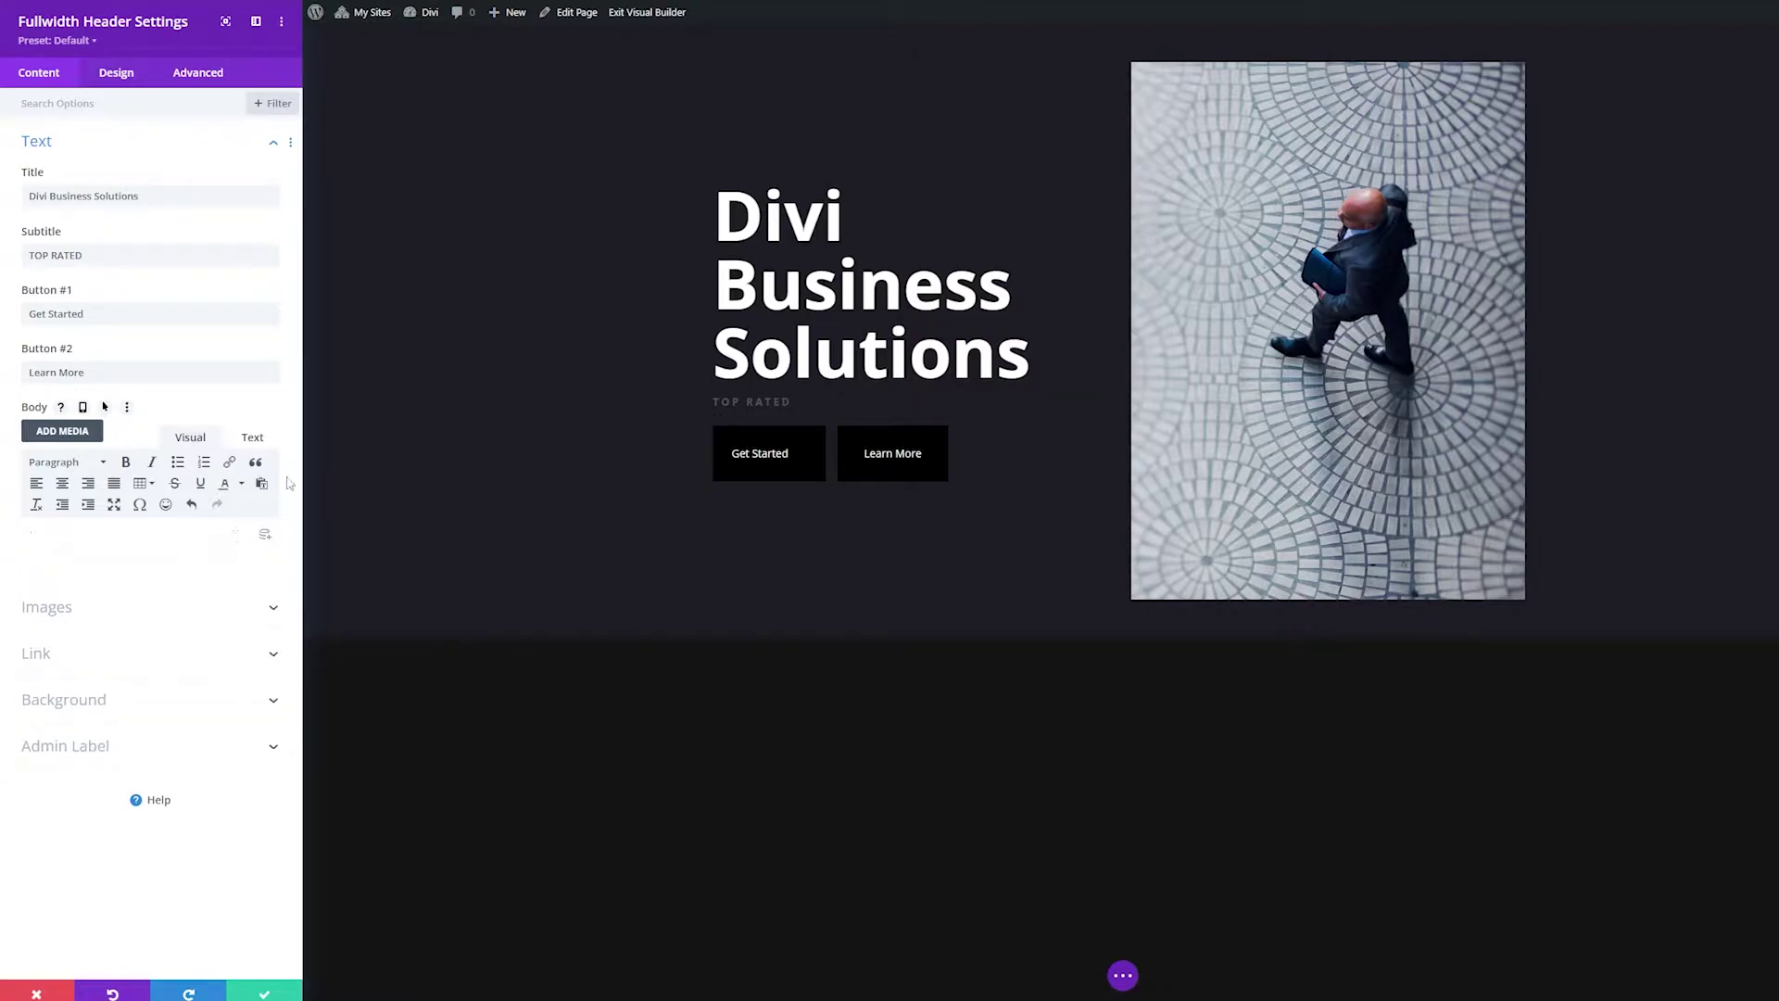
left_click(191, 505)
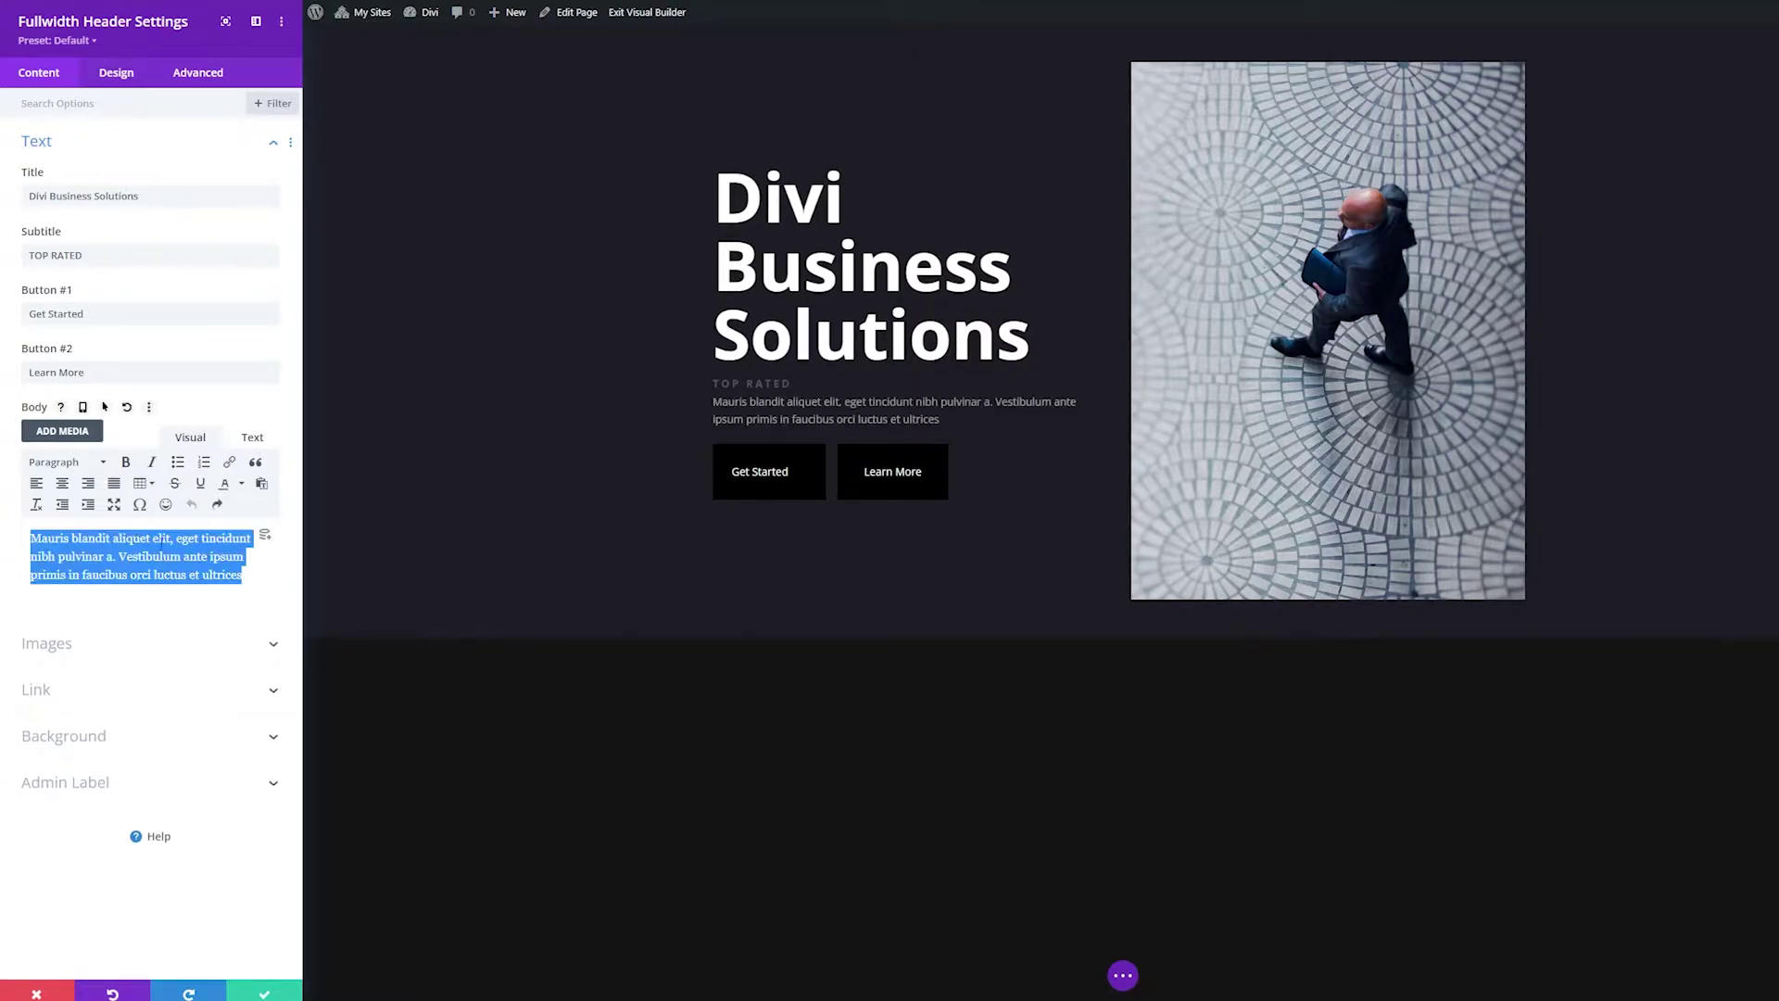
Step: Remove the Learn More button label, undo it with Ctrl+Z, and show the Images options
left_click_drag(154, 371, 26, 373)
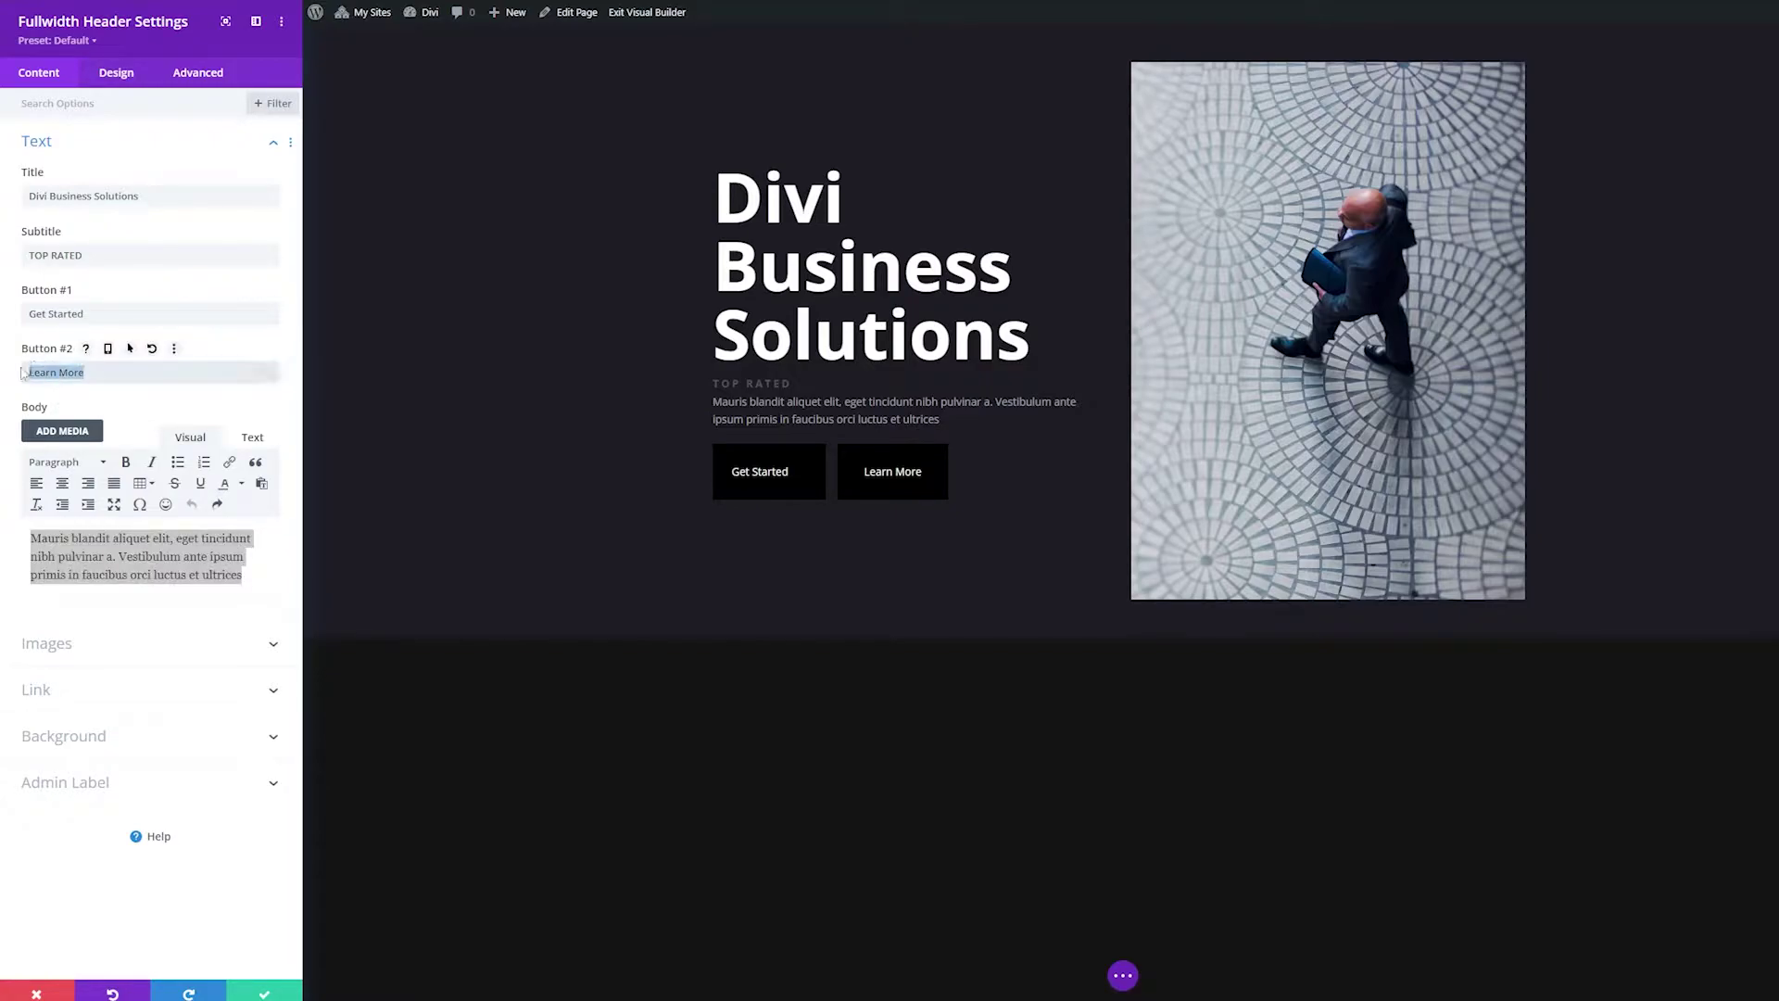
key("BackSpace")
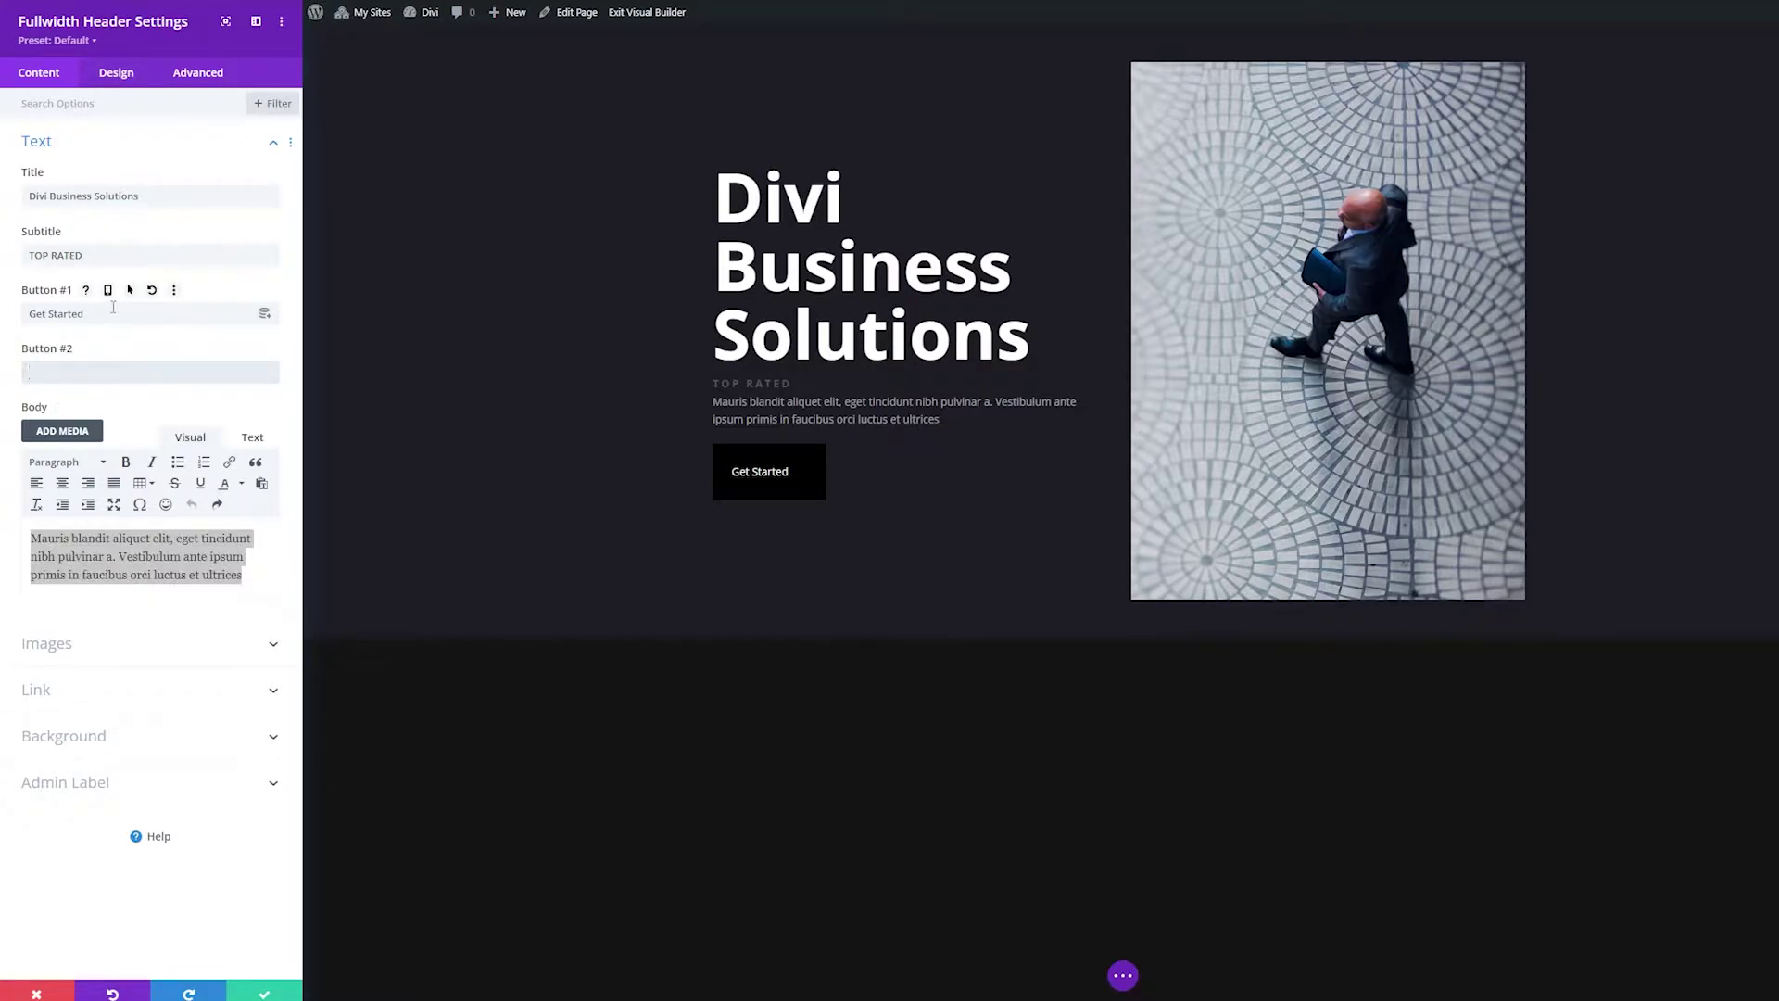
key("ctrl+z")
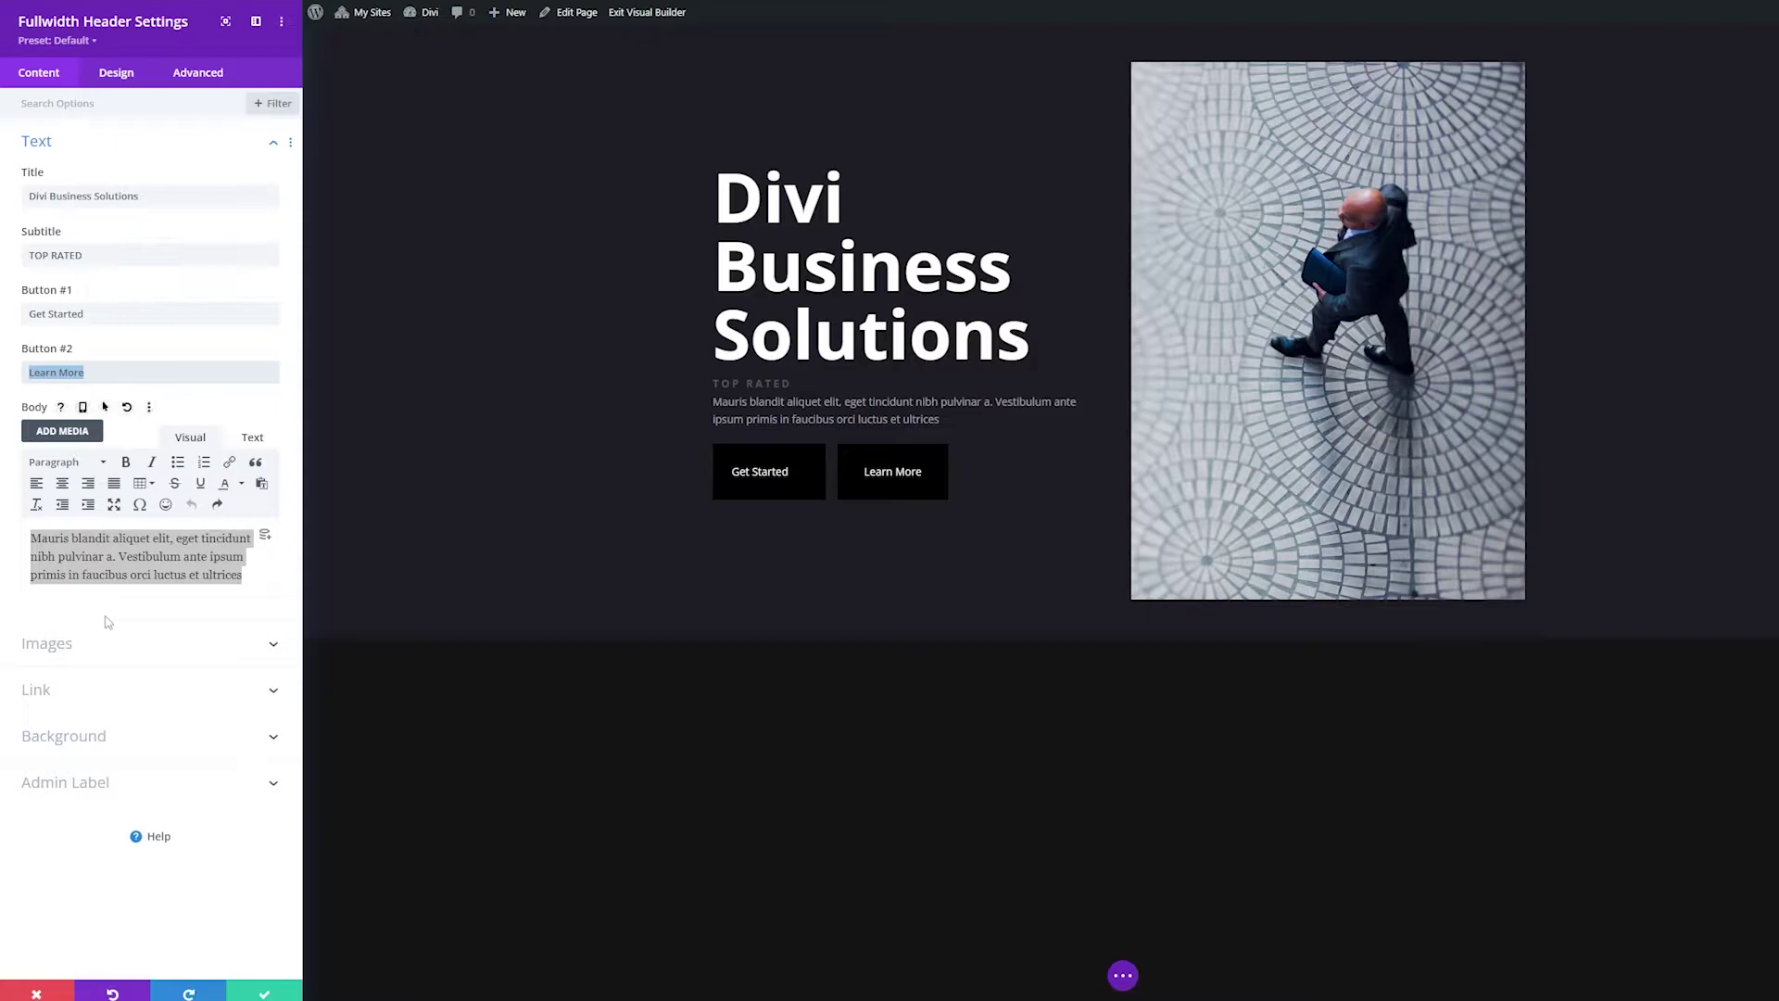
left_click(94, 646)
mouse_move(134, 429)
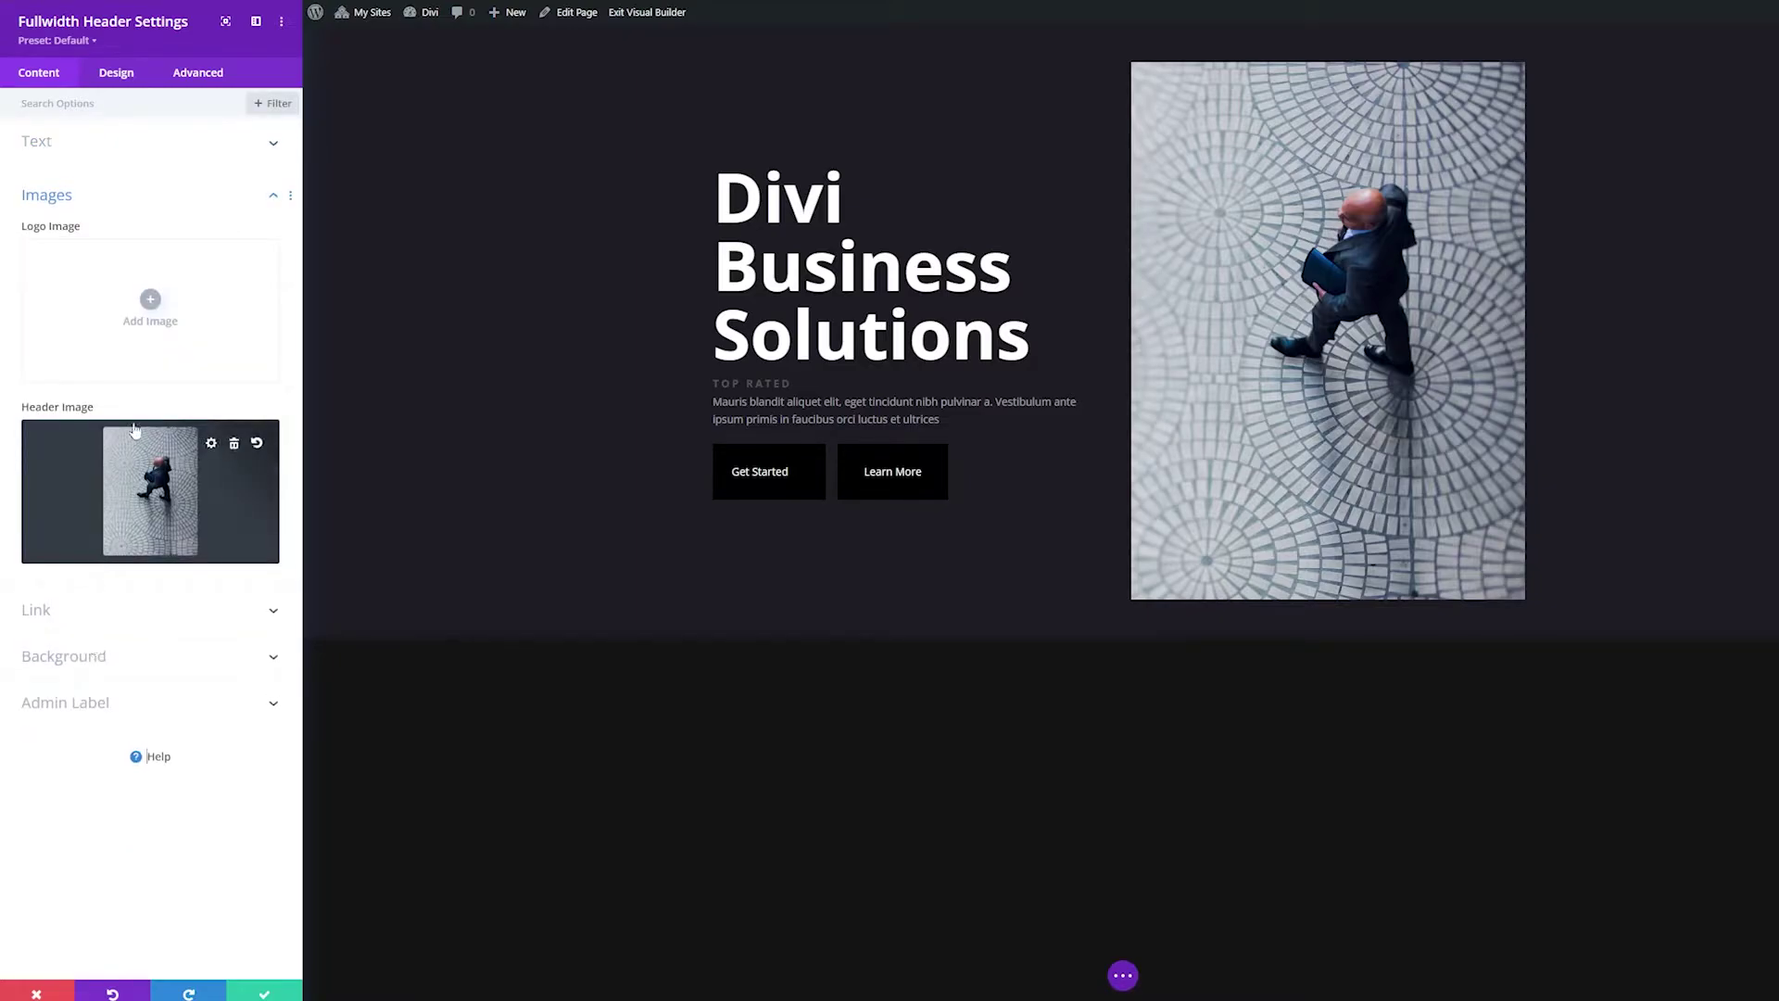
Step: Set the logo image to the green badge icon found by searching the Media Library
left_click(151, 300)
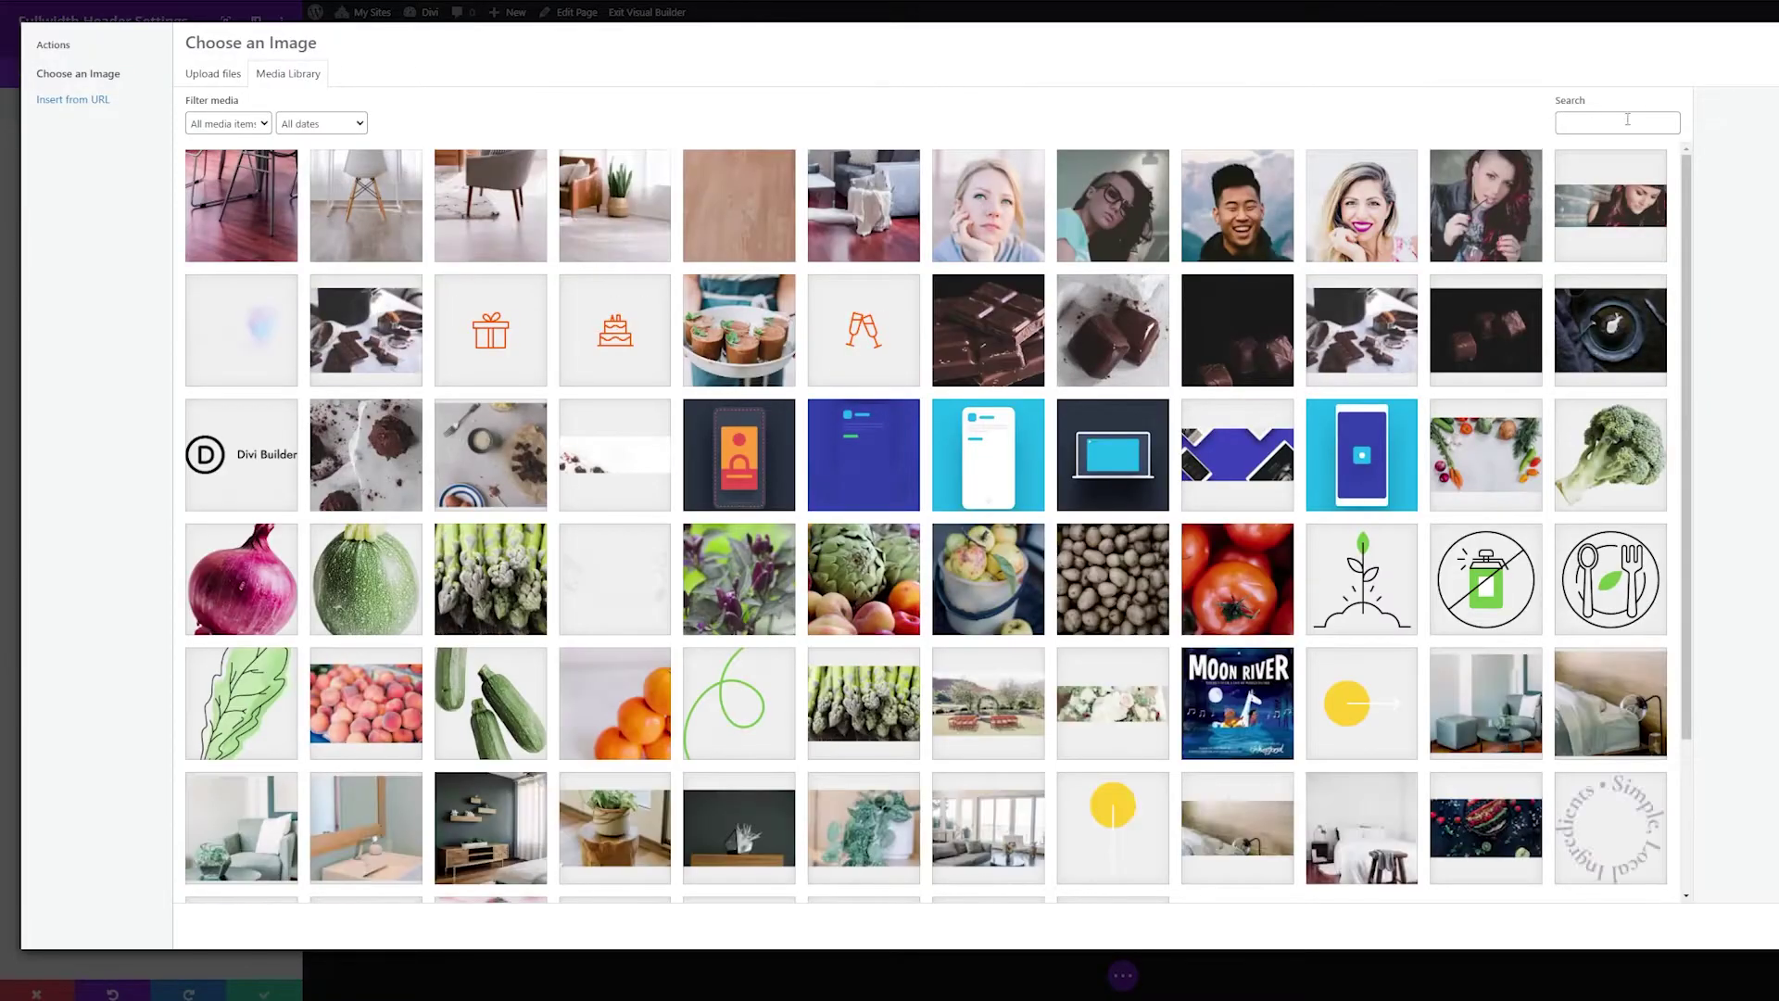
left_click(1628, 118)
key("ctrl+v")
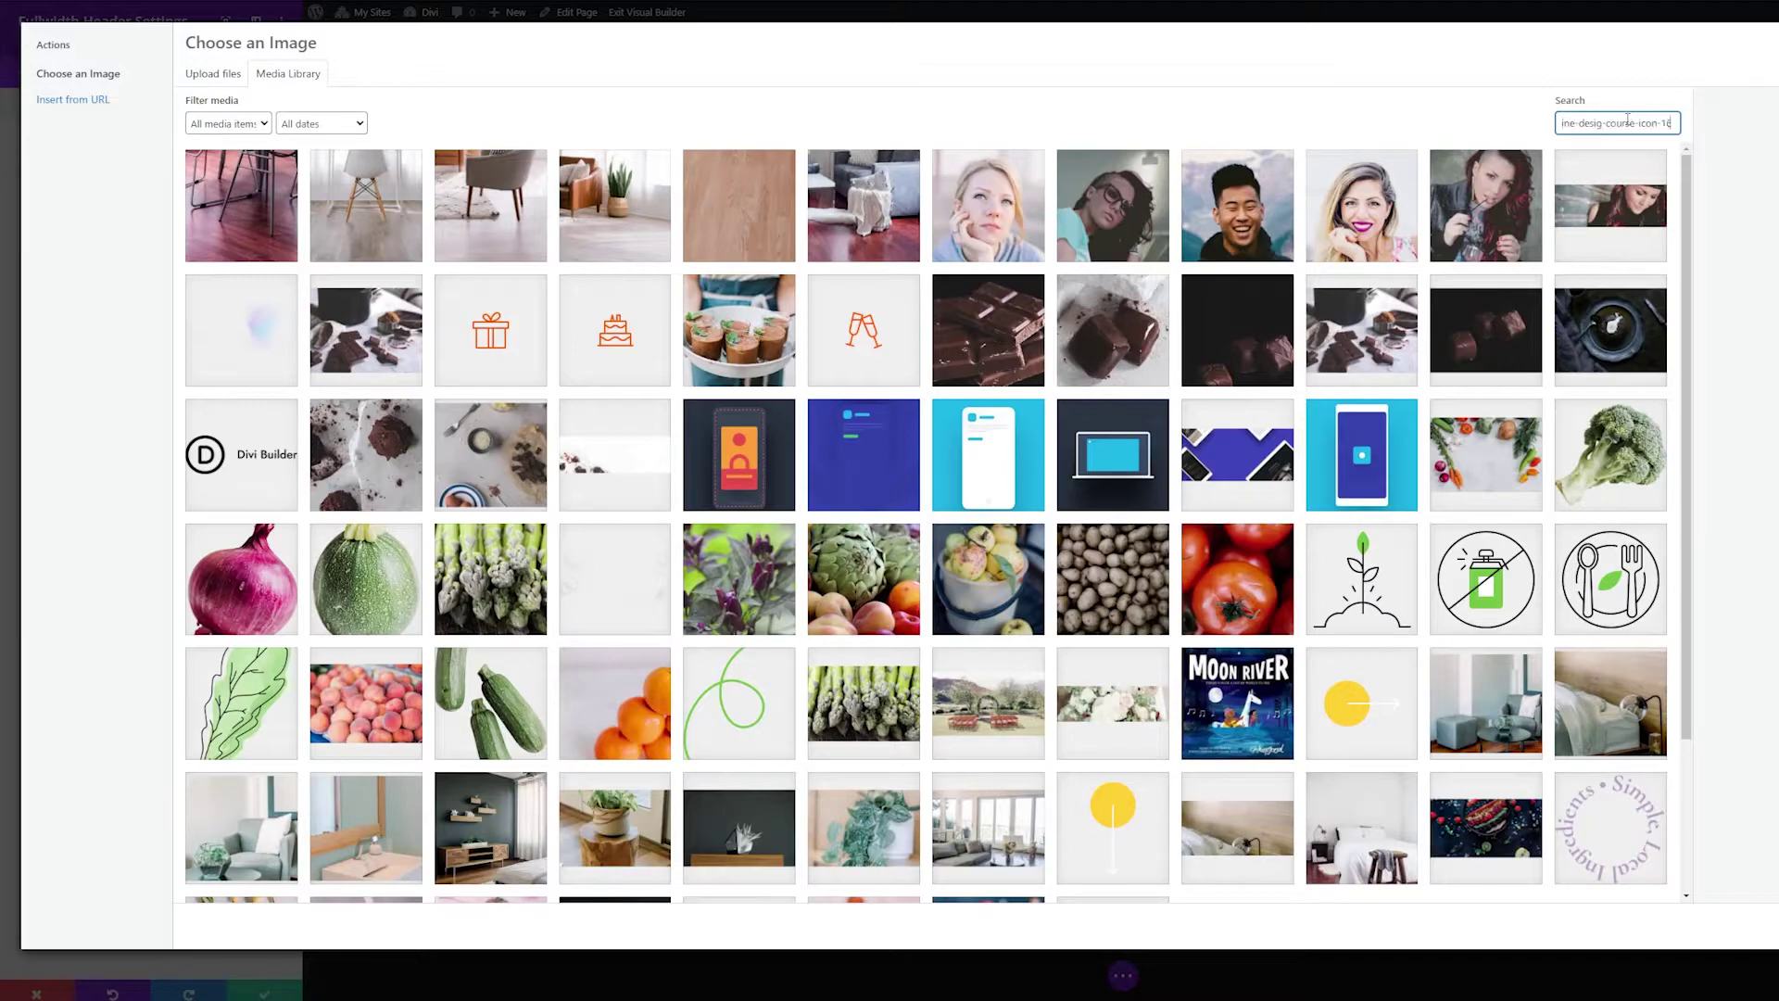
left_click(270, 254)
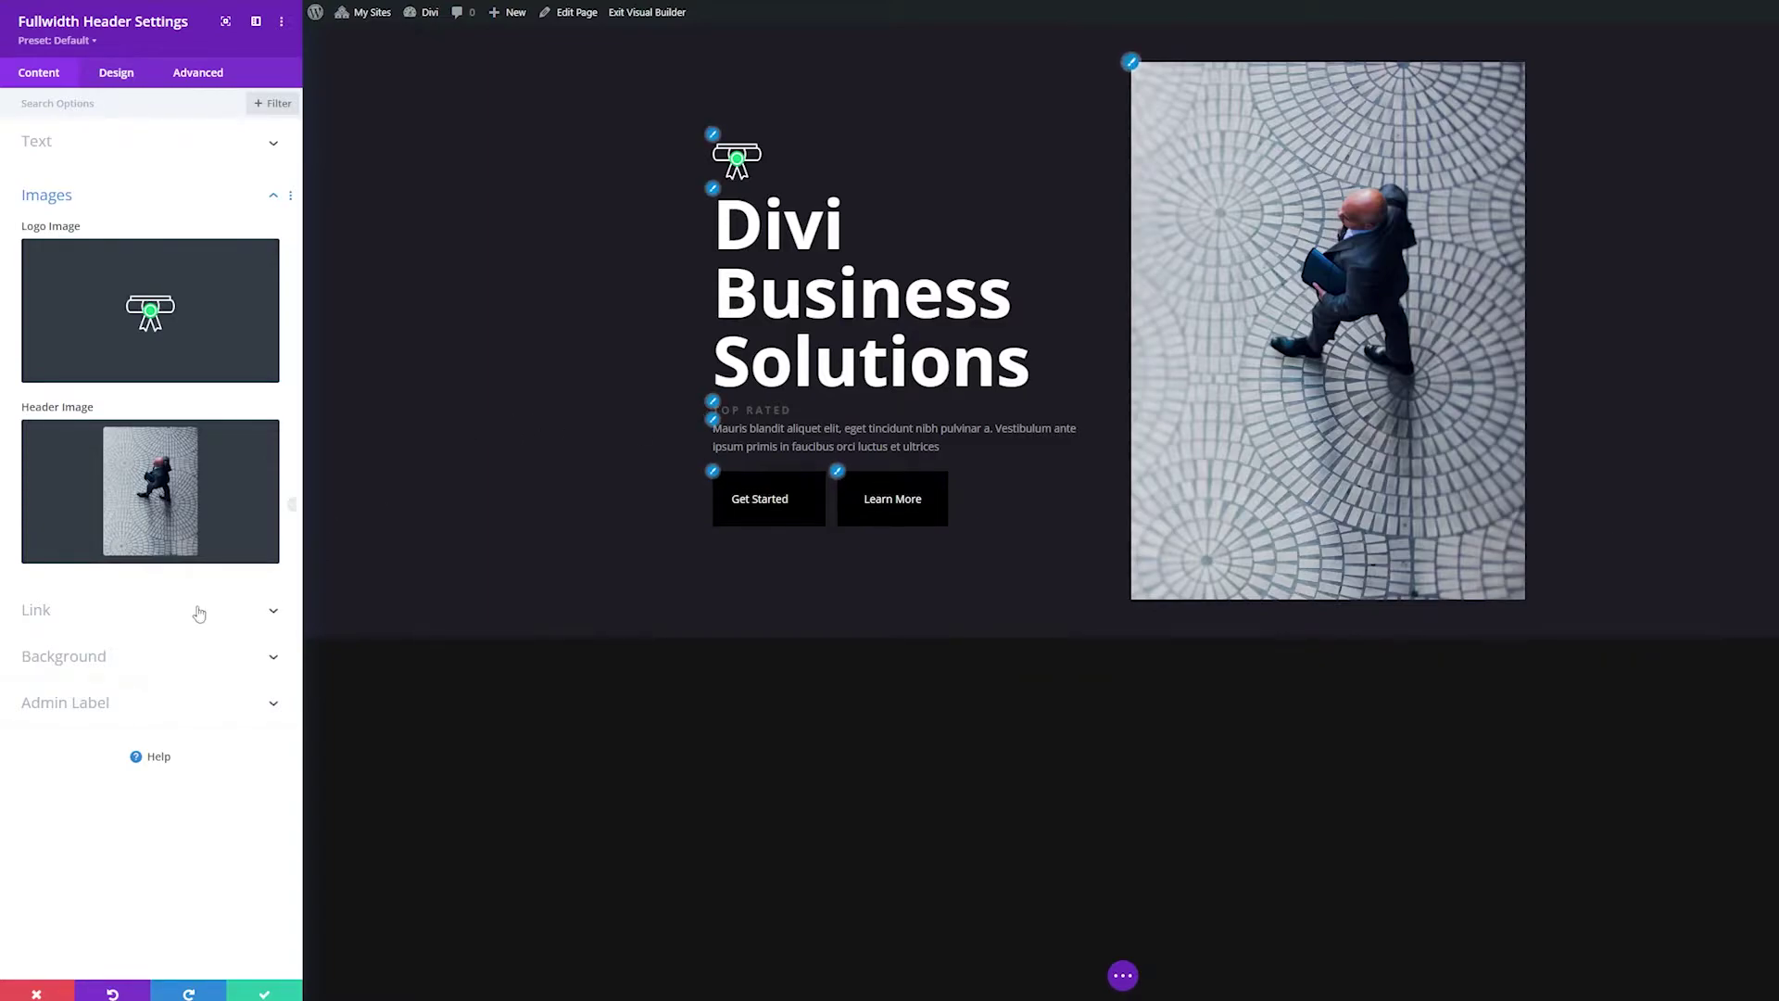
left_click(159, 609)
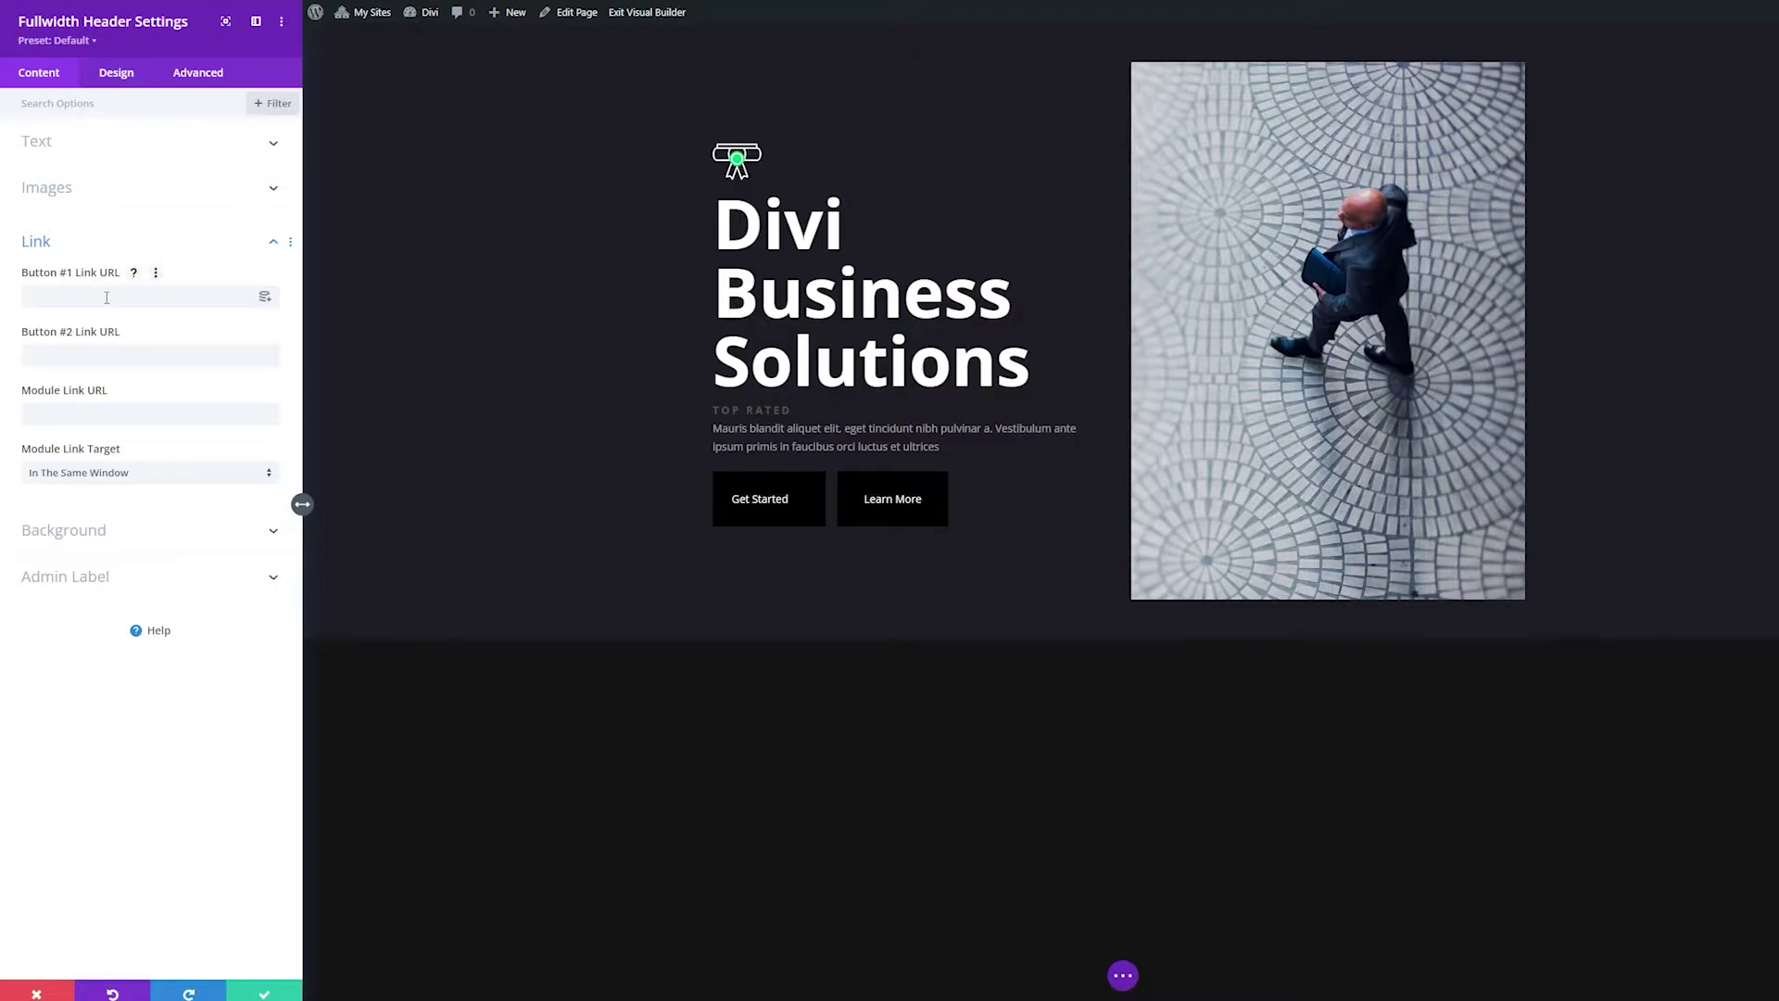
Step: Link Get Started to /get-started and Learn More to /learn-more, then expand Admin Label
left_click(107, 297)
type("/get-started")
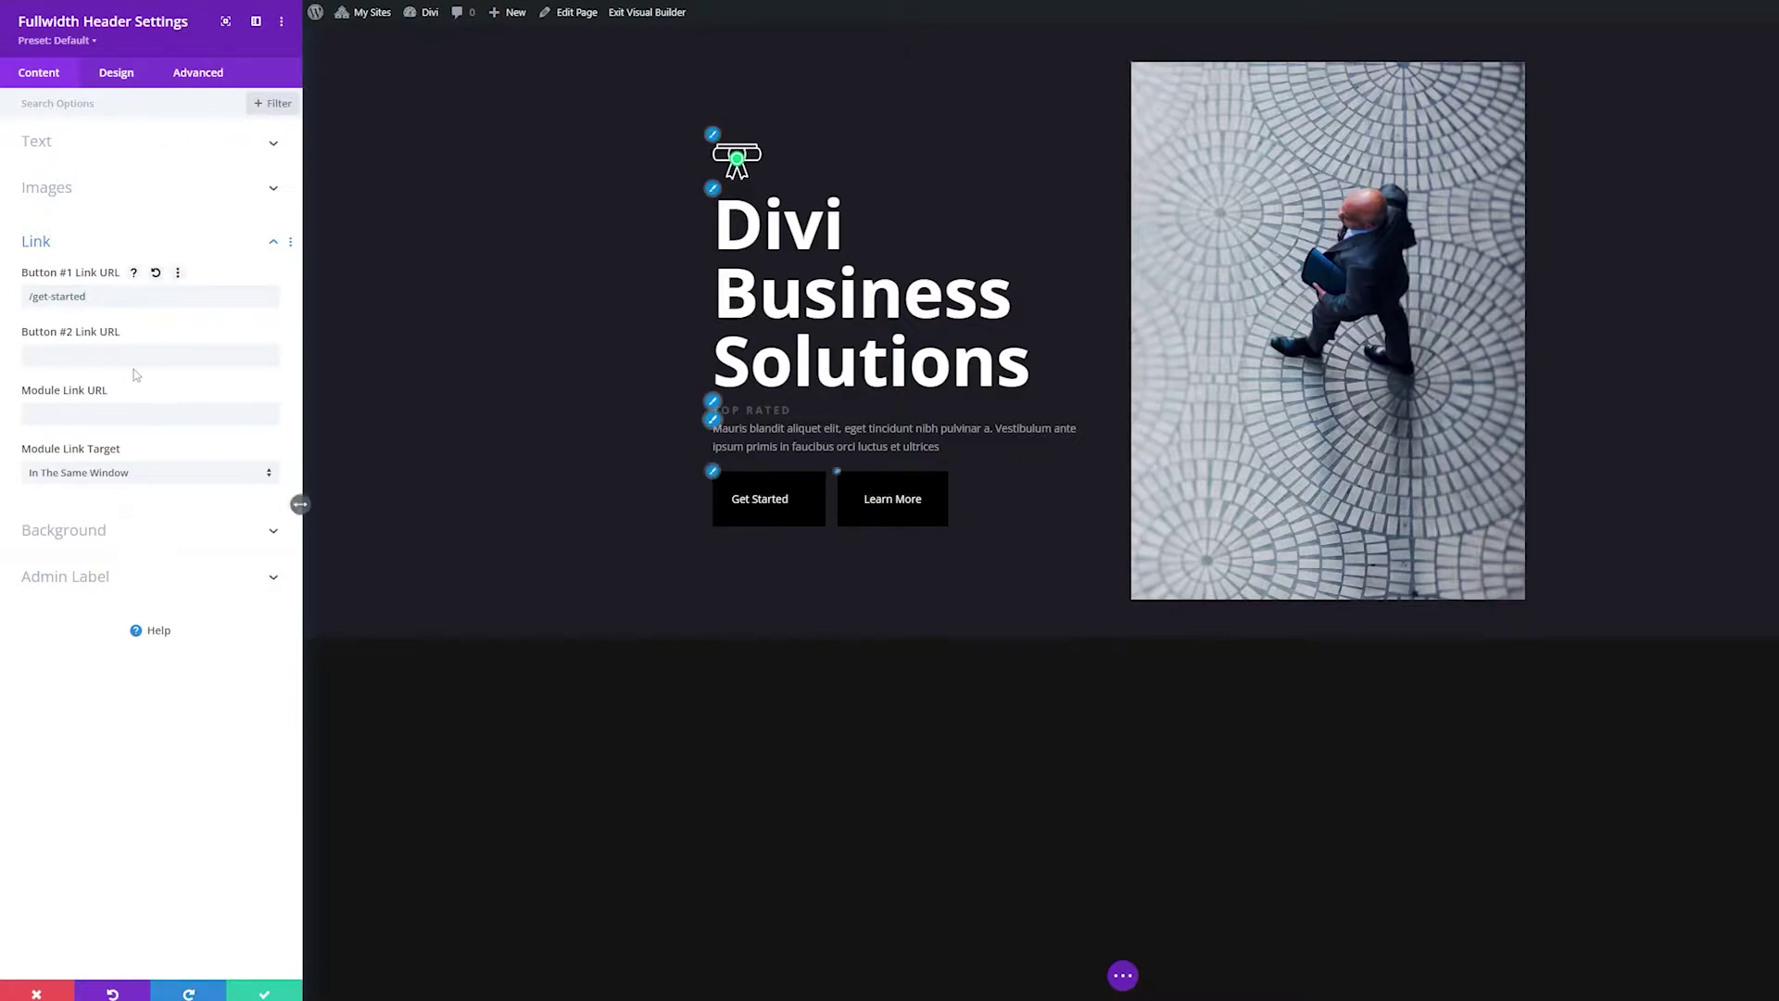
left_click(165, 357)
type("/learn-more")
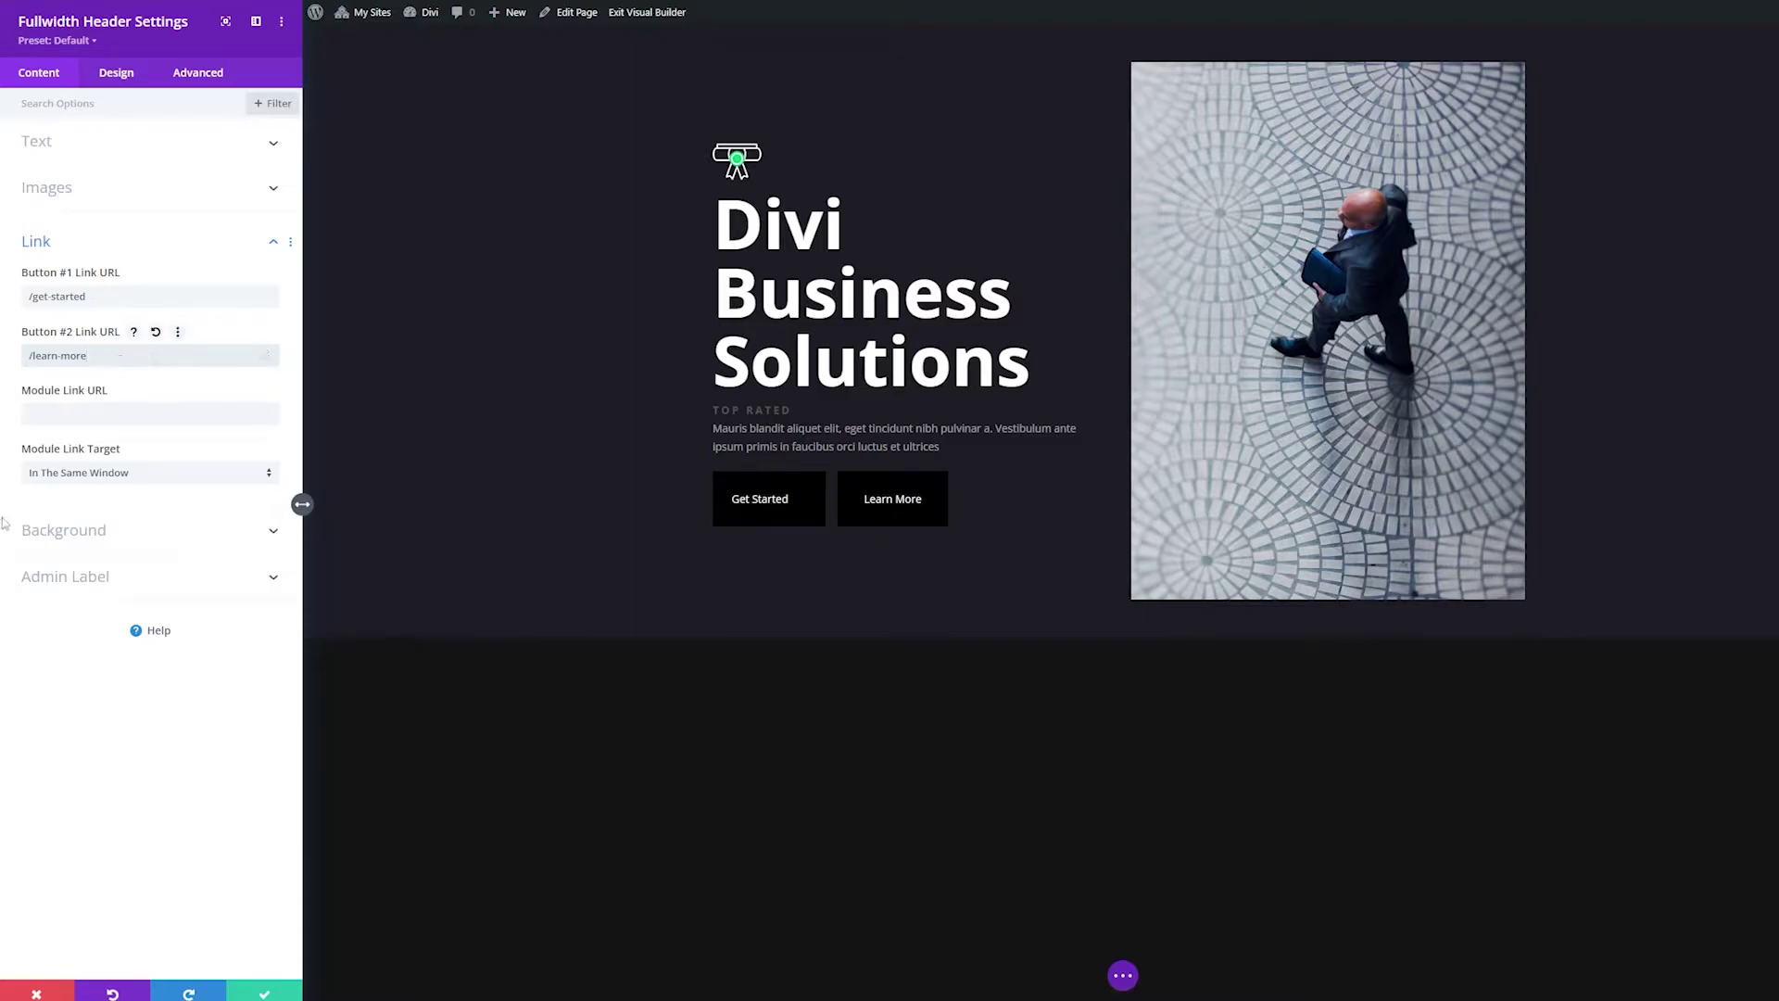
left_click(38, 534)
left_click(82, 637)
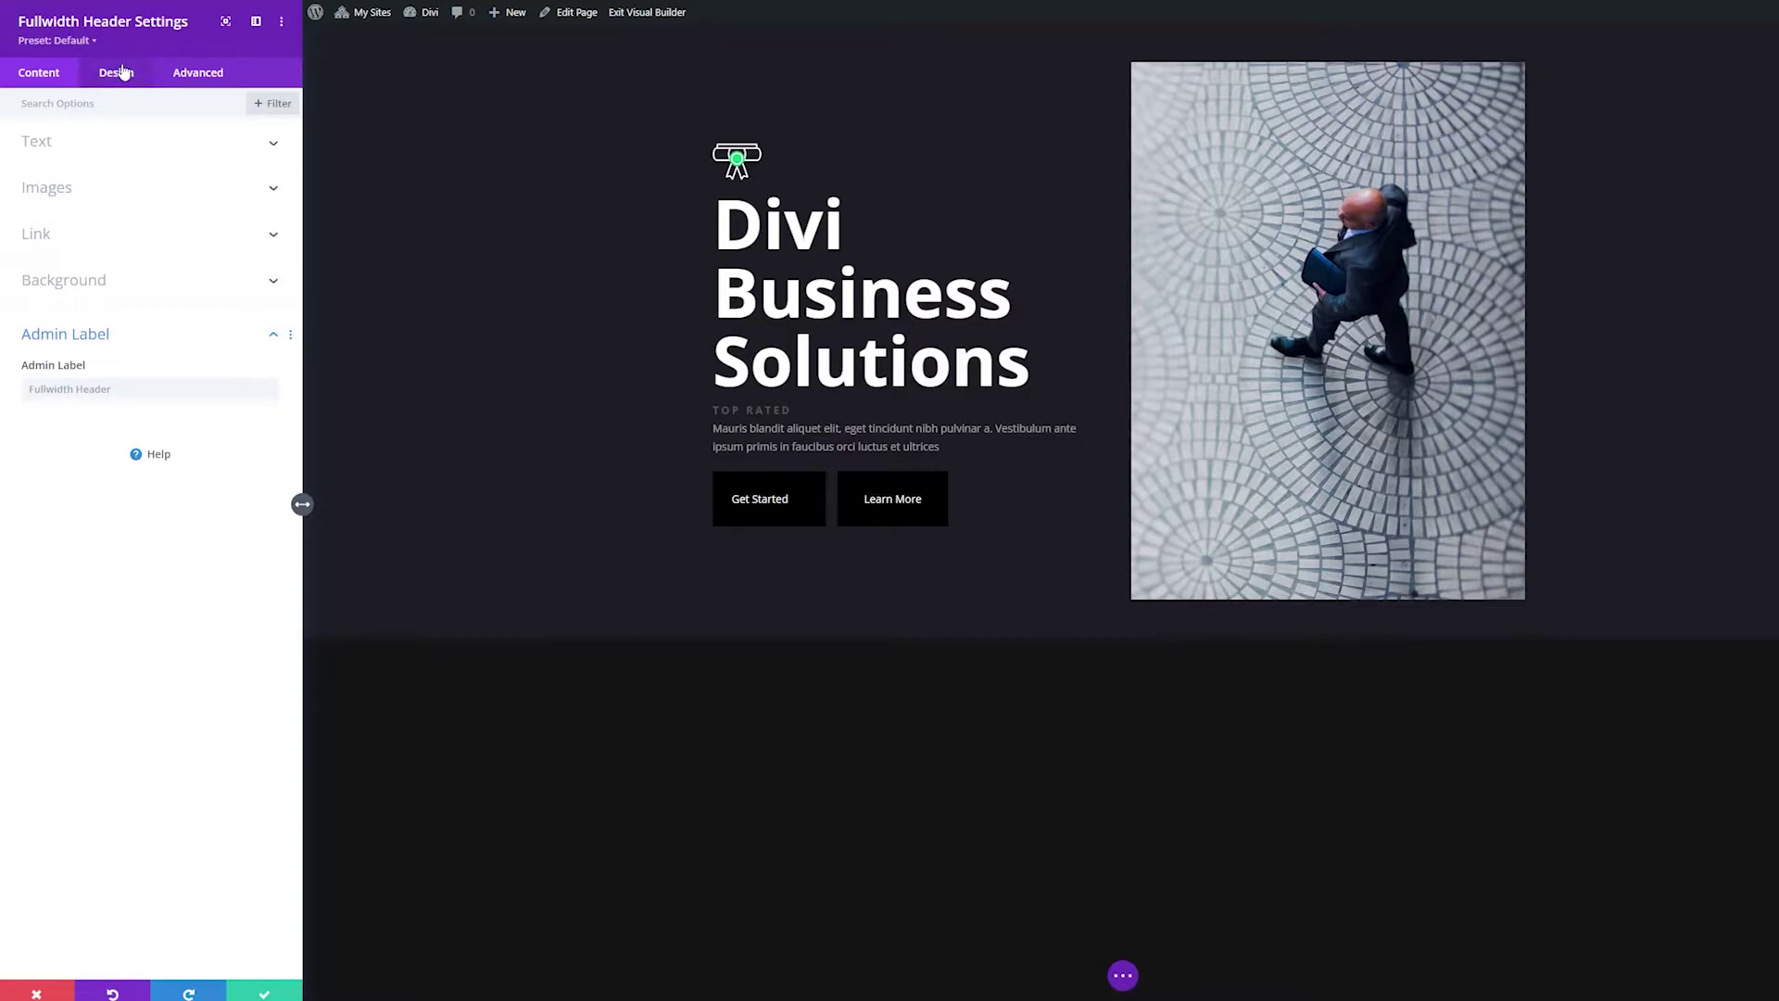
Step: Keep left text alignment, turn off Make Fullscreen, and switch Show Scroll Down Button to YES
left_click(97, 81)
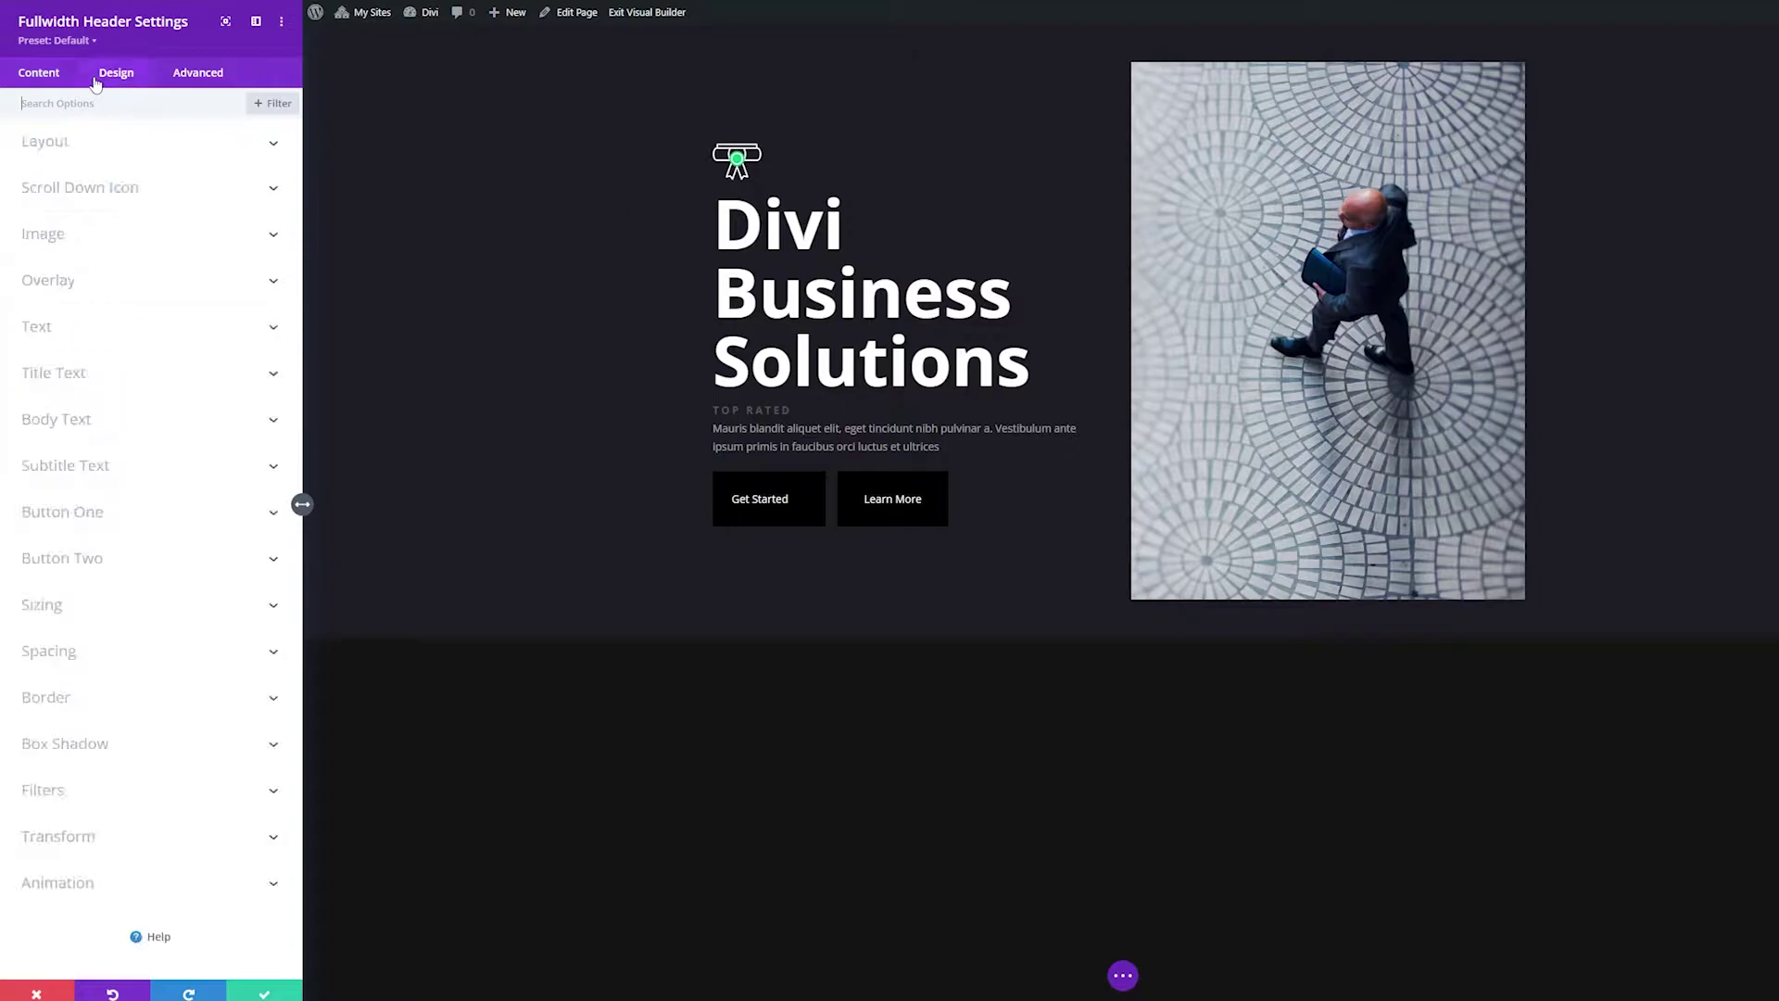
left_click(62, 149)
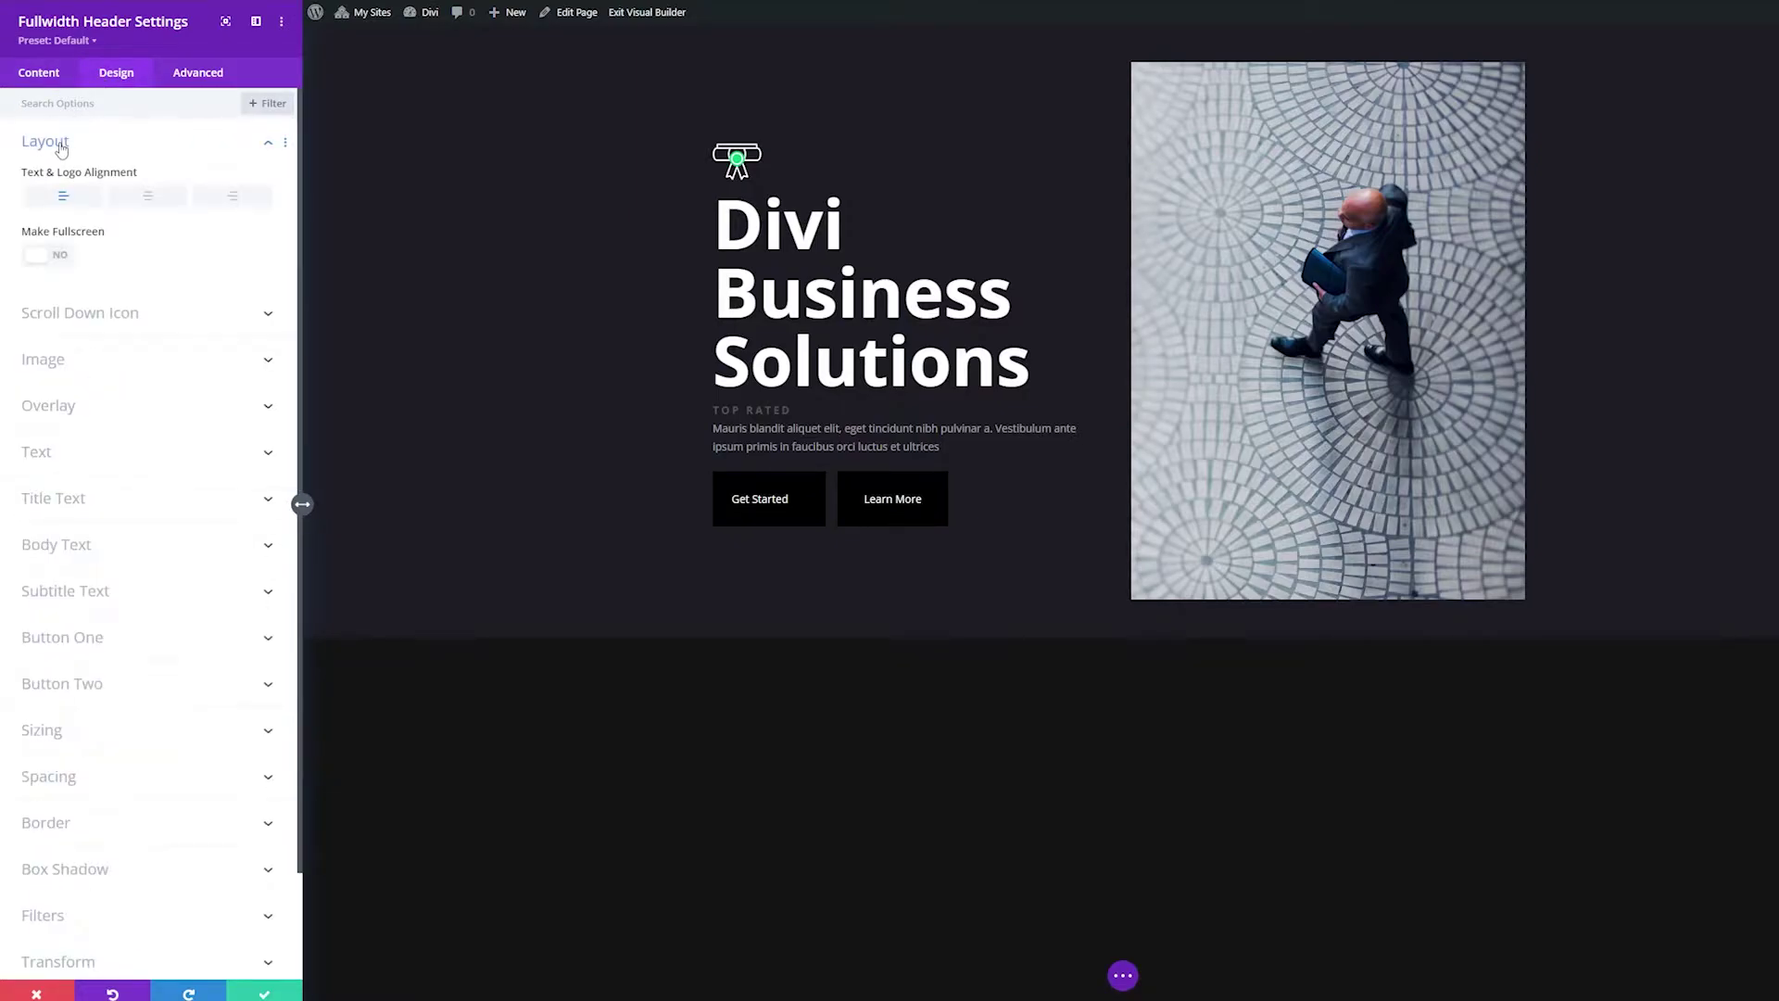
left_click(133, 205)
left_click(86, 200)
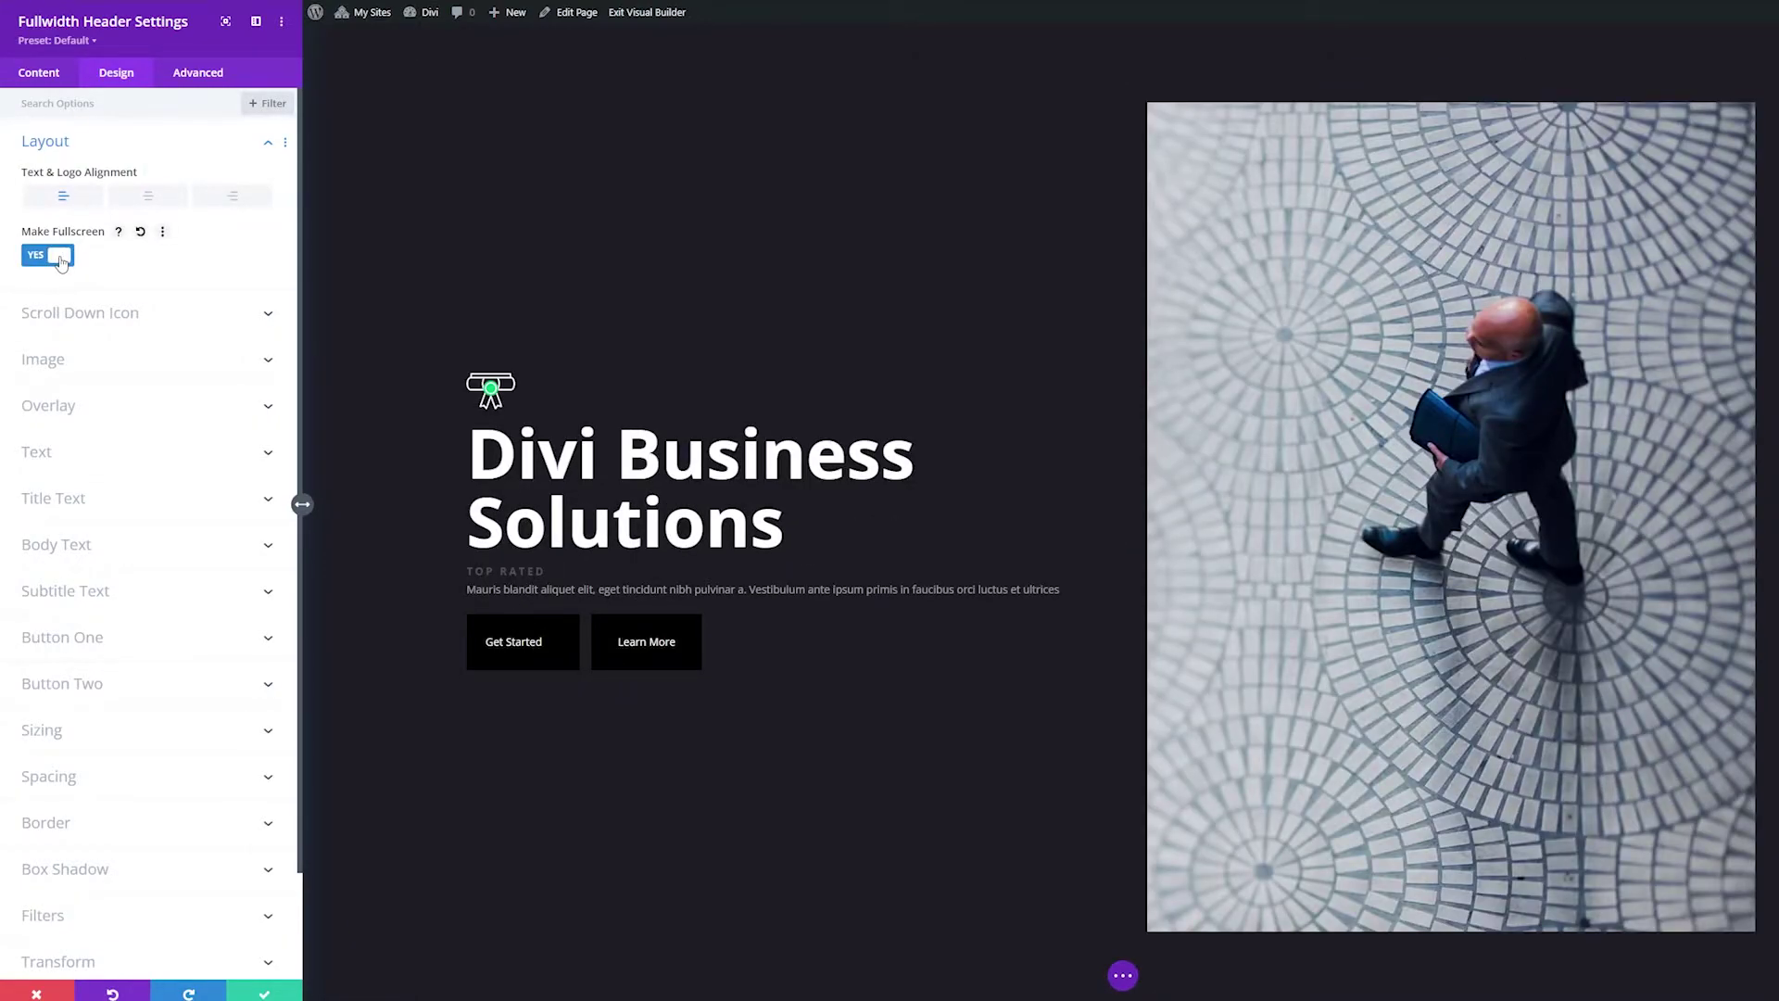
left_click(61, 263)
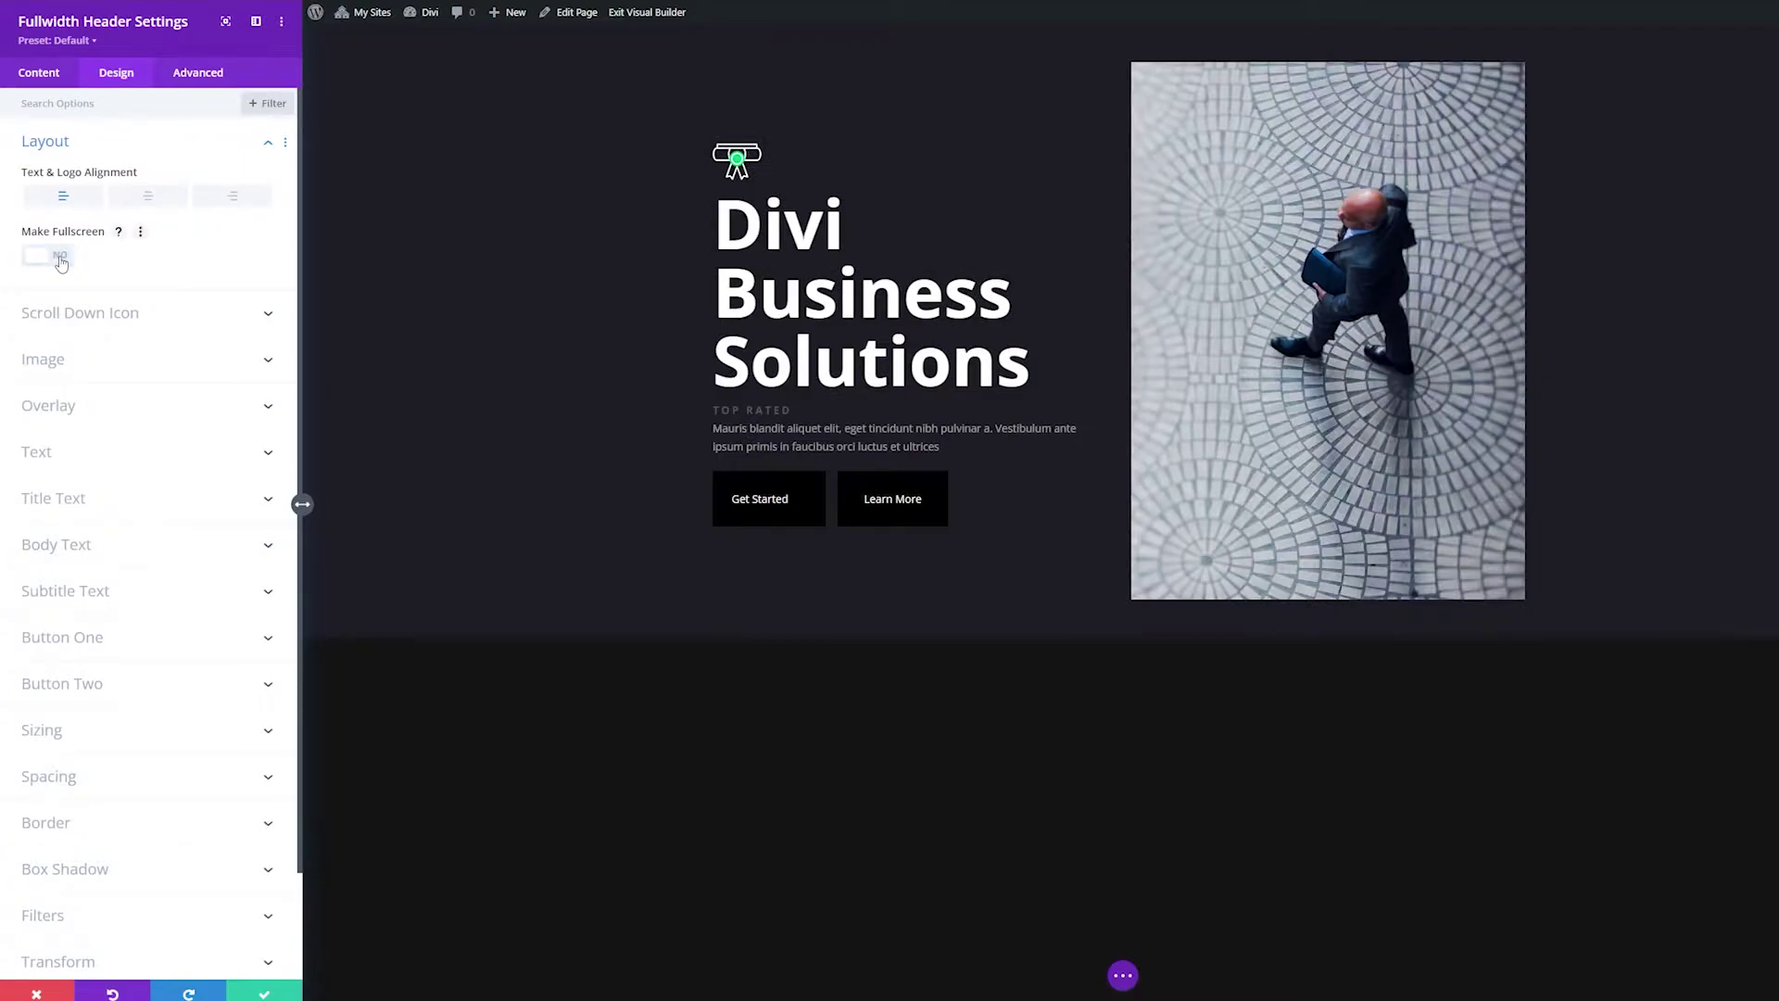
left_click(44, 316)
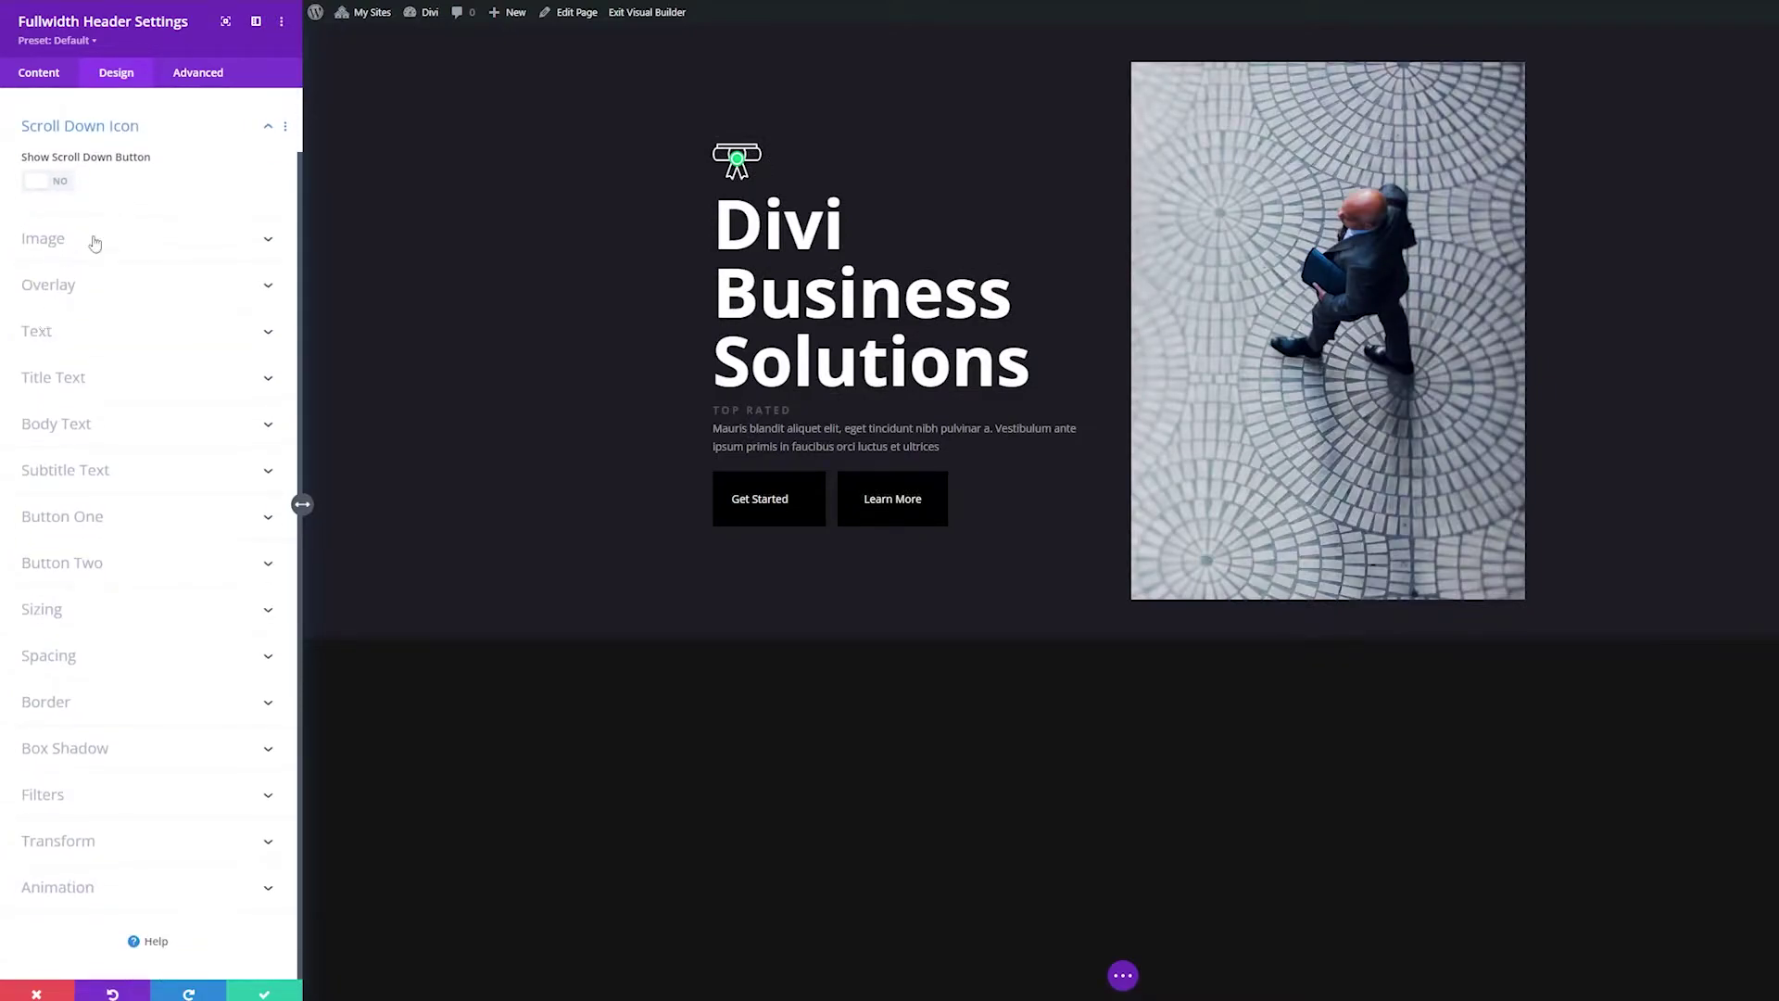
left_click(66, 191)
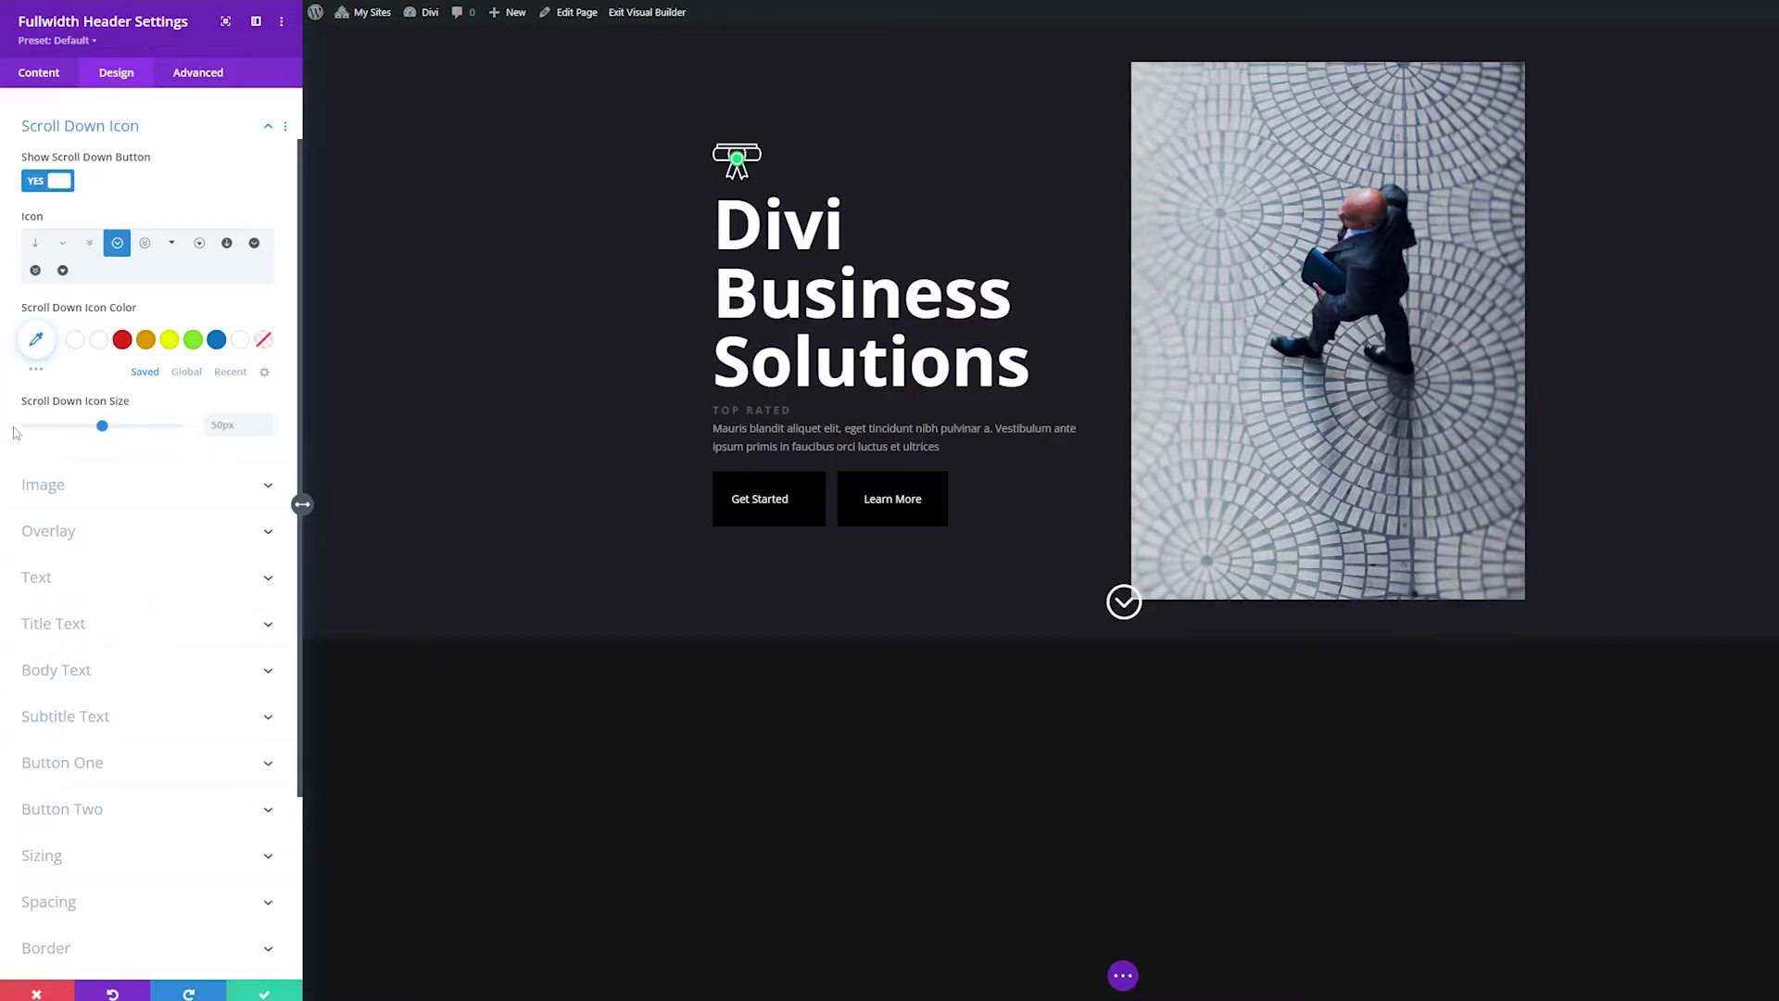
Step: Hide the scroll-down button and test rounded corners and box shadows on the hero image, leaving no shadow
left_click(54, 185)
left_click(51, 235)
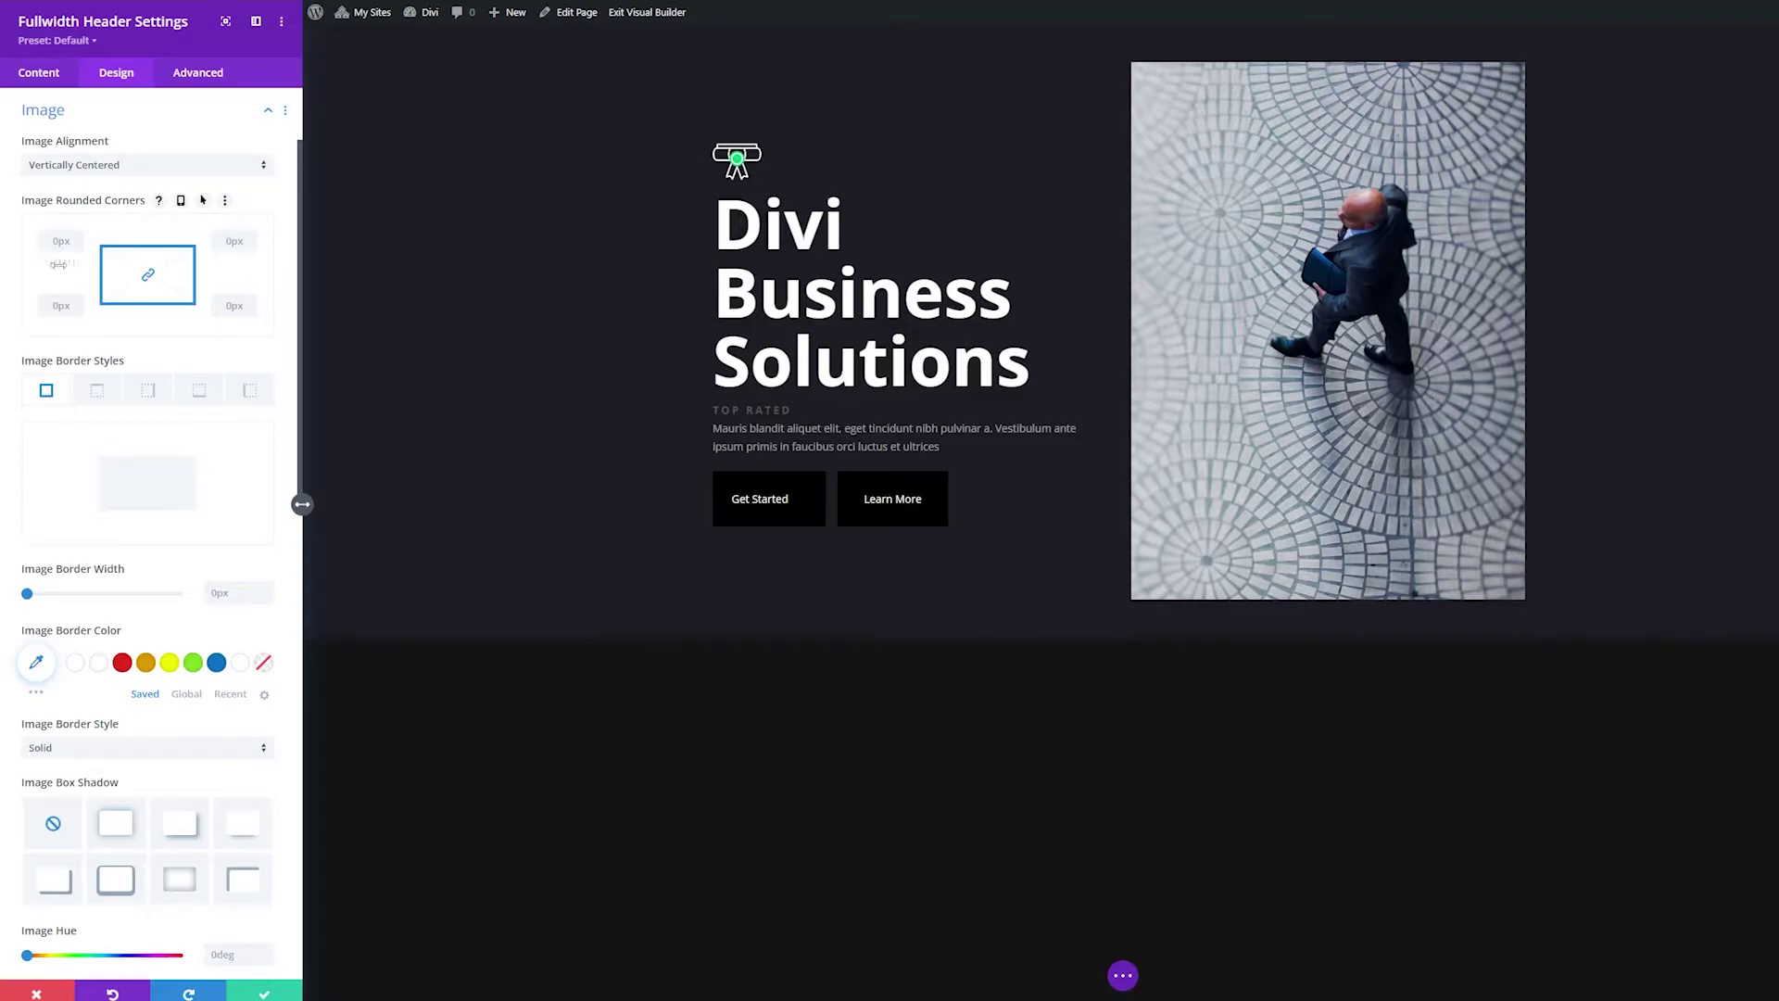
left_click_drag(58, 264, 42, 305)
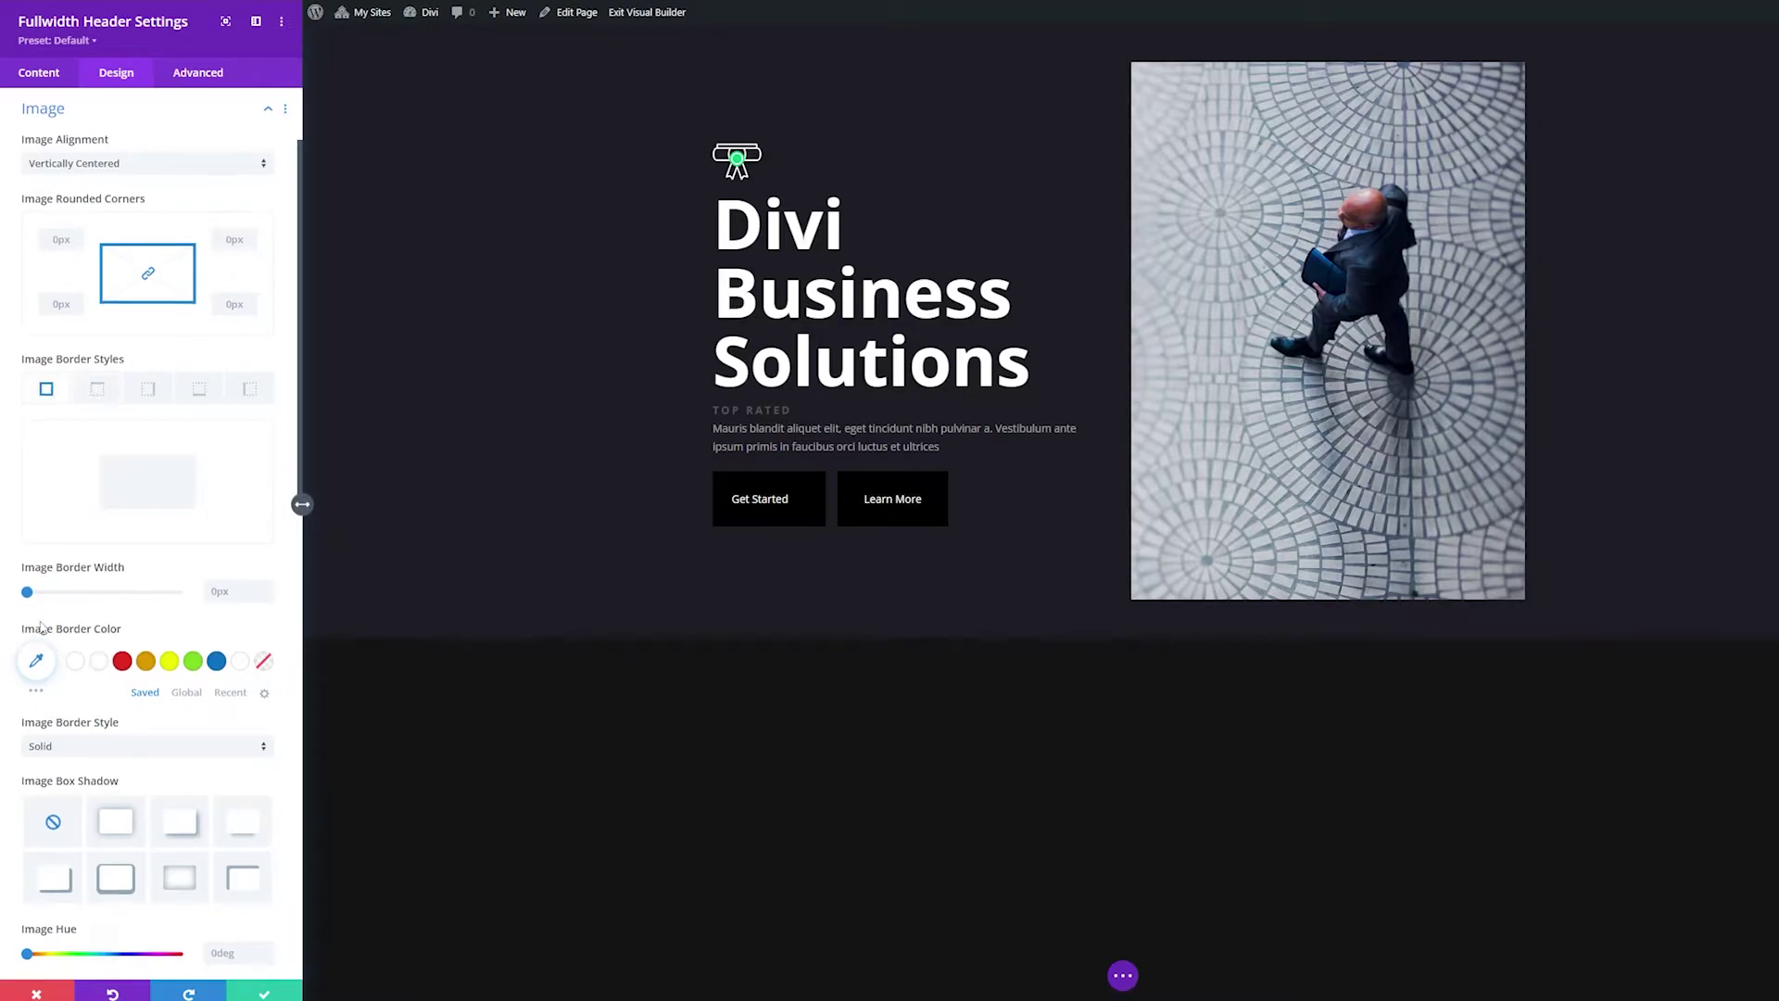
scroll(41, 627, "down", 5)
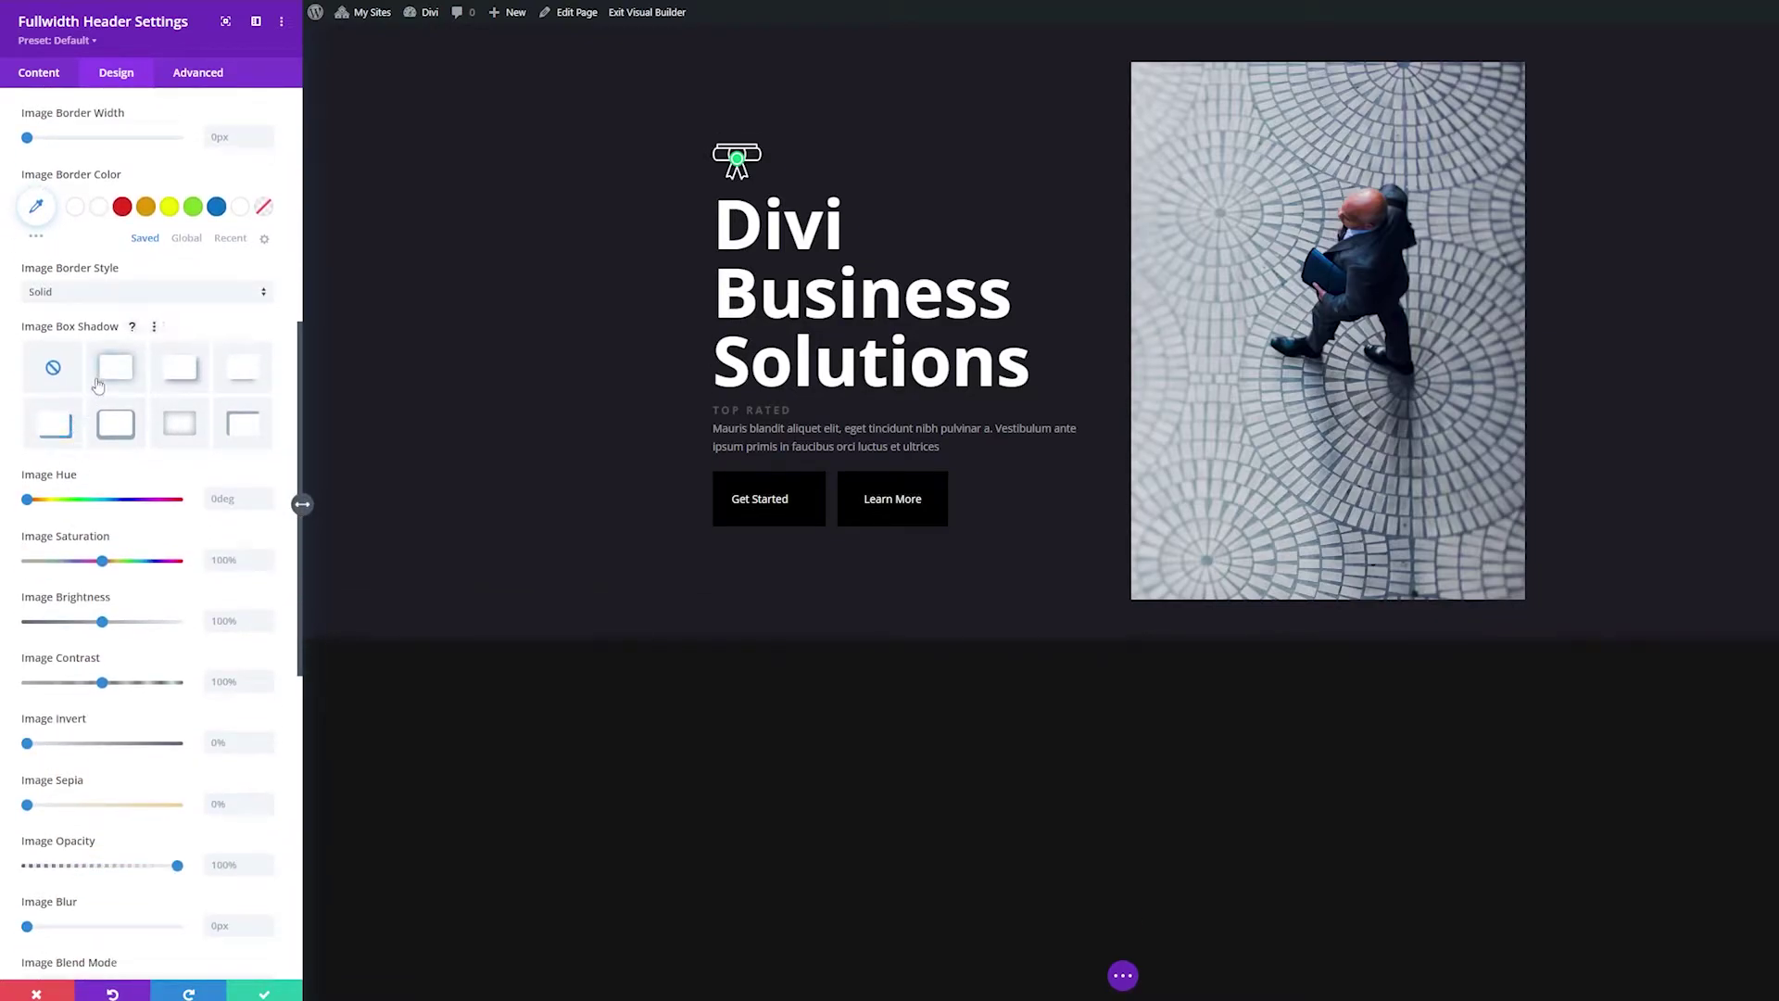
left_click(62, 438)
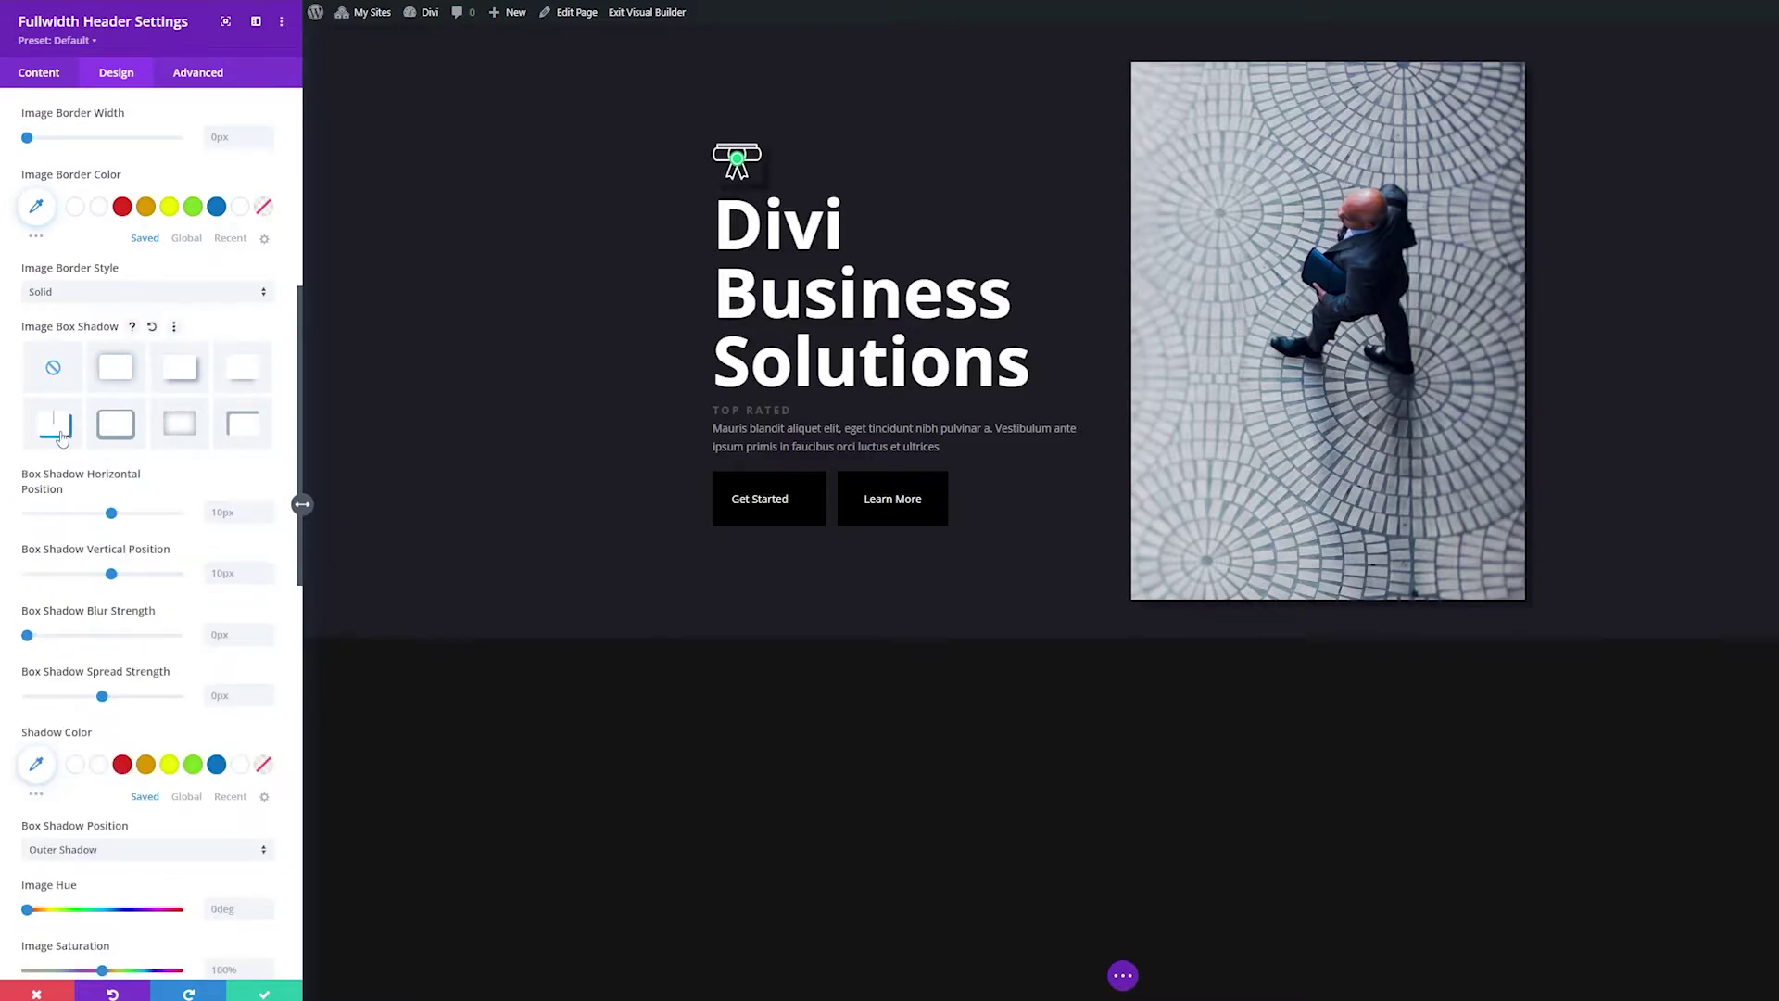
left_click(113, 433)
left_click(53, 368)
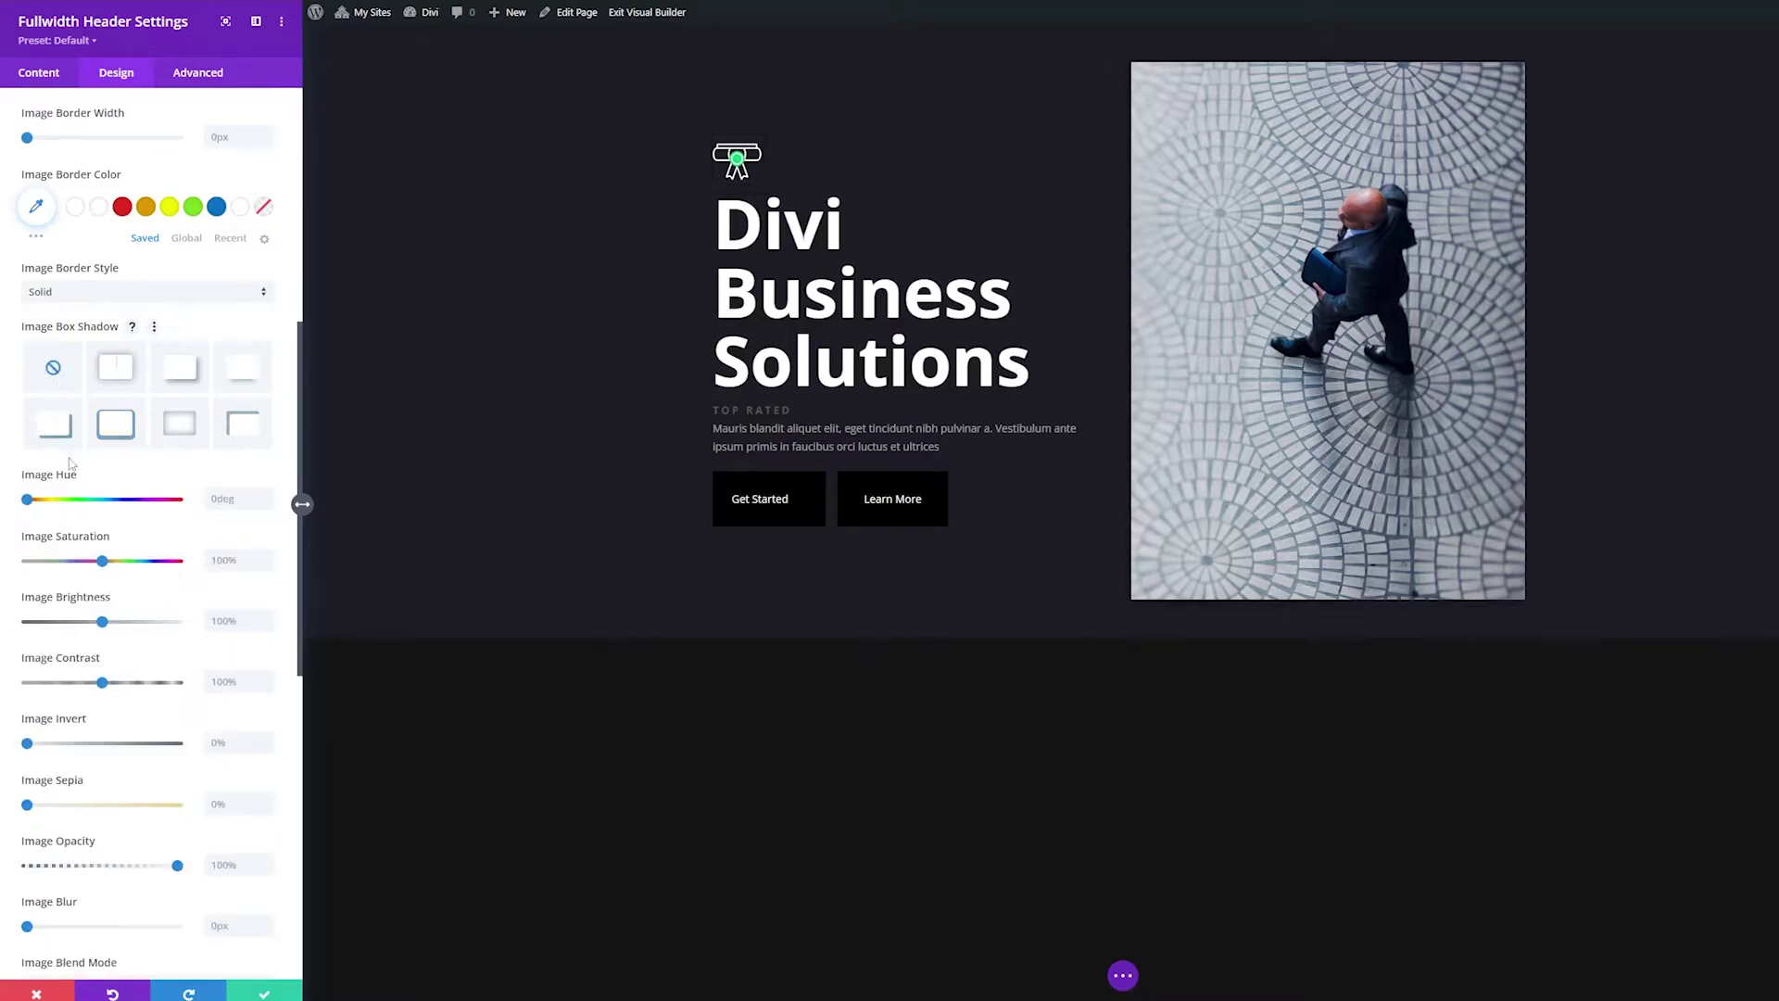
Step: Set the hero image saturation to 89% after testing hue and sepia, keeping Normal blend mode
scroll(37, 249, "down", 3)
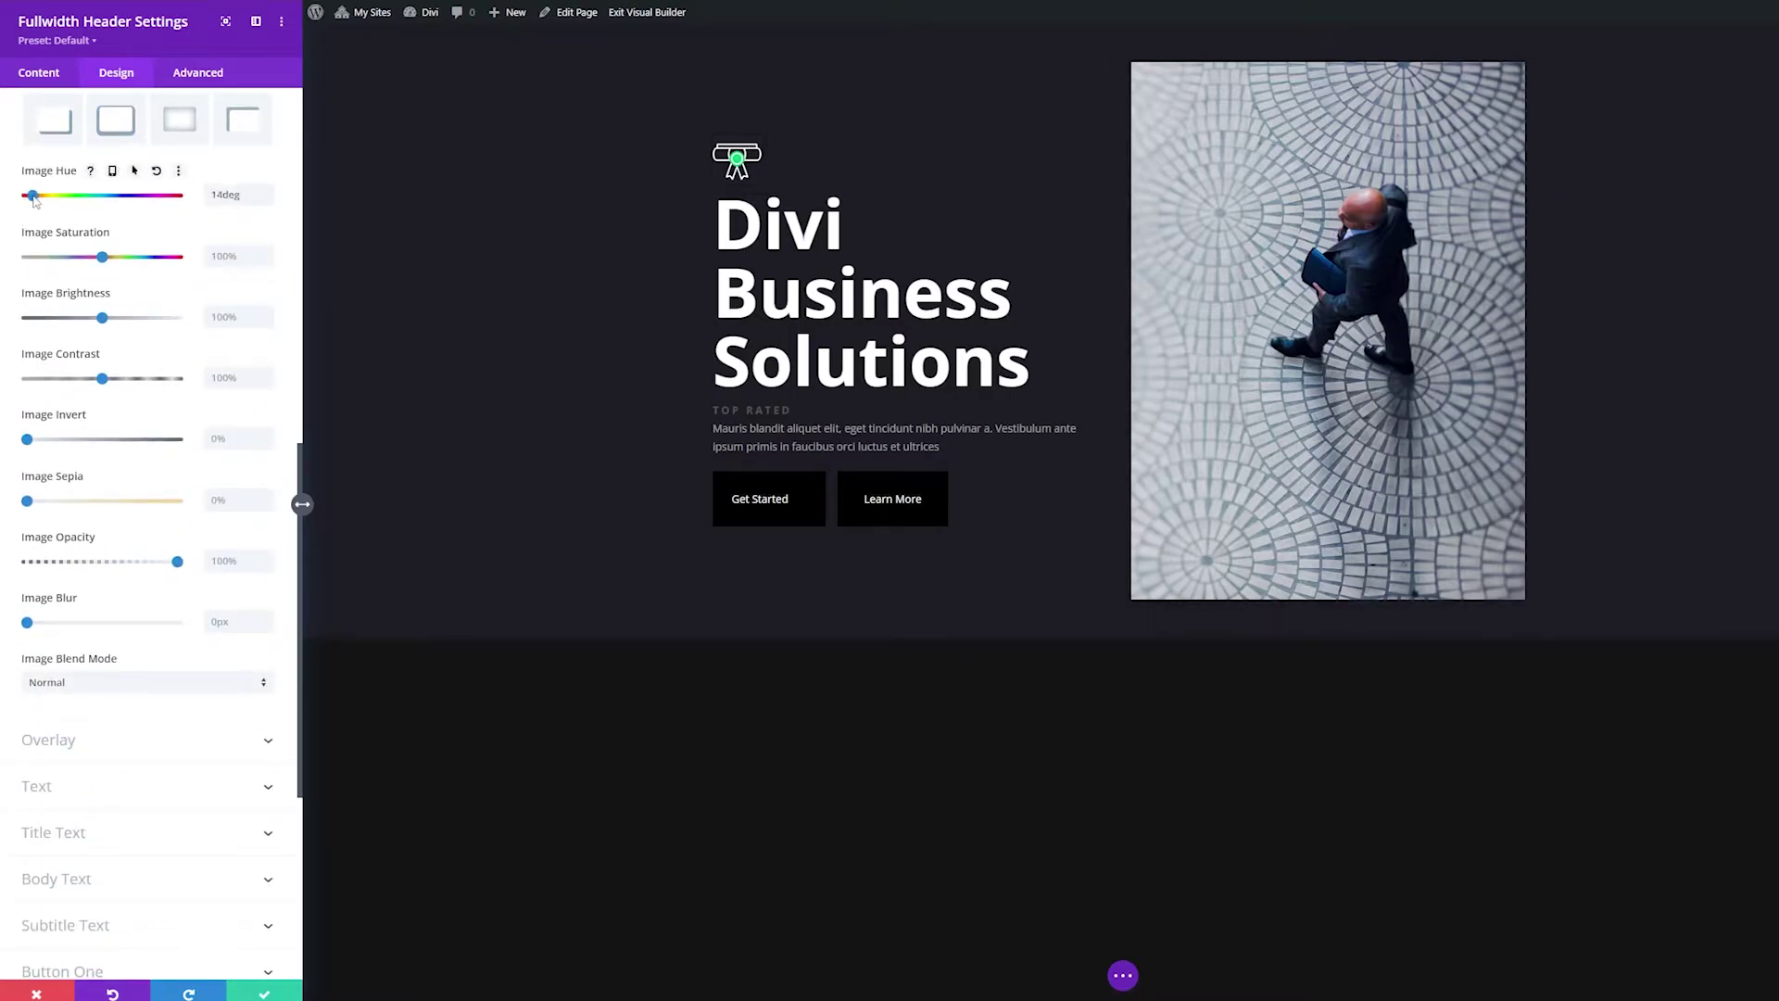
mouse_move(27, 194)
left_mouse_down()
mouse_move(65, 195)
mouse_move(8, 202)
left_mouse_up()
mouse_move(102, 256)
left_mouse_down()
mouse_move(134, 259)
mouse_move(94, 258)
left_mouse_up()
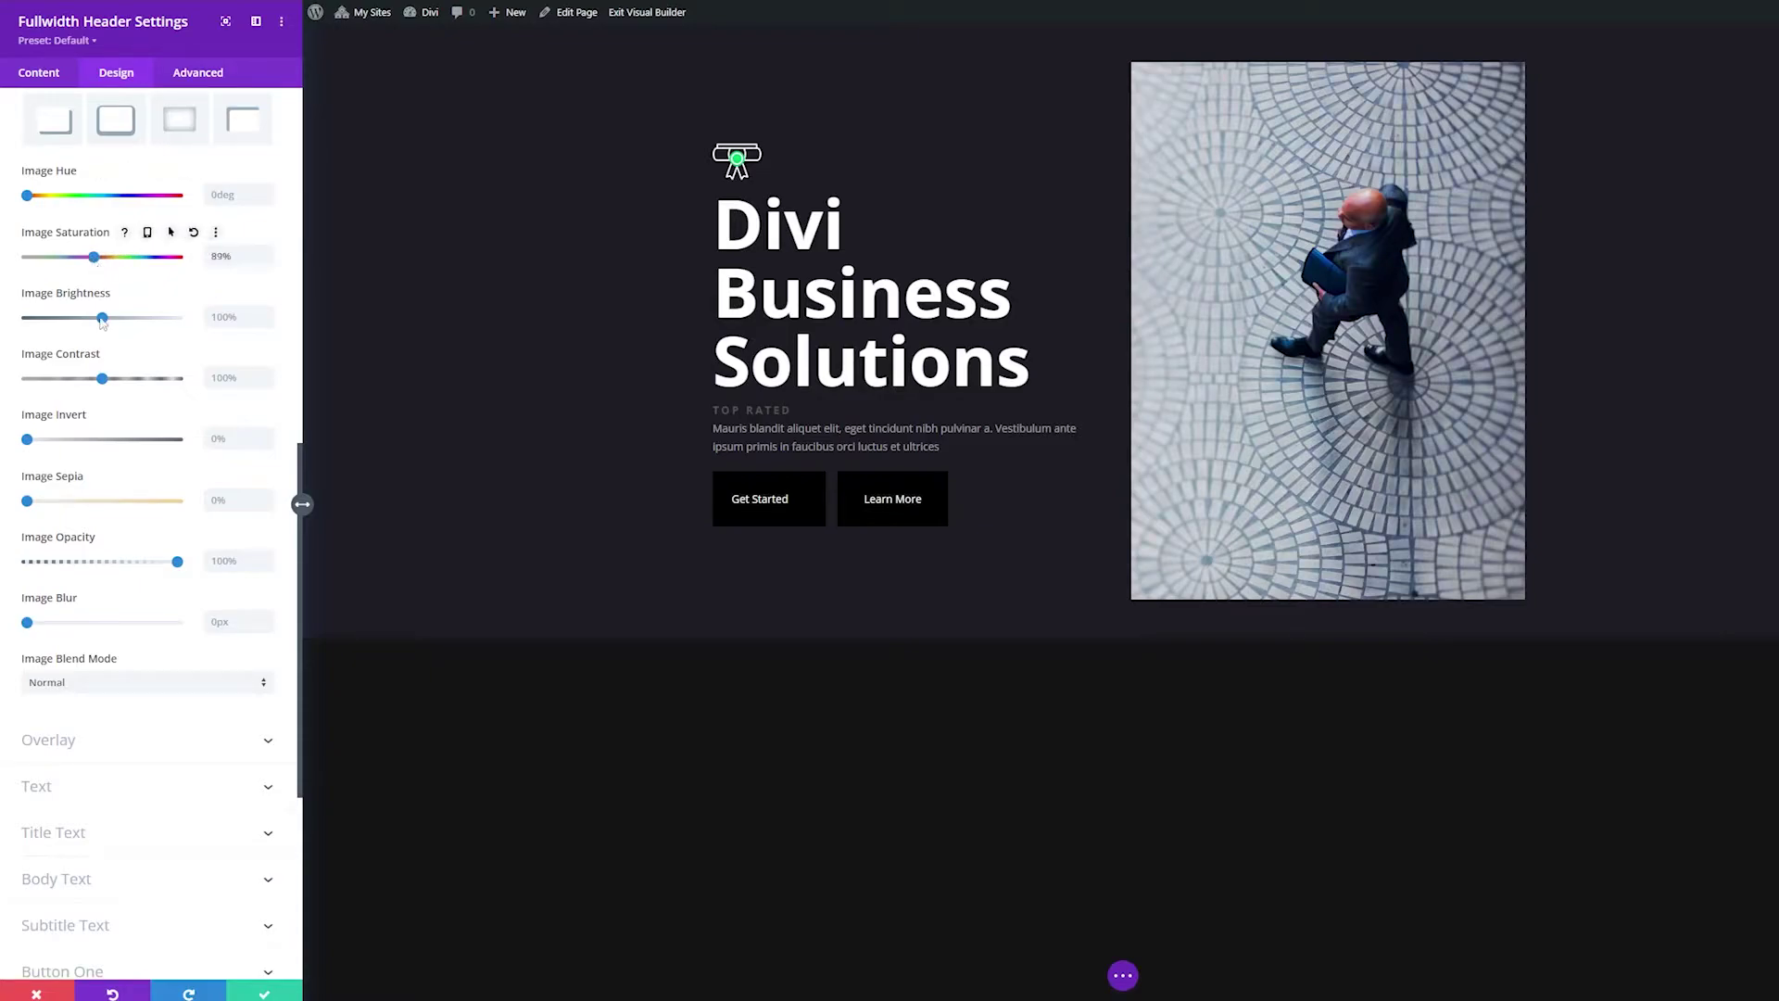
mouse_move(102, 318)
left_mouse_down()
mouse_move(51, 318)
mouse_move(101, 318)
left_mouse_up()
mouse_move(27, 502)
left_mouse_down()
mouse_move(104, 501)
mouse_move(18, 504)
left_mouse_up()
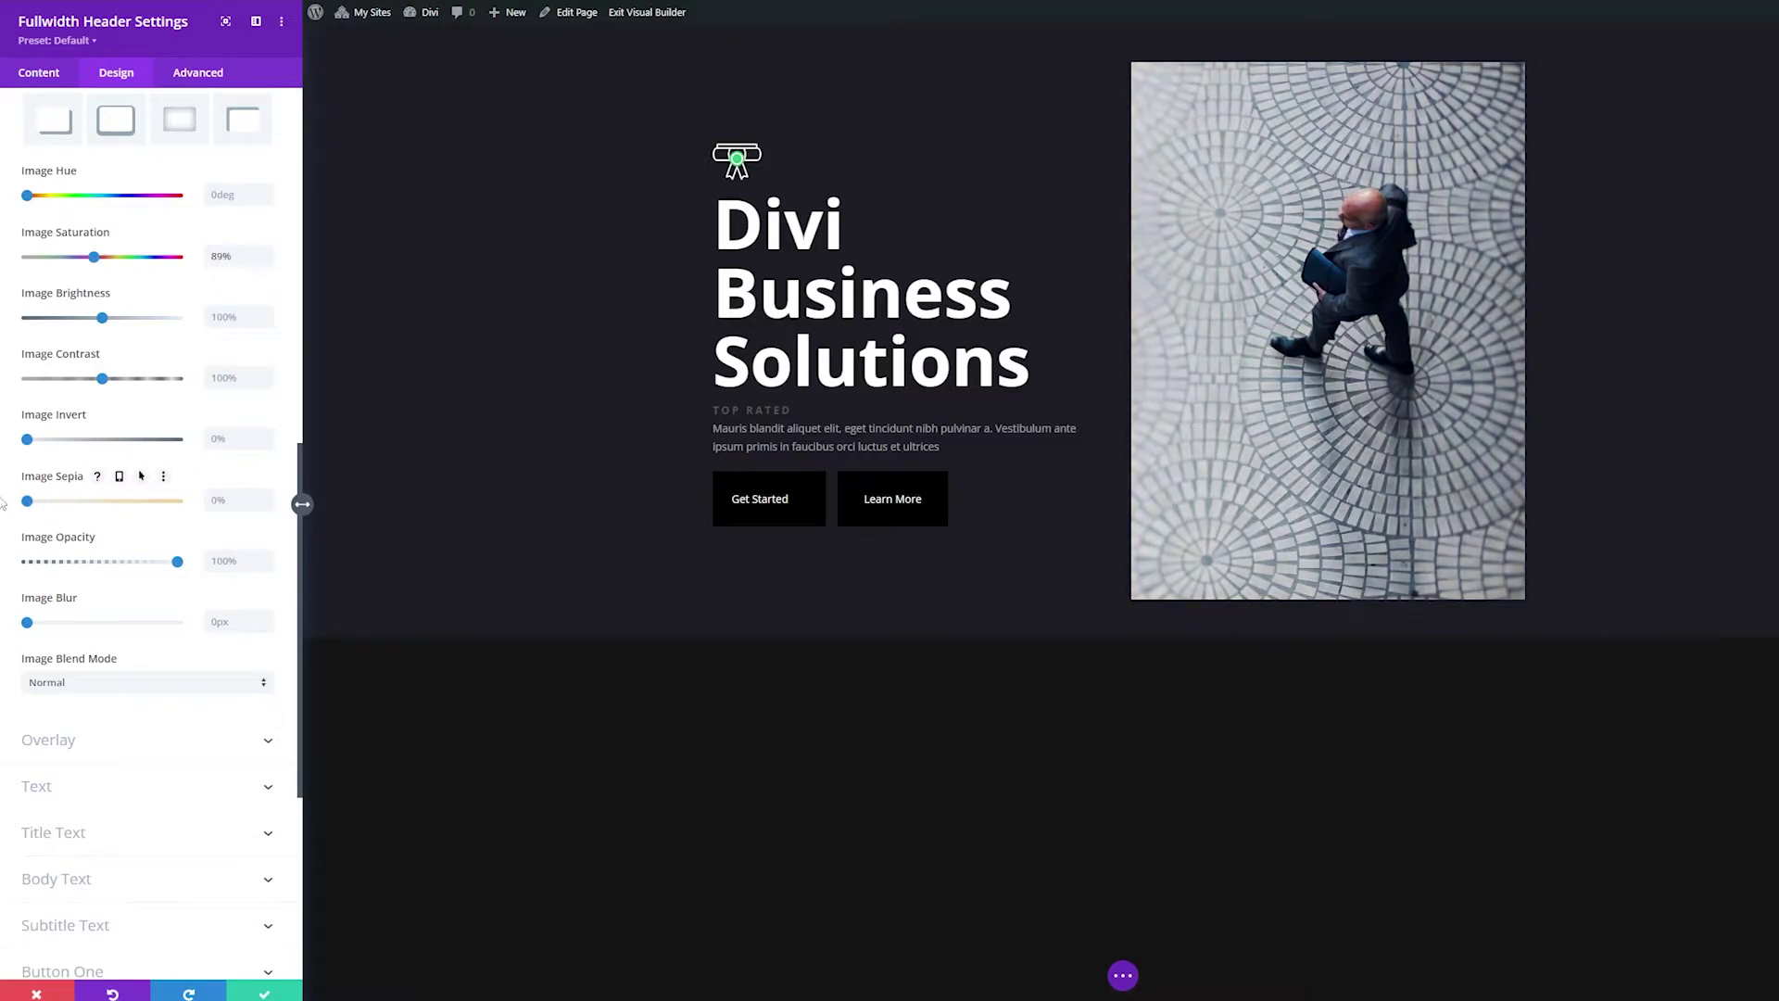
left_click(78, 683)
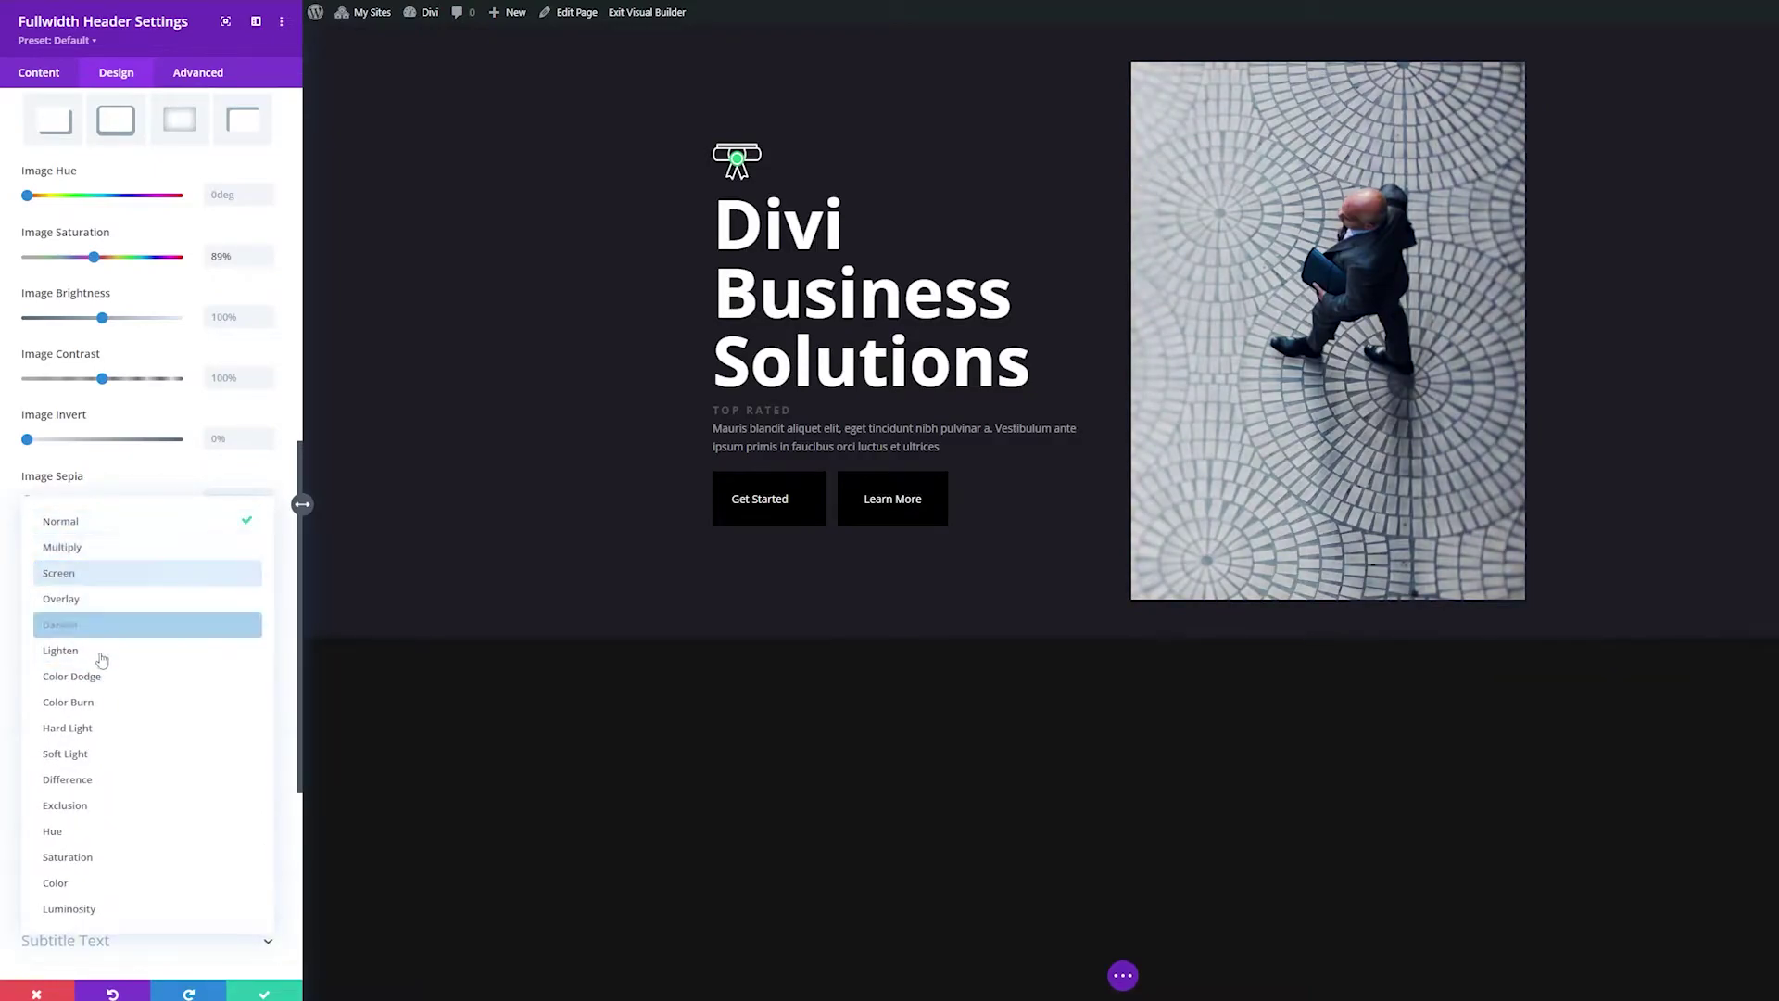
left_click(60, 521)
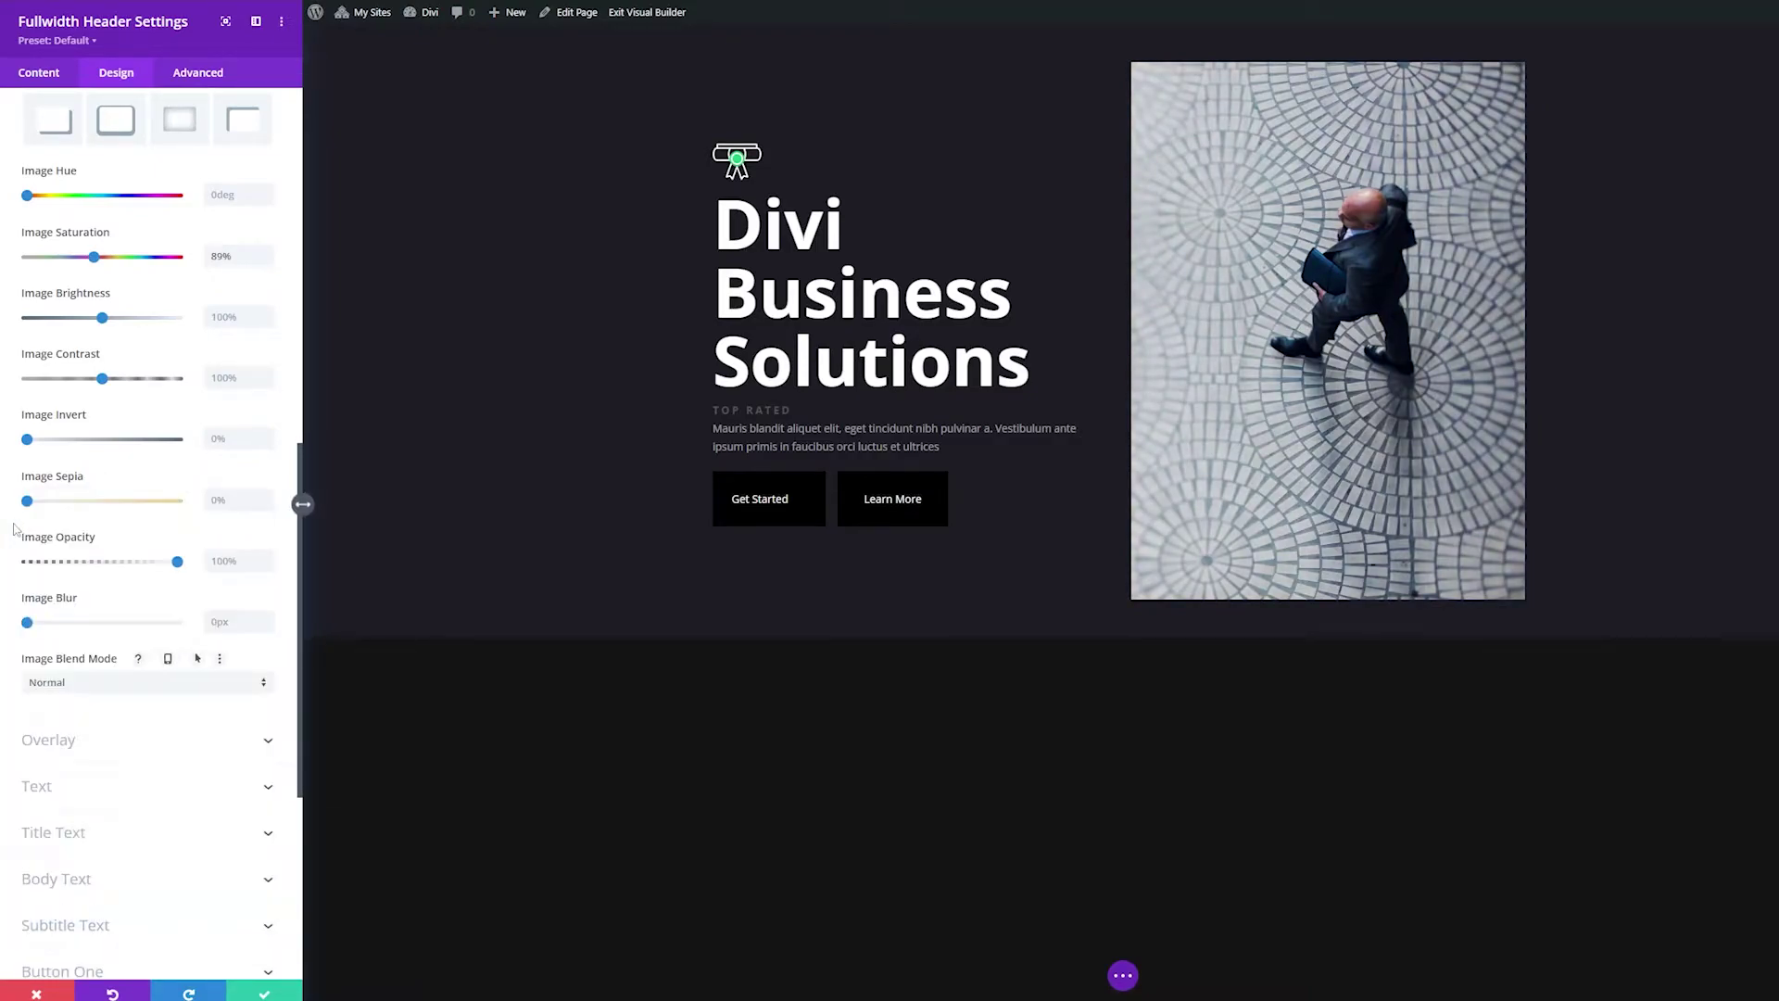
left_click(65, 732)
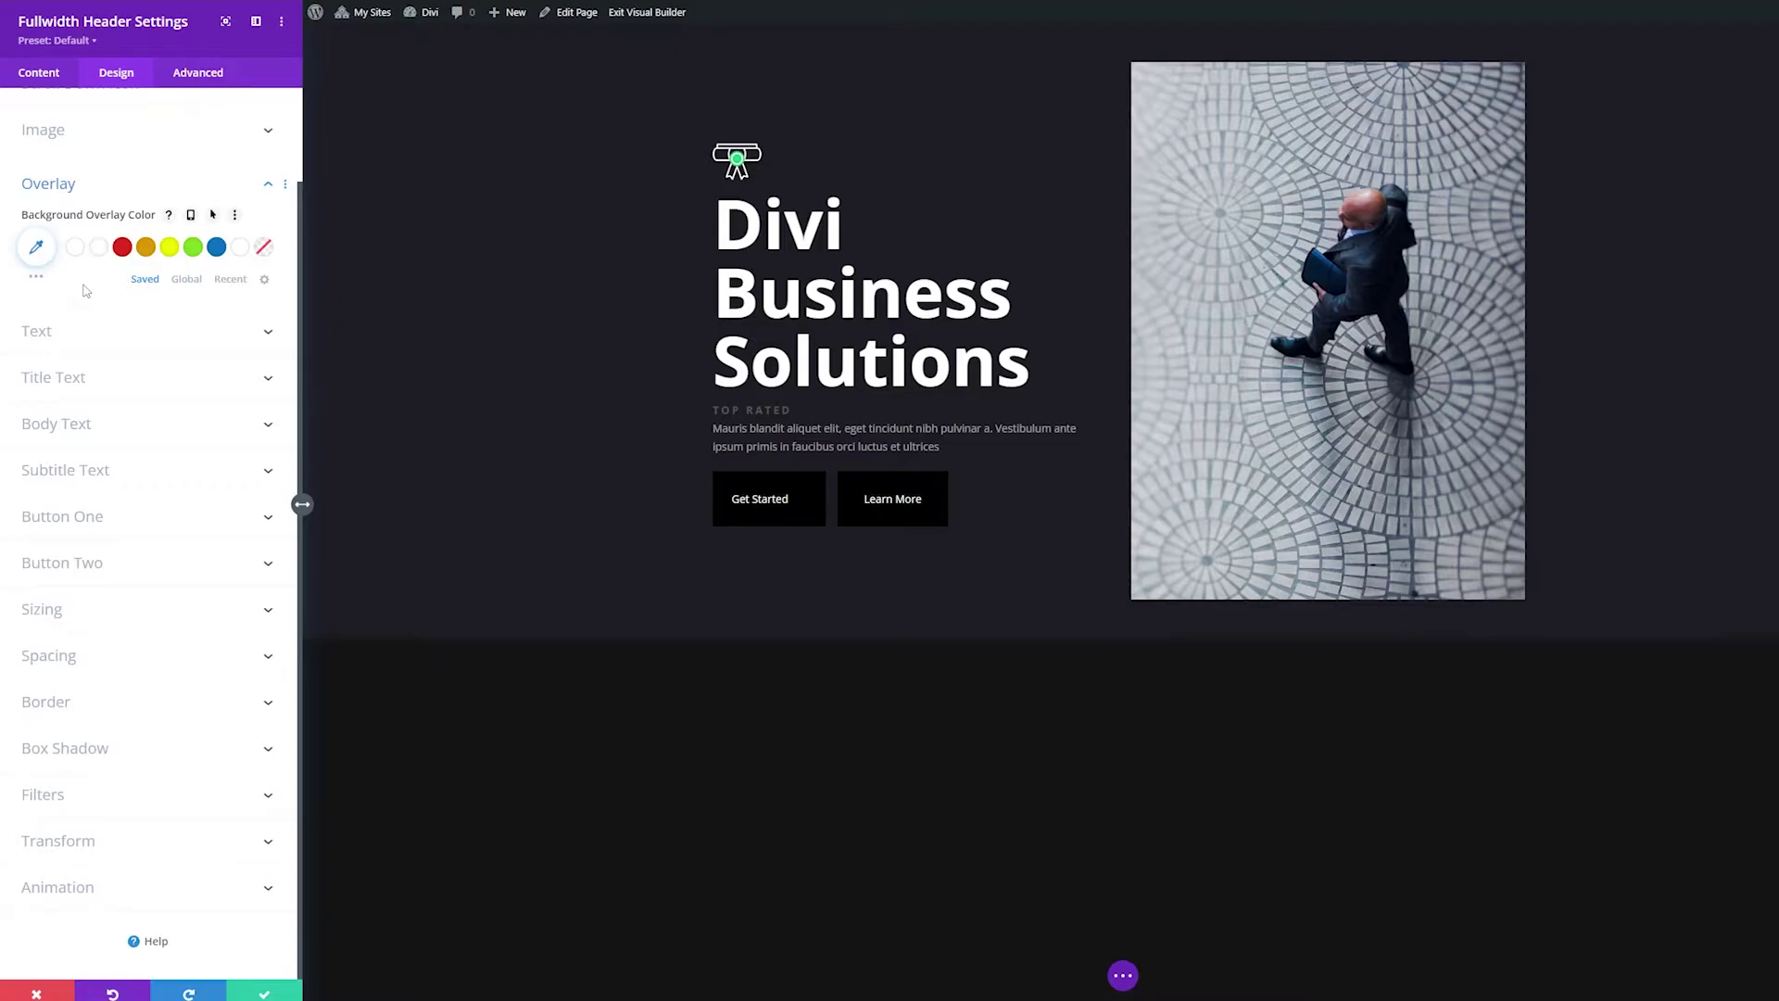
Step: Expand the Text group and keep the header text colour on Light
left_click(74, 334)
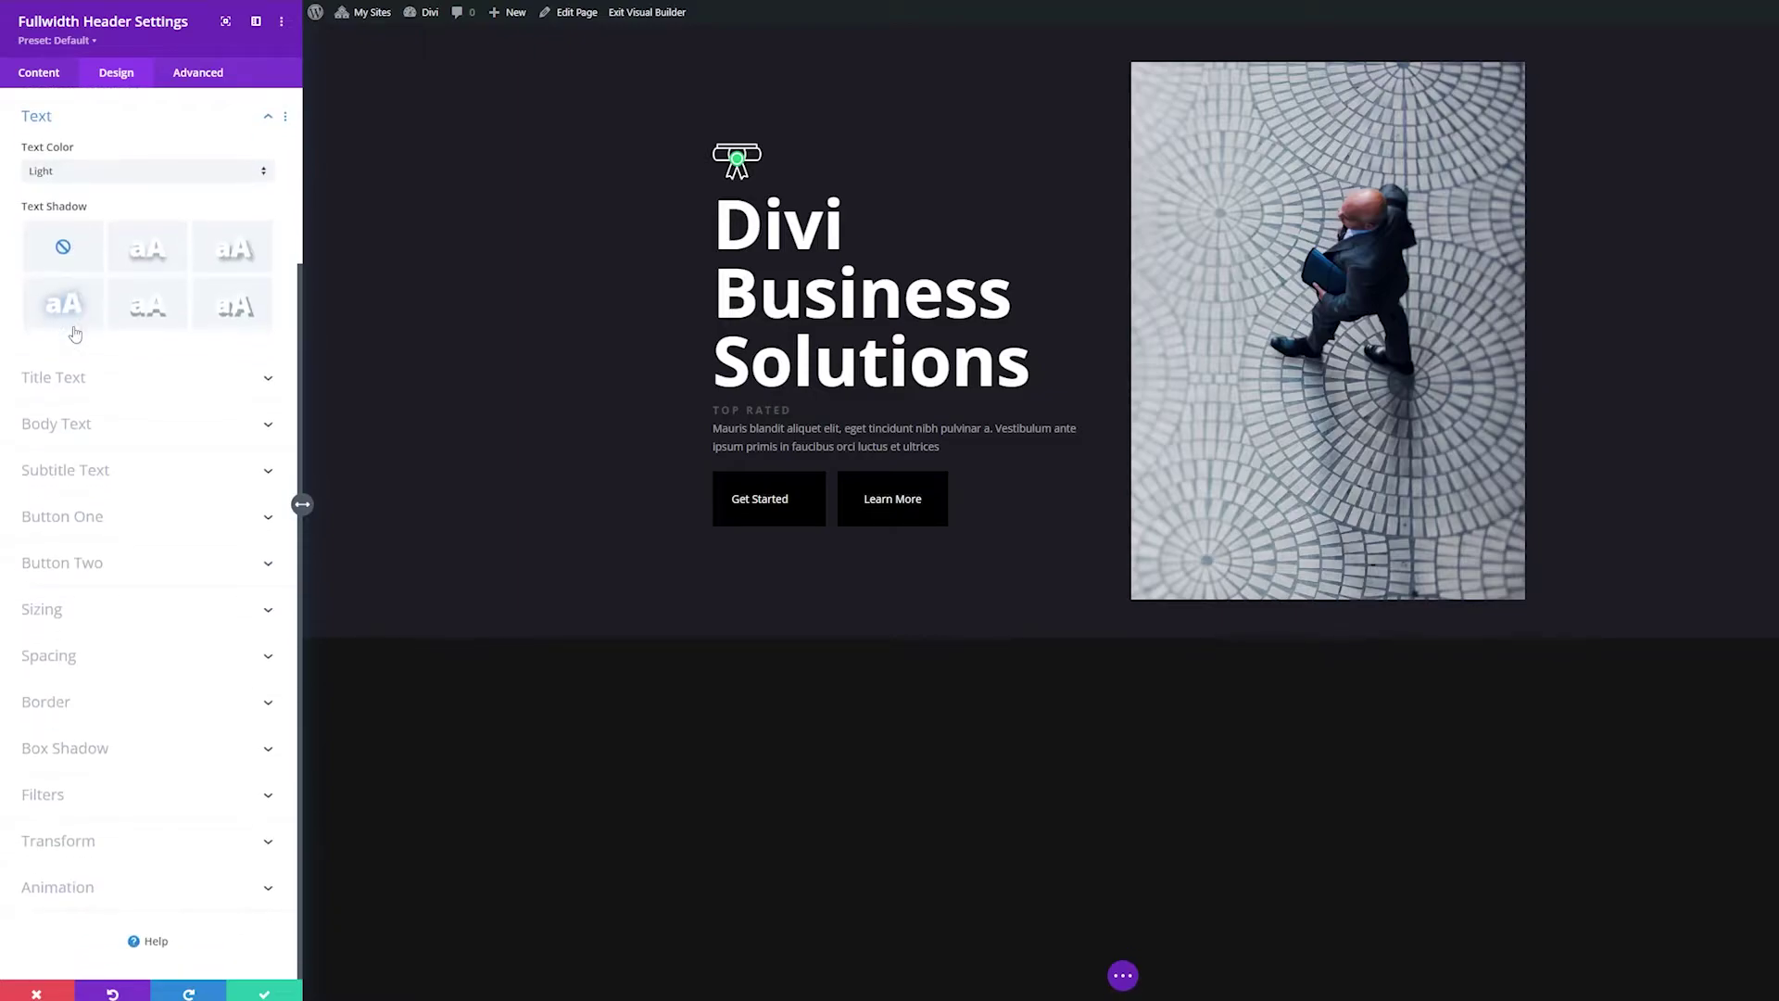
left_click(29, 176)
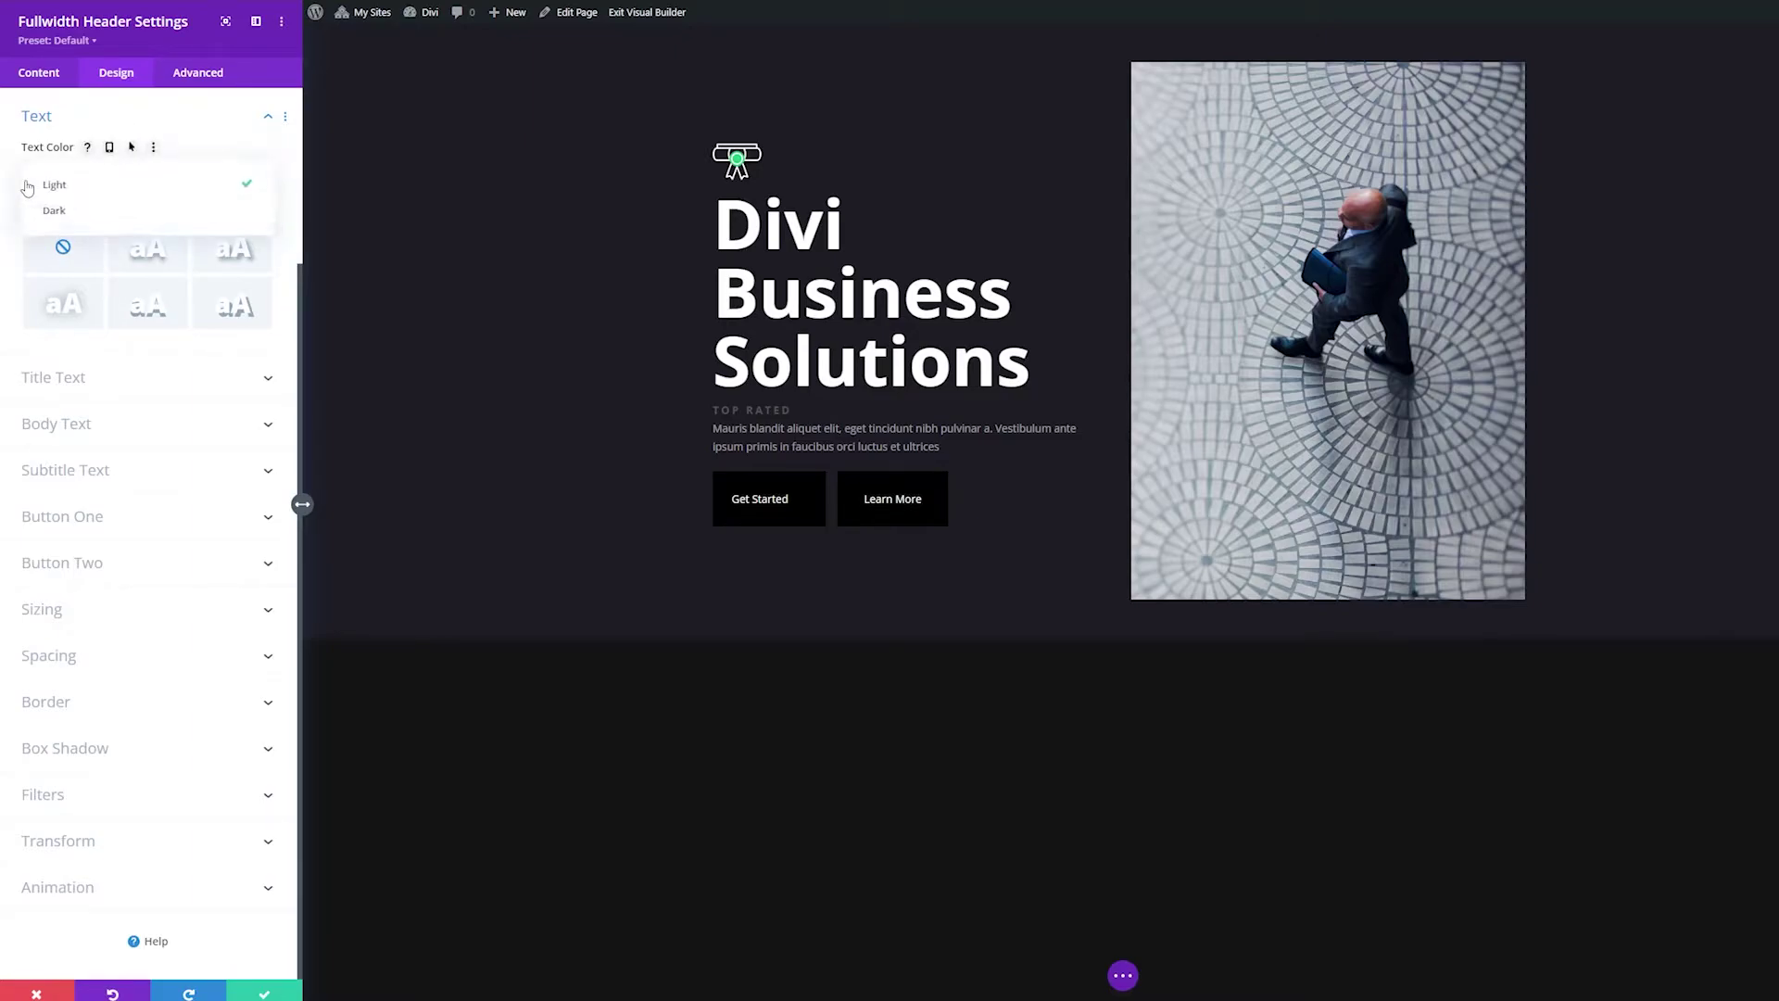
left_click(11, 190)
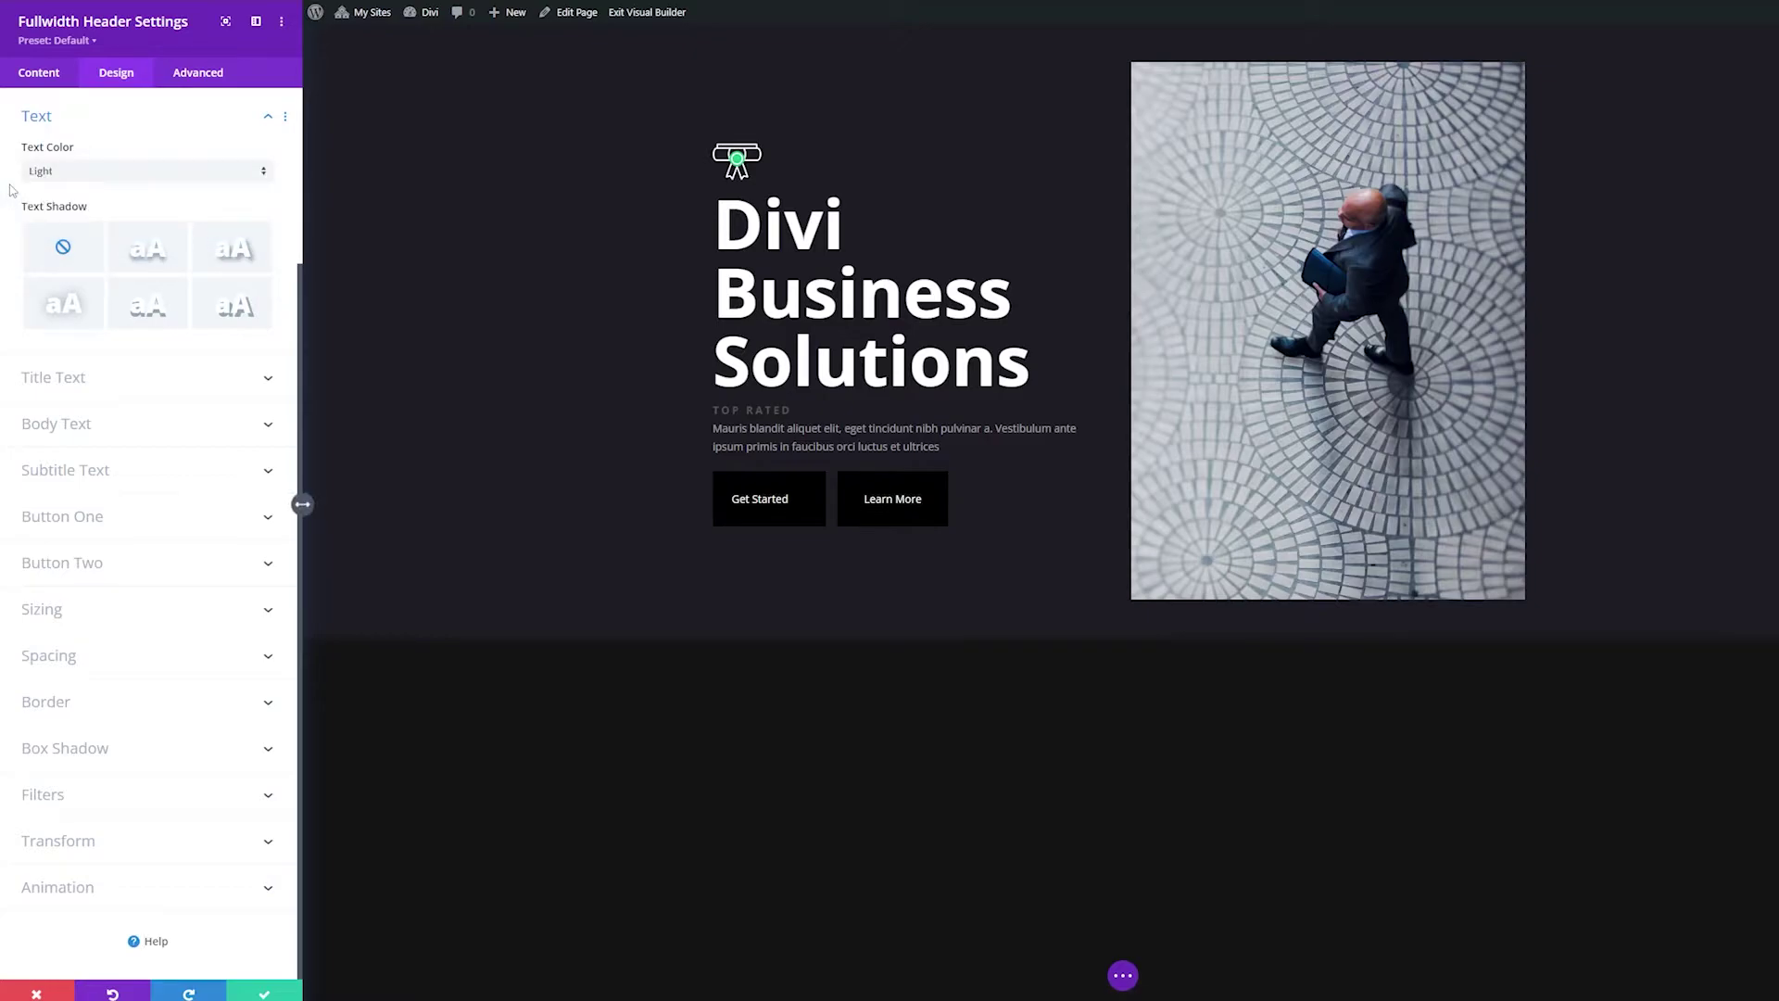
Step: Browse Title Text and Body Text styling, including its Link, List and Blockquote tabs
left_click(40, 388)
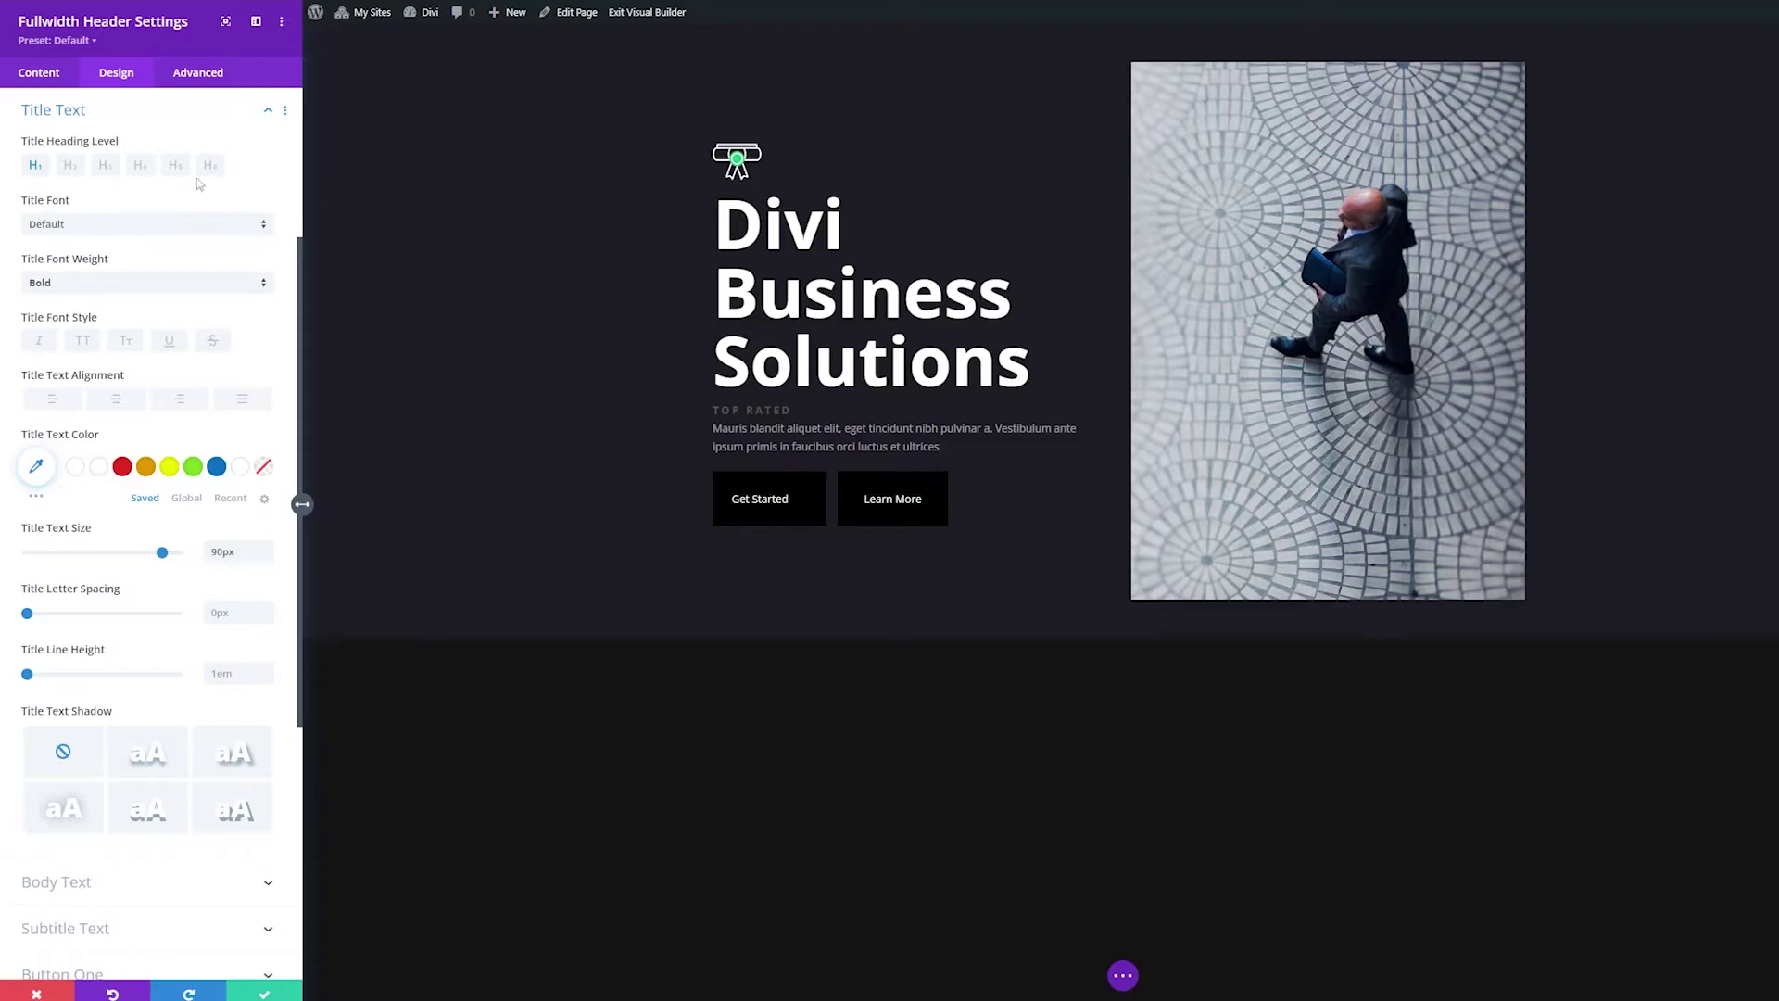
left_click(55, 881)
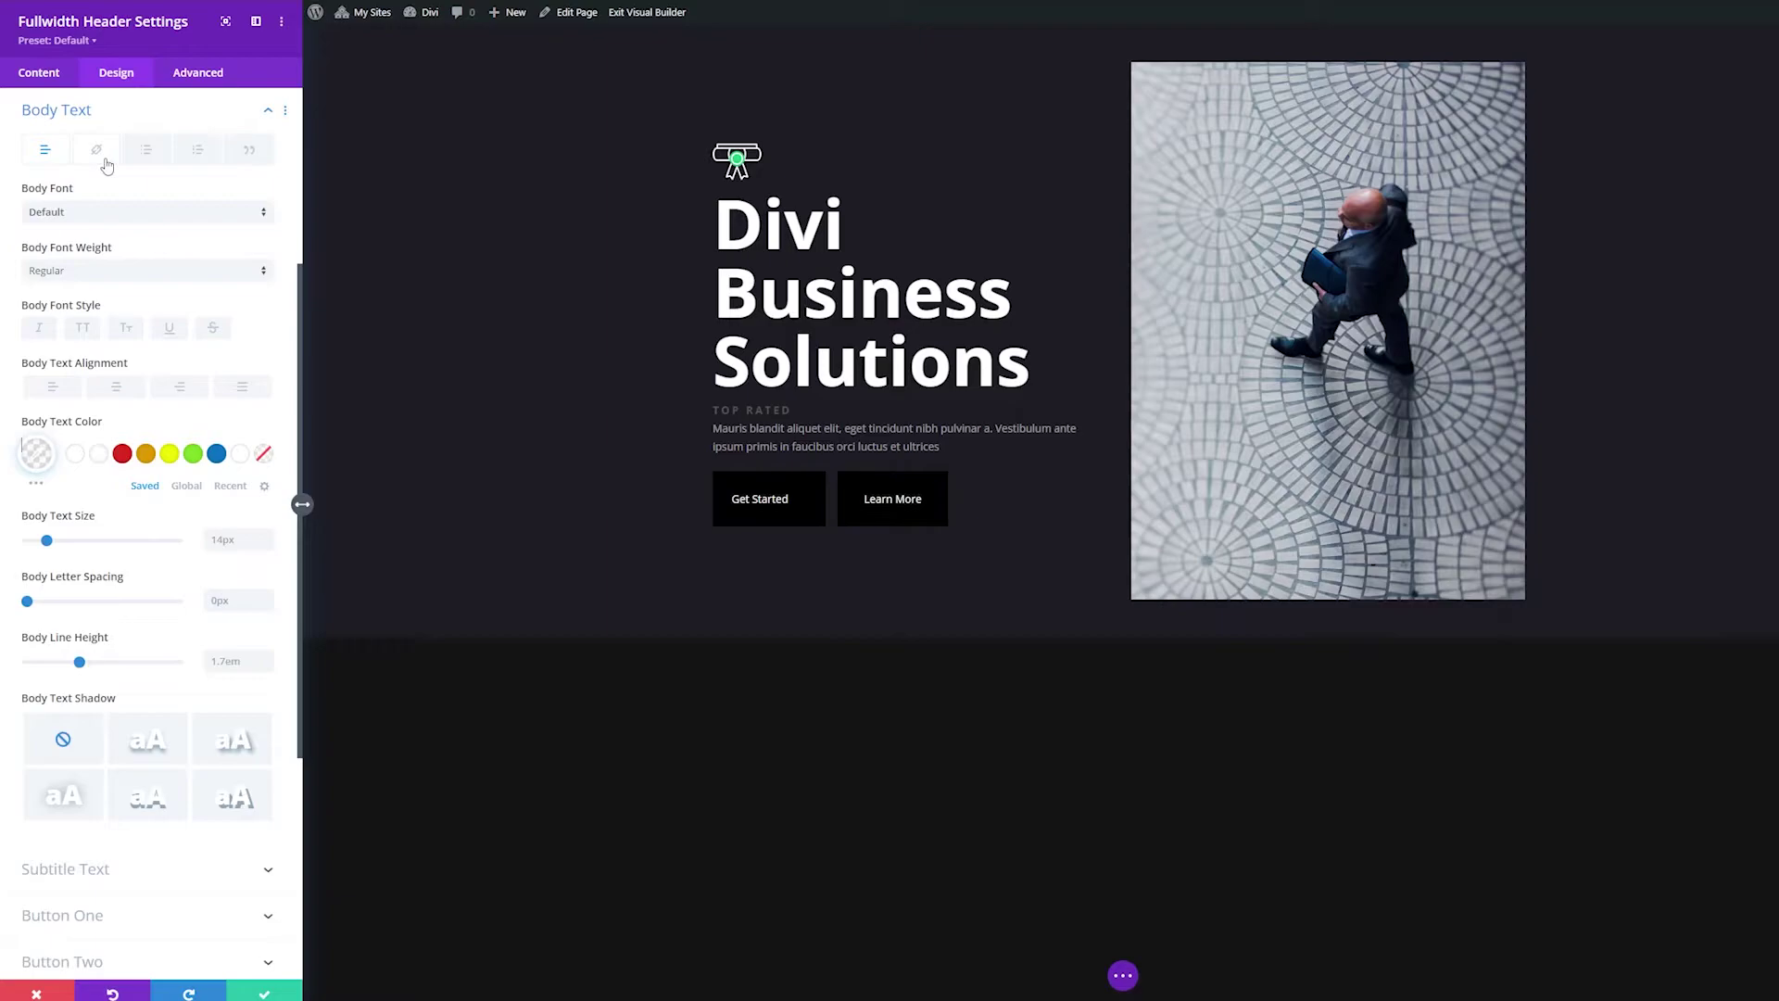
left_click(96, 151)
left_click(144, 158)
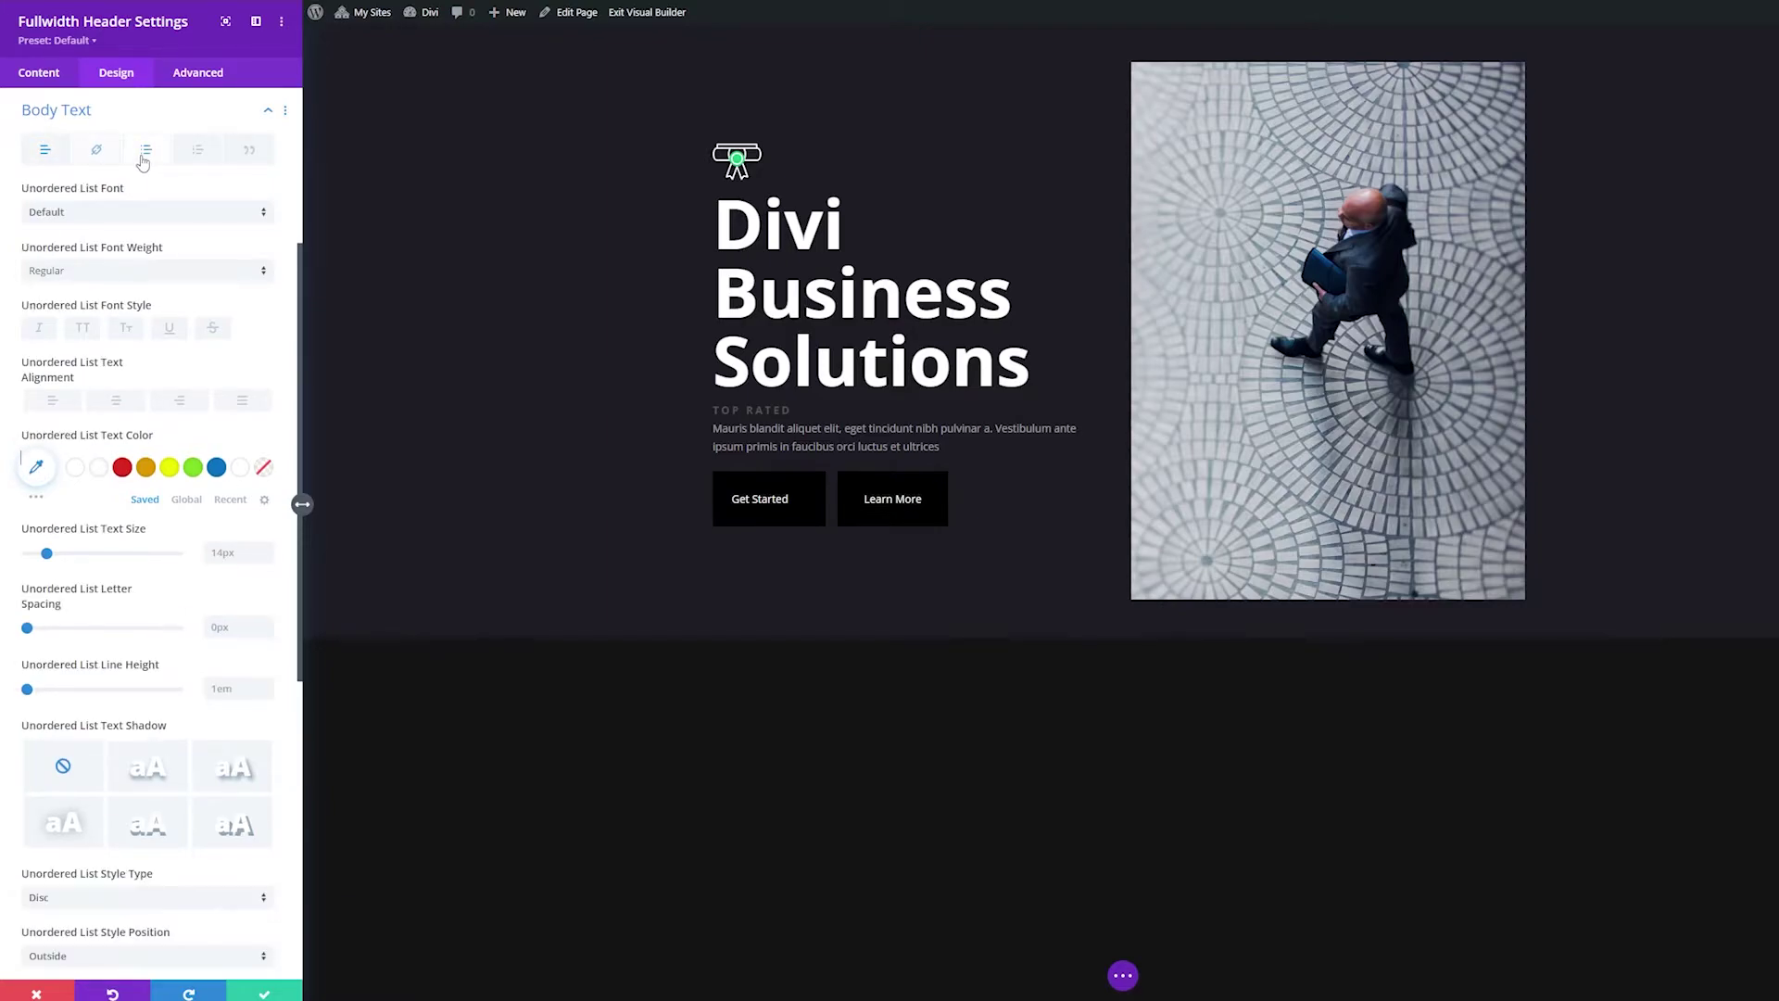
left_click(197, 152)
left_click(242, 153)
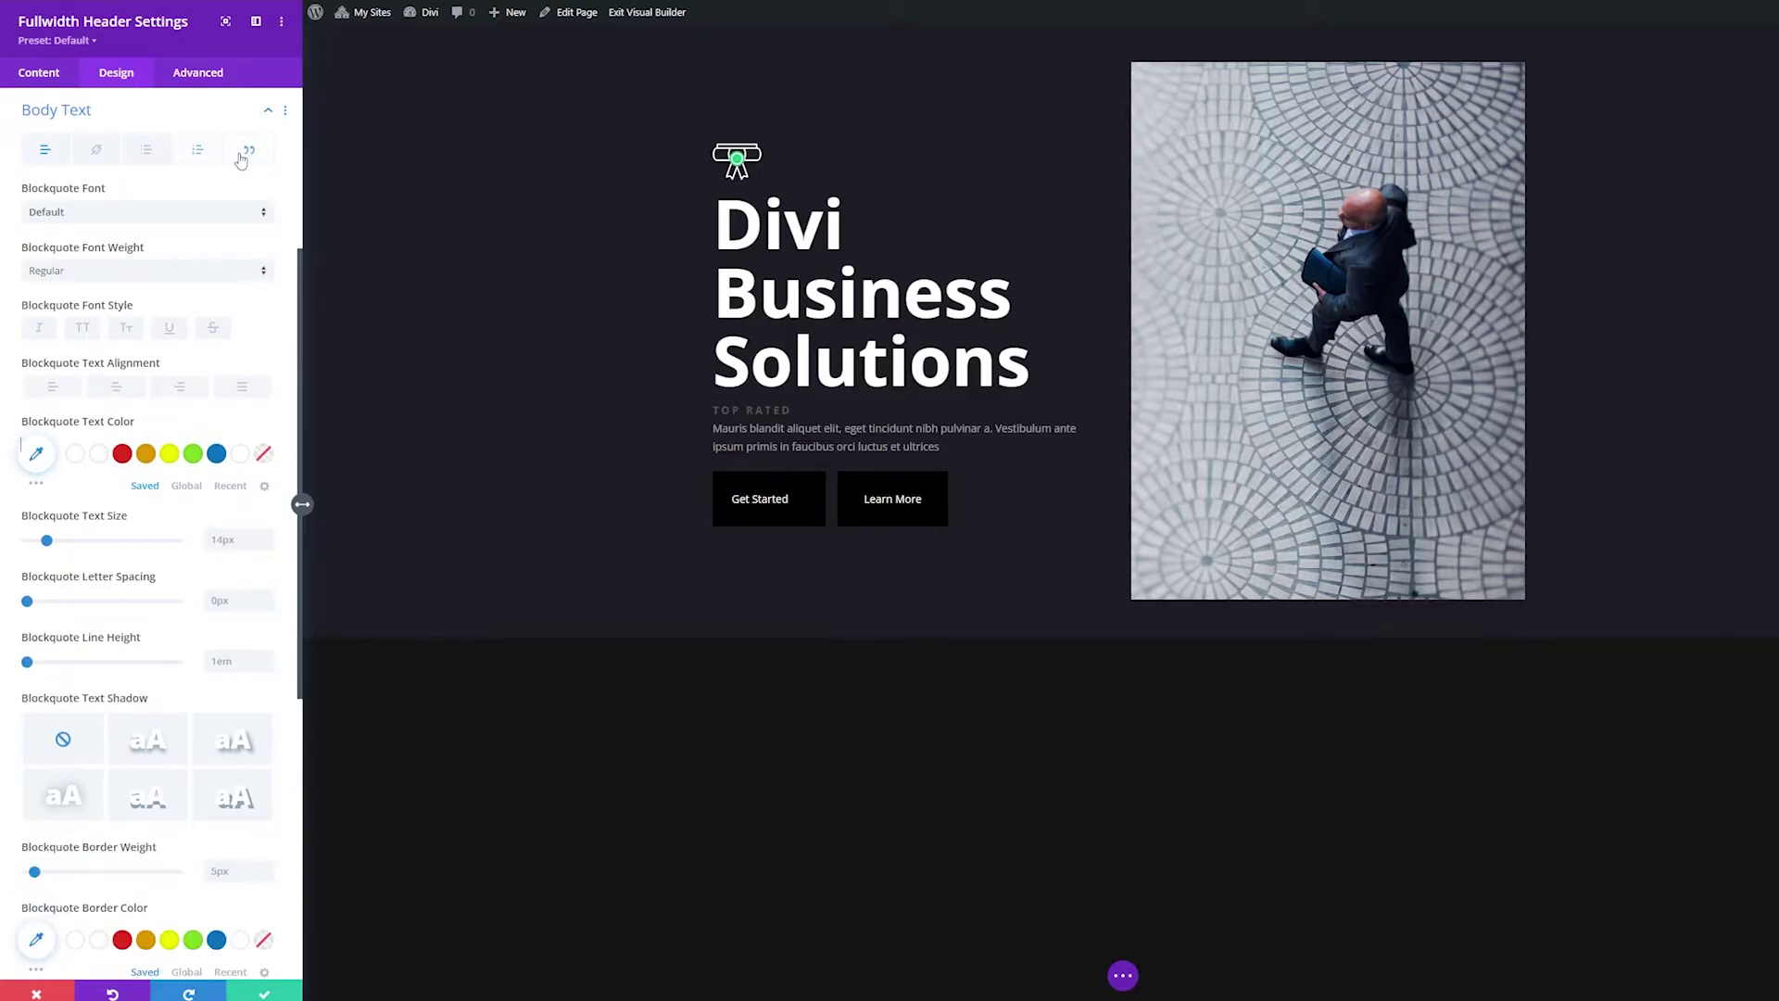
left_click(45, 154)
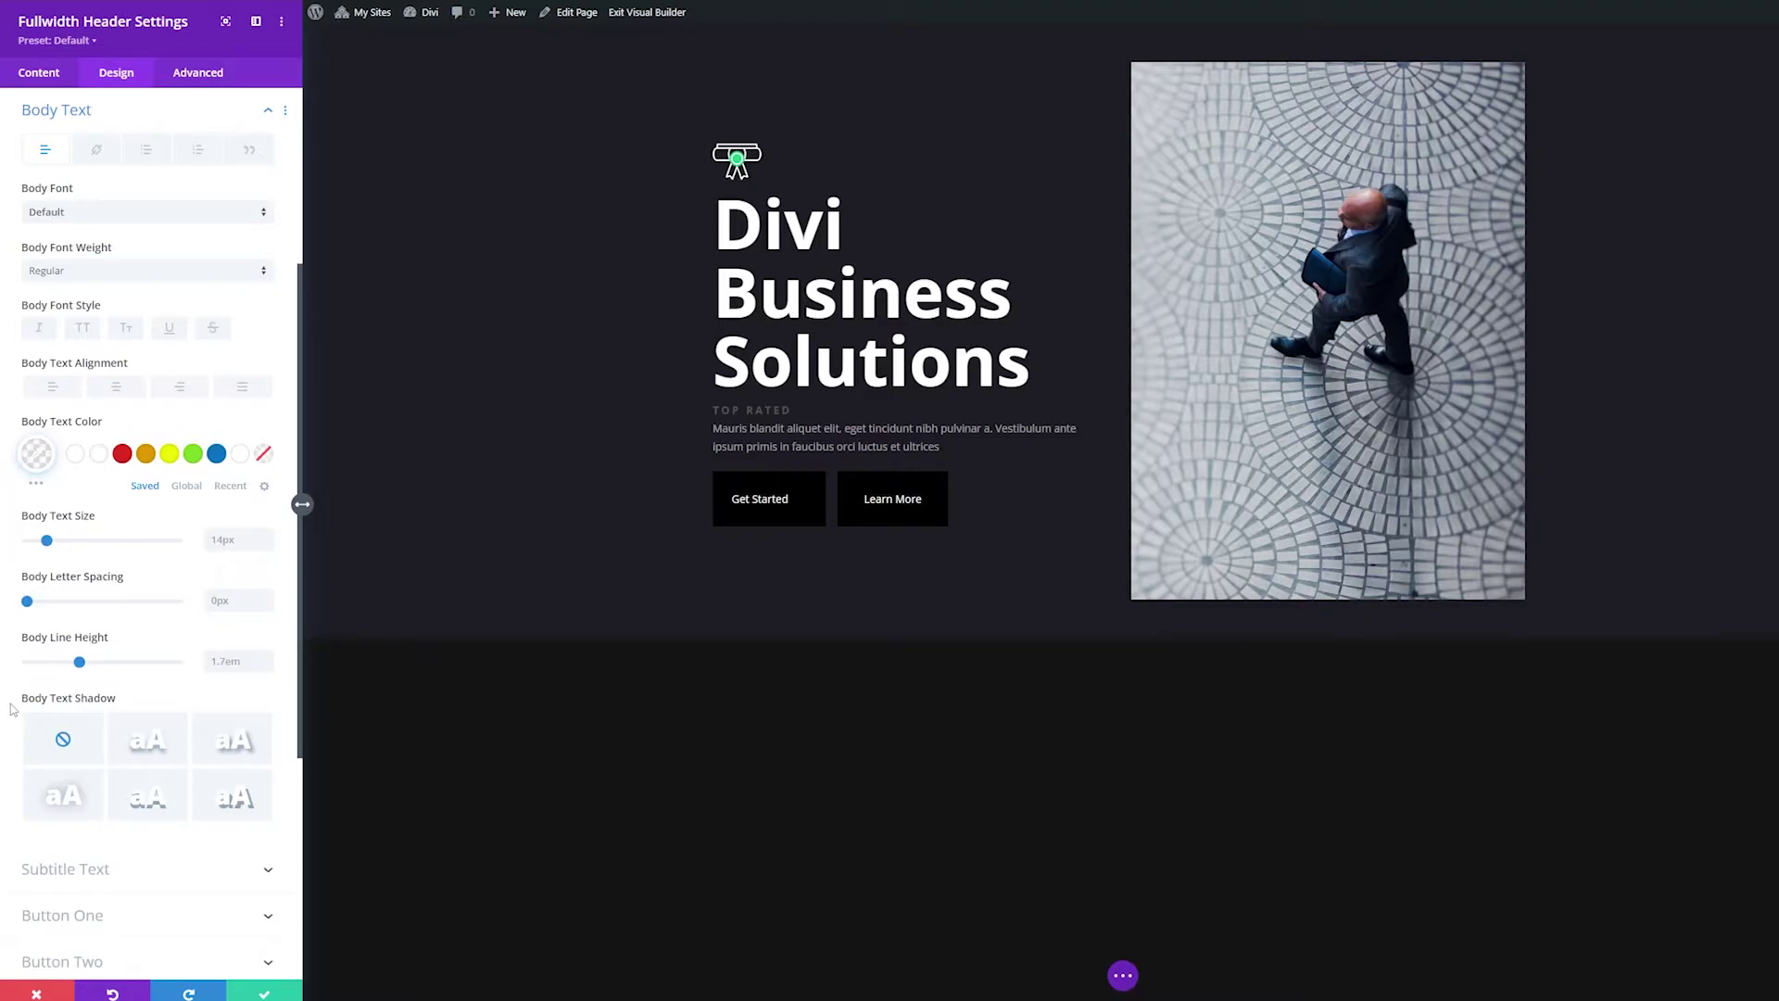
Step: Test the body text Letter Spacing and Line Height sliders, ending at 0px and 1.7em
scroll(279, 746, "down", 3)
scroll(279, 746, "down", 3)
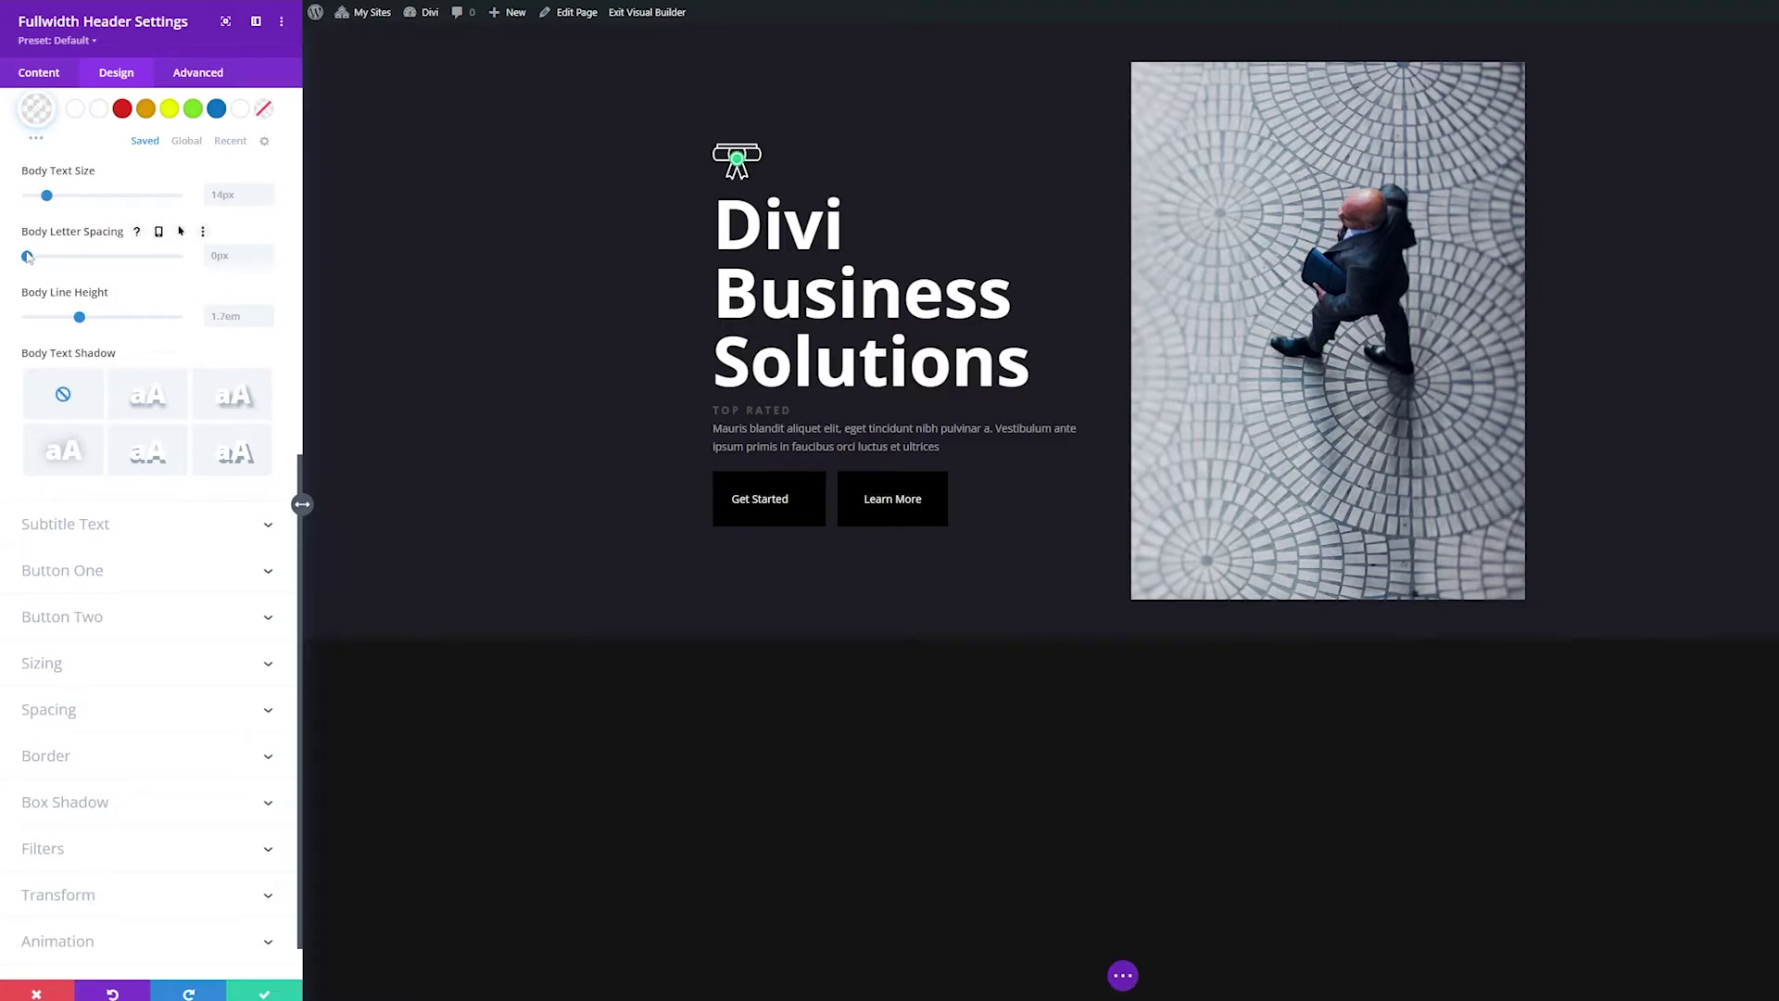
mouse_move(27, 257)
left_mouse_down()
mouse_move(54, 259)
mouse_move(17, 256)
left_mouse_up()
mouse_move(79, 320)
left_mouse_down()
mouse_move(147, 319)
mouse_move(78, 318)
left_mouse_up()
Step: Enable custom styles for Button Two and Button One
left_click(26, 573)
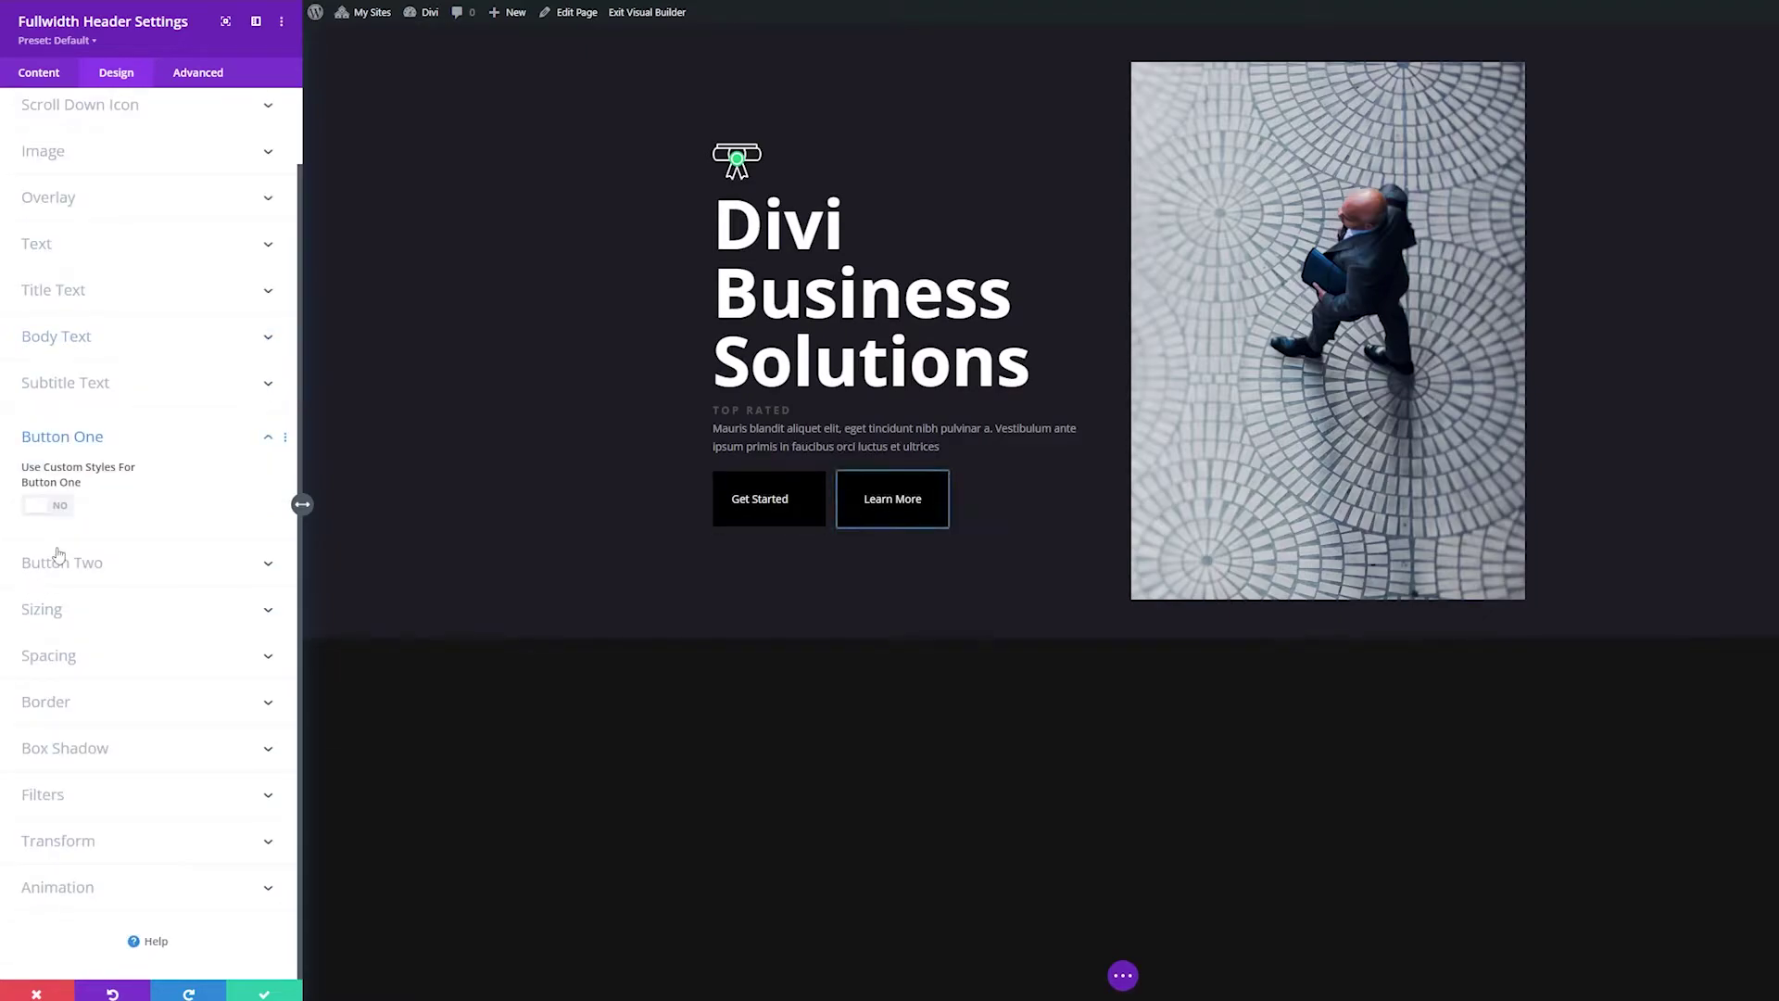
left_click(59, 561)
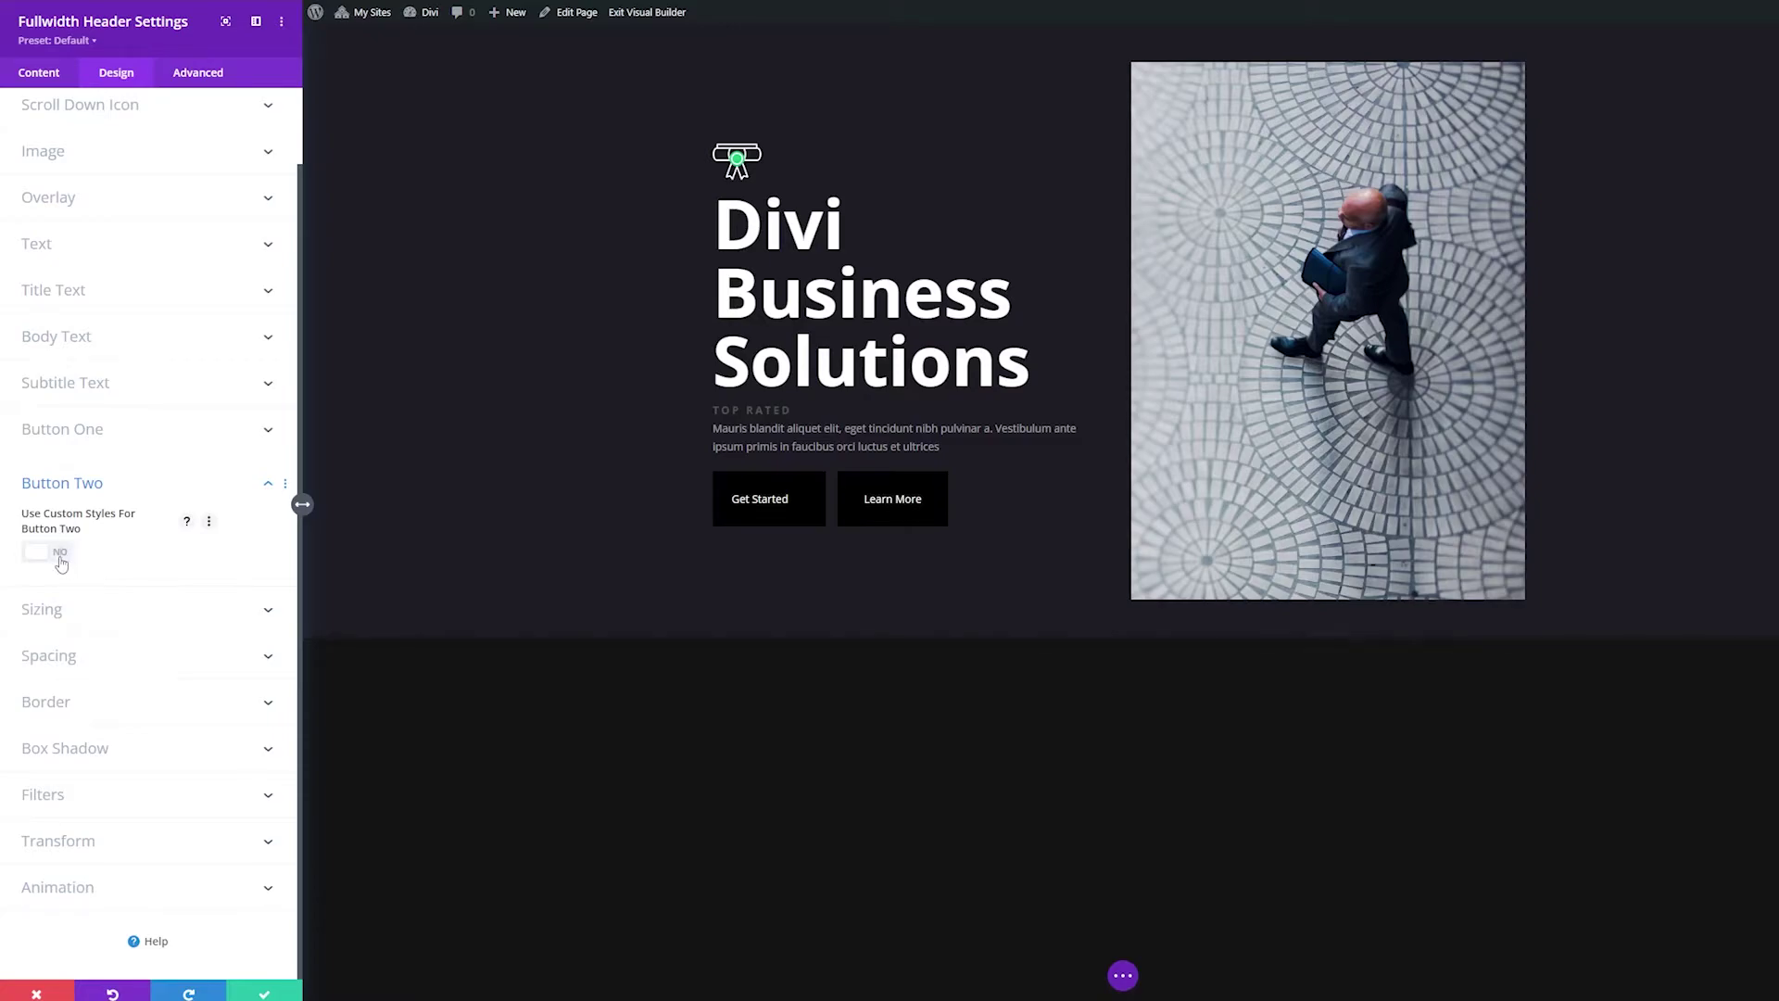
left_click(61, 556)
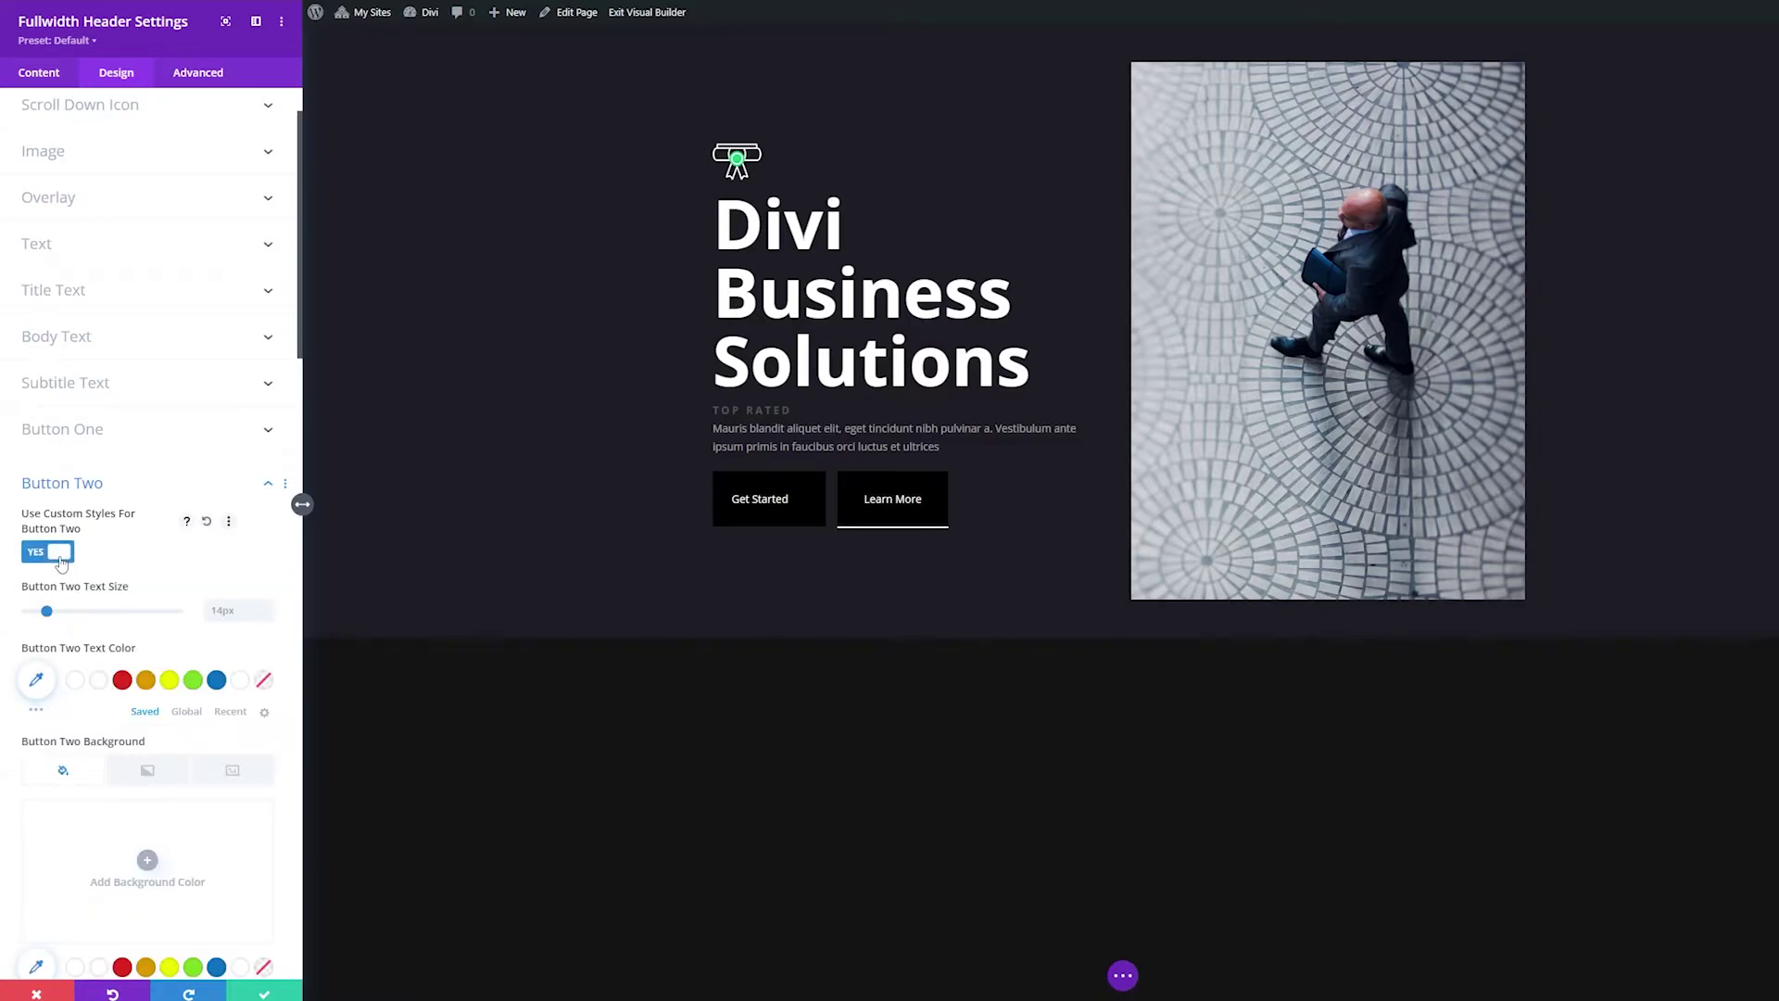
left_click(117, 443)
left_click(62, 507)
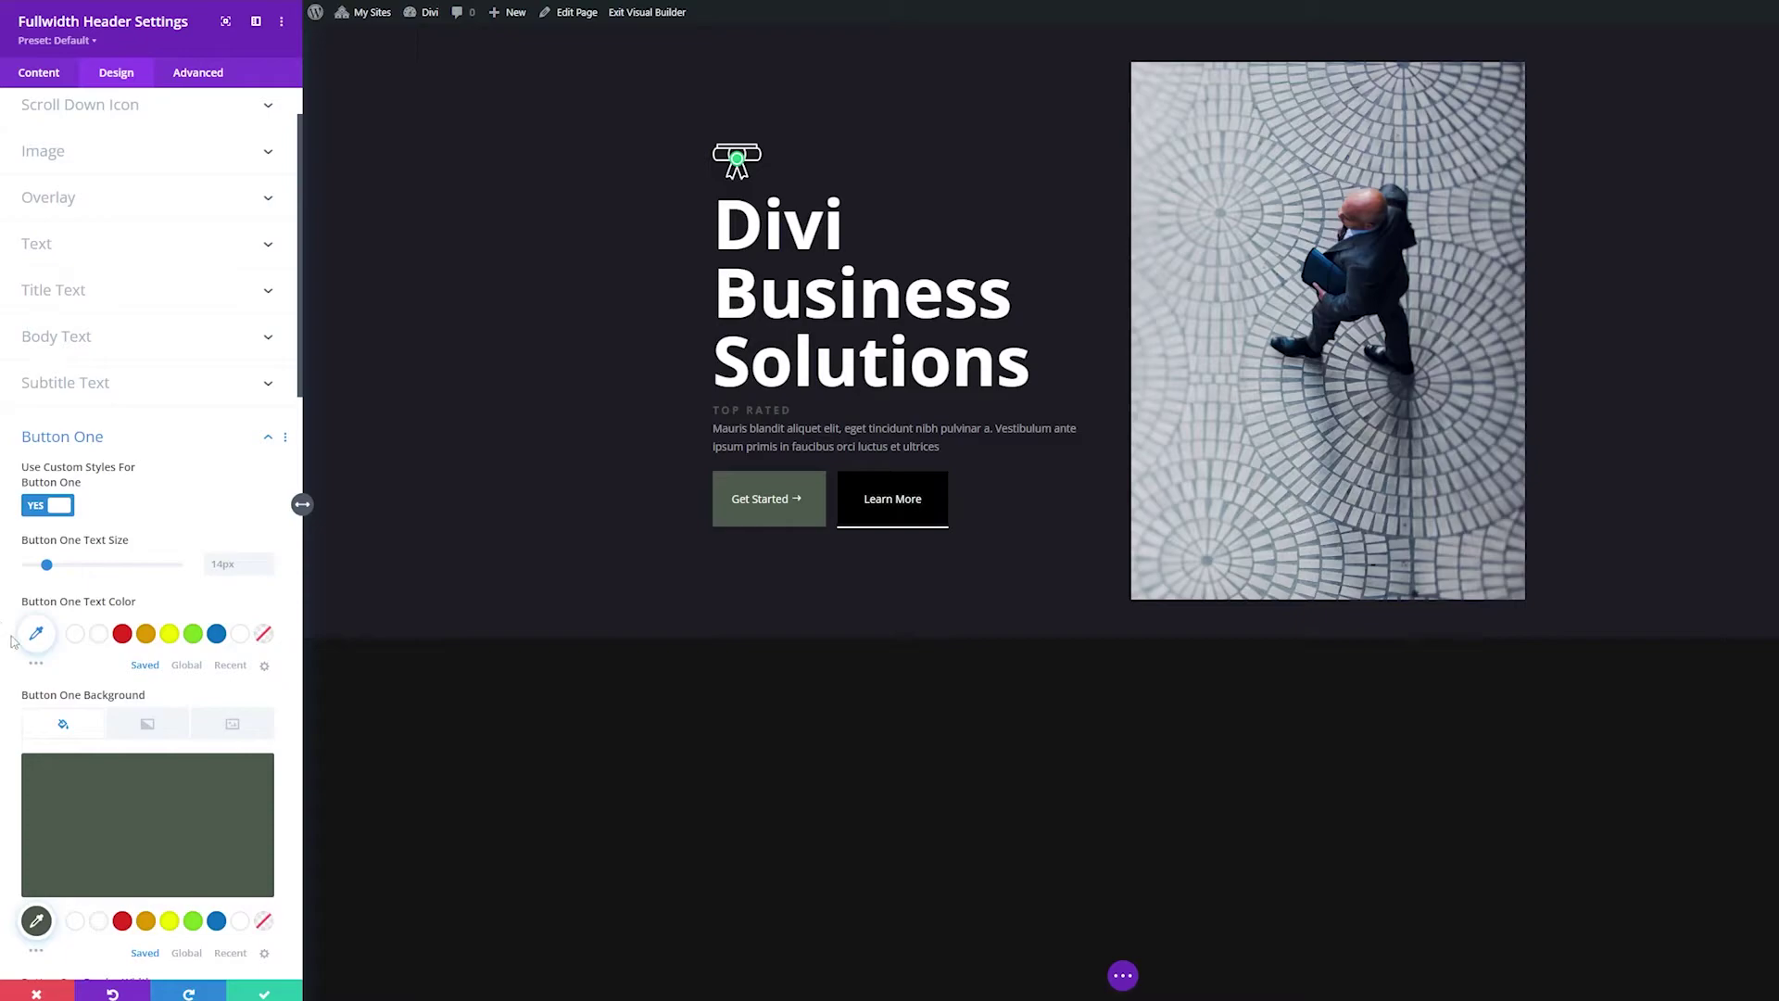
Step: Give the Get Started button a blue box shadow offset 10px right and down with 0px blur
scroll(11, 641, "down", 3)
scroll(12, 641, "down", 7)
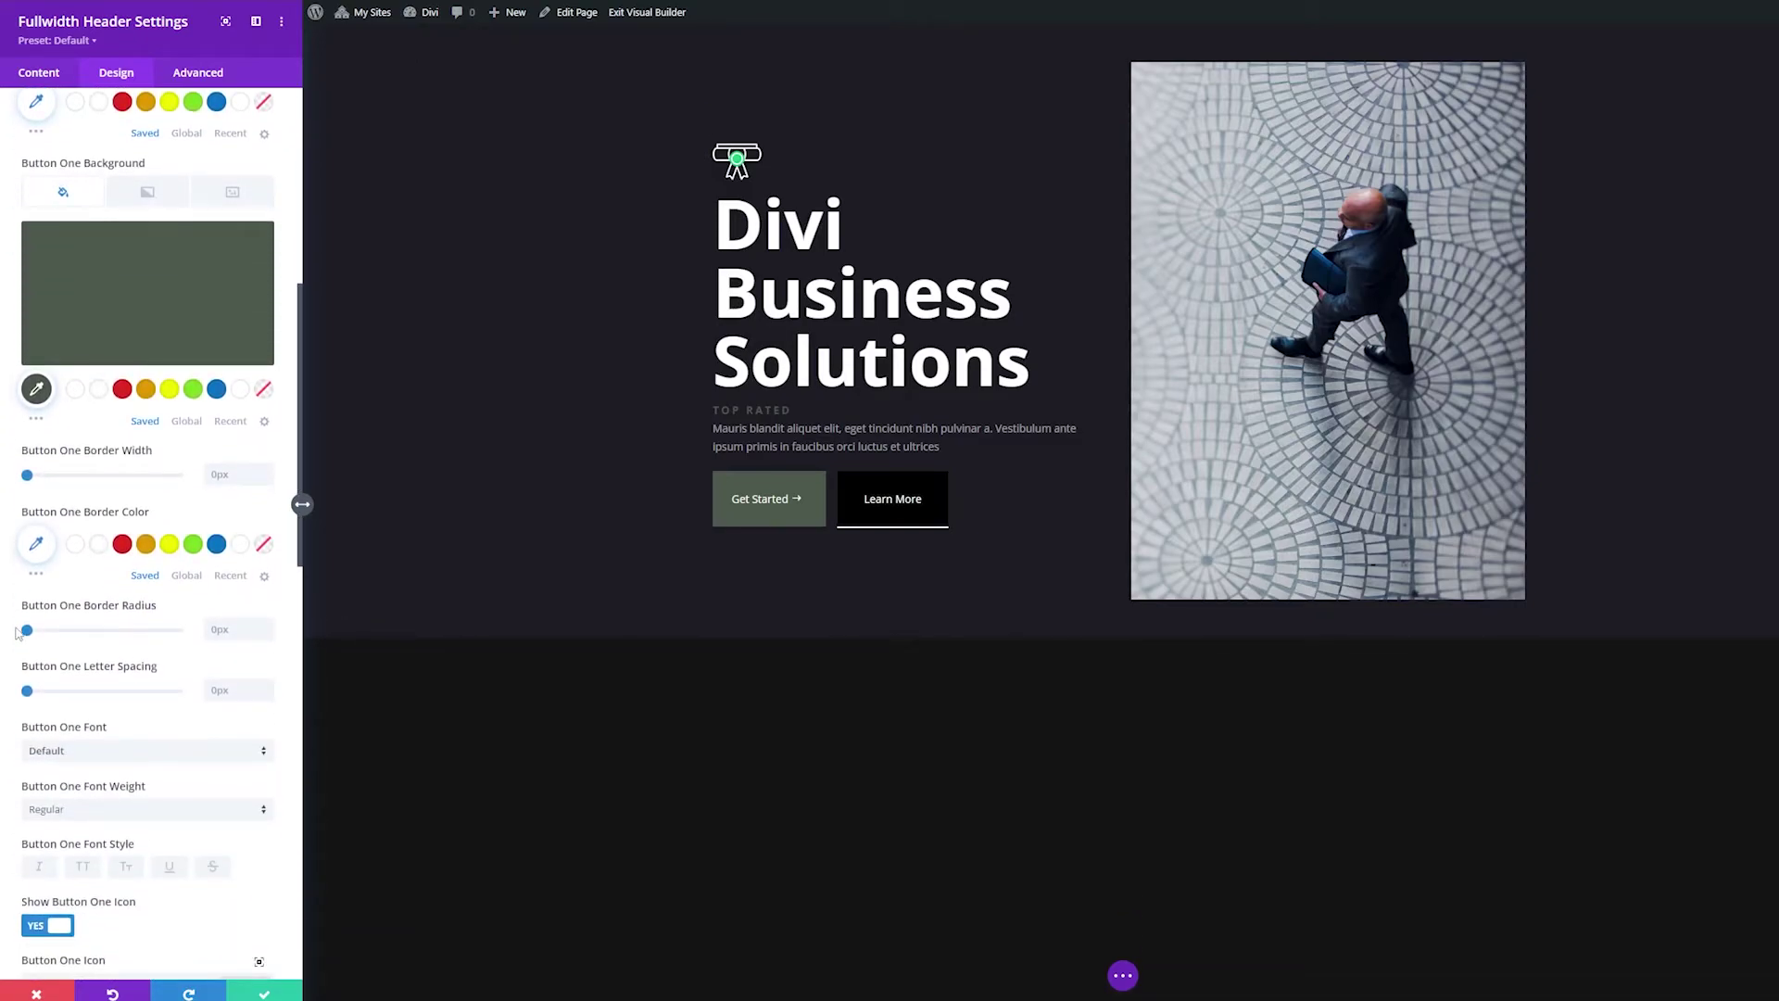
scroll(13, 598, "down", 3)
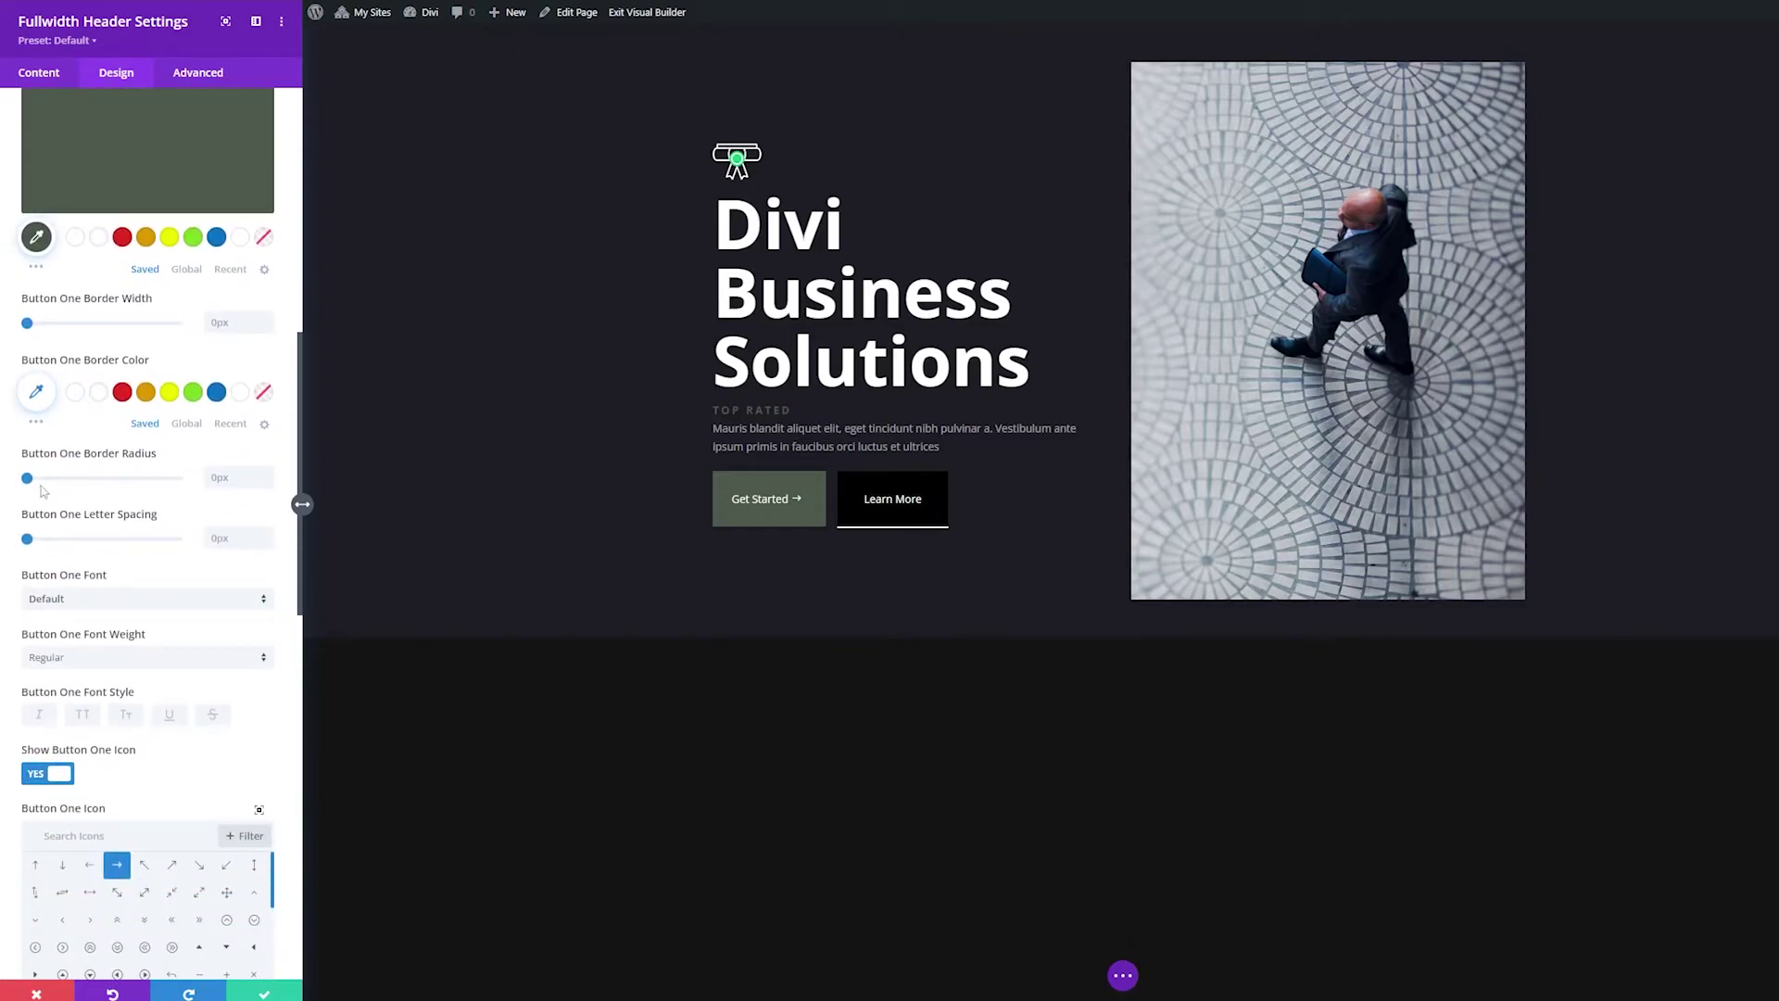
scroll(17, 533, "down", 3)
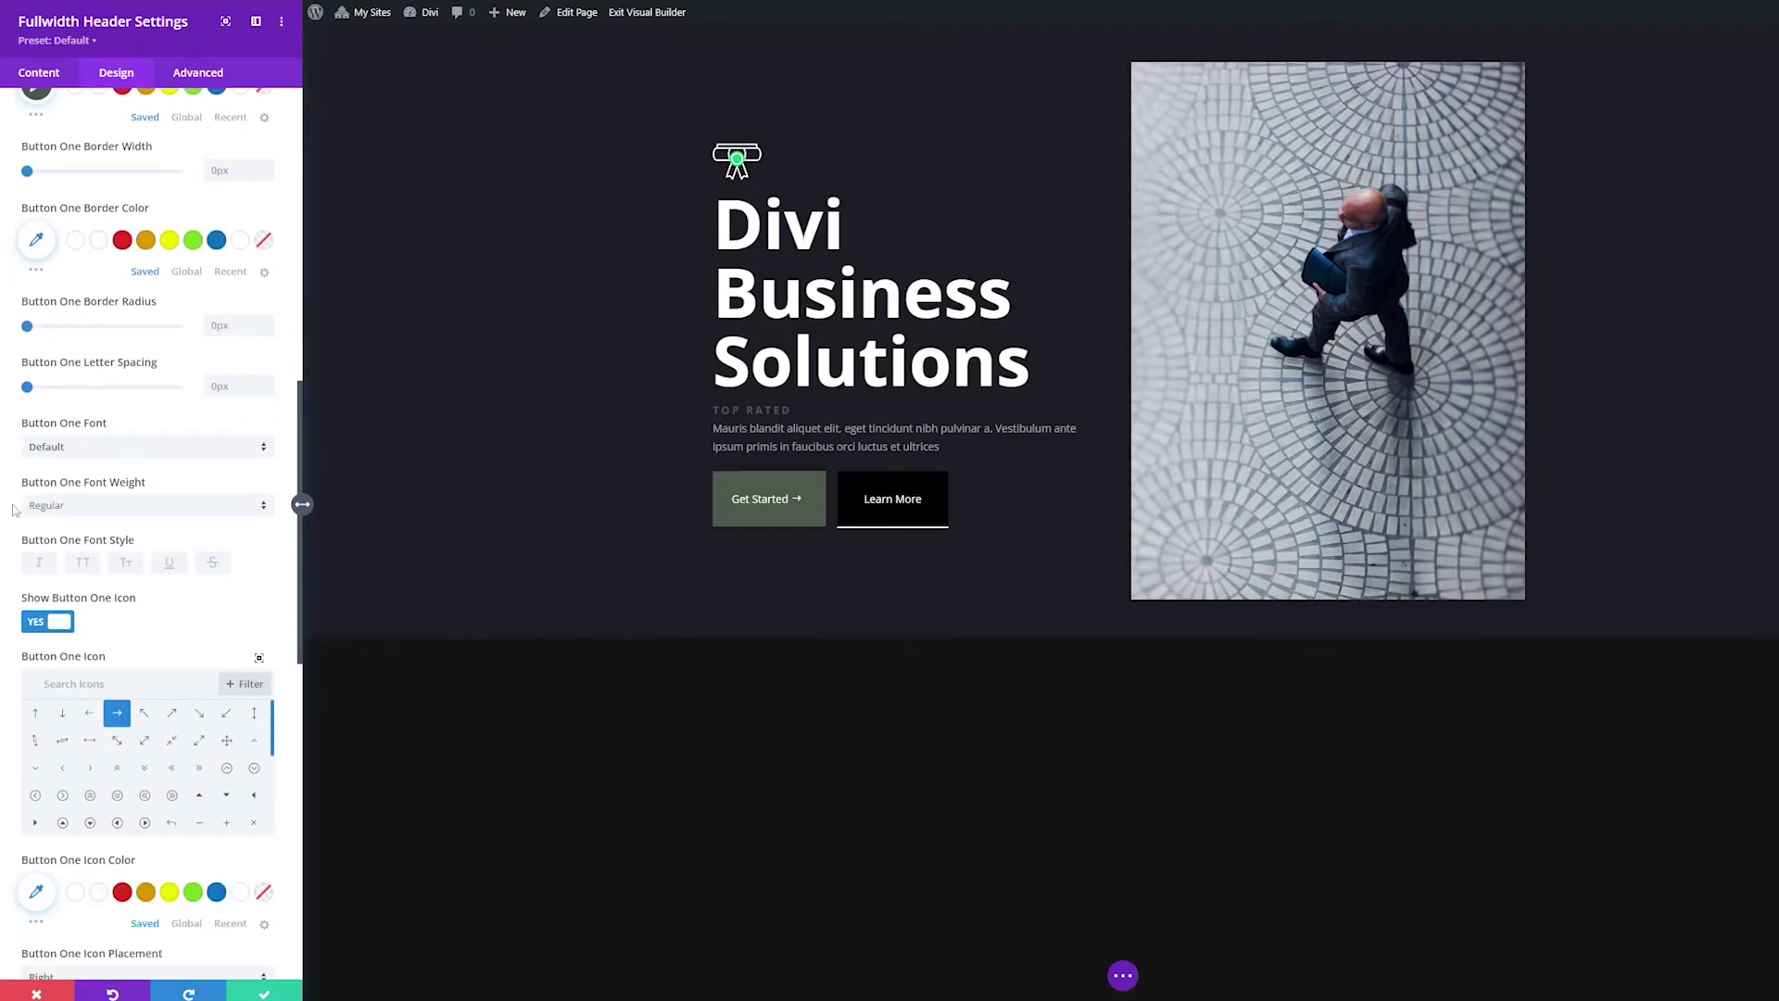
scroll(3, 613, "down", 9)
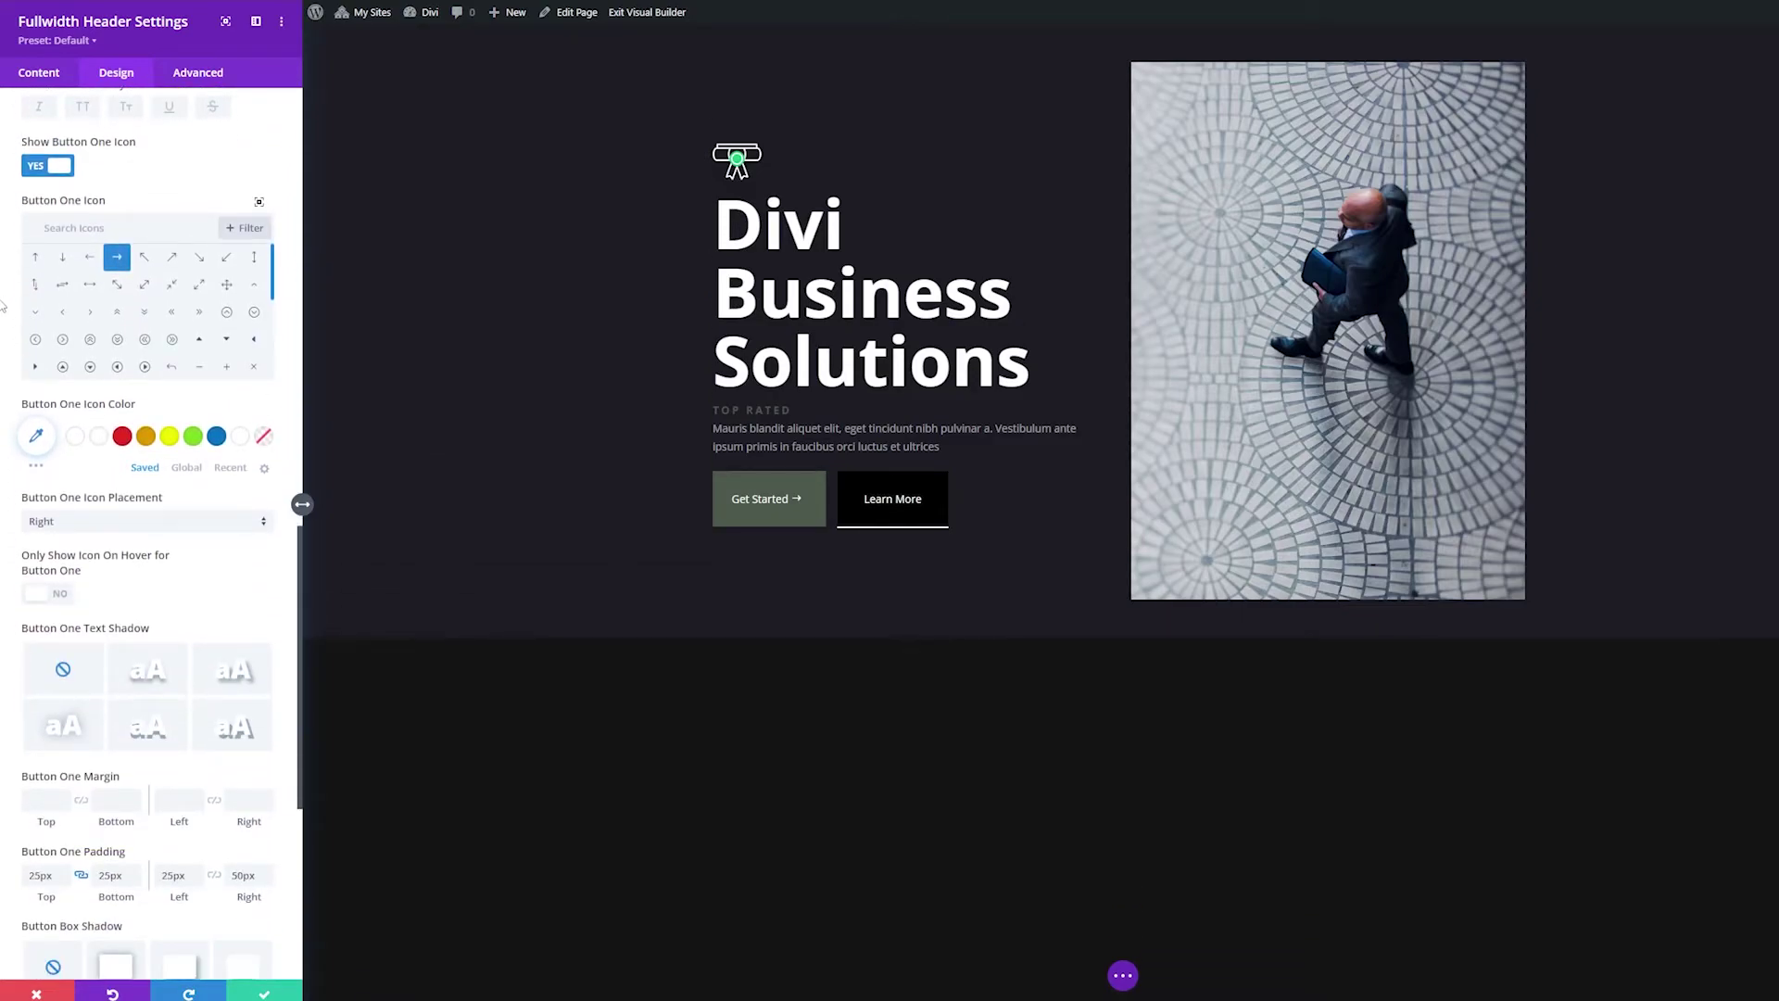
scroll(4, 533, "down", 6)
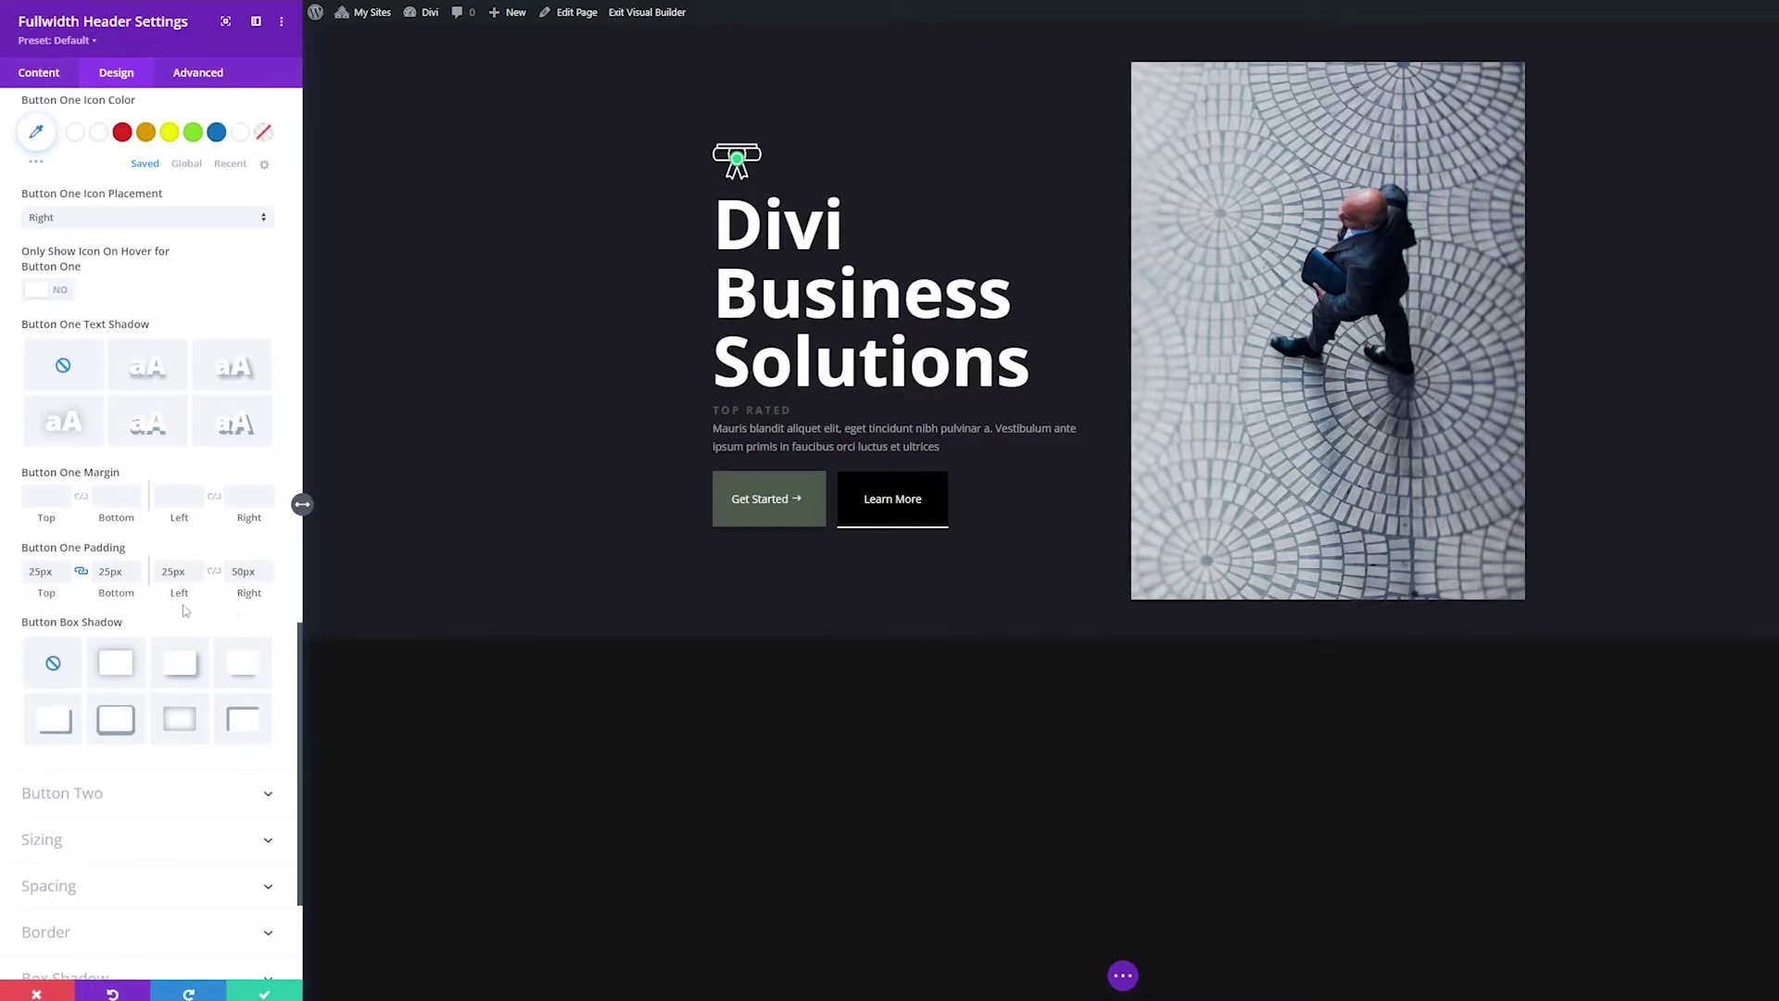
scroll(4, 634, "down", 5)
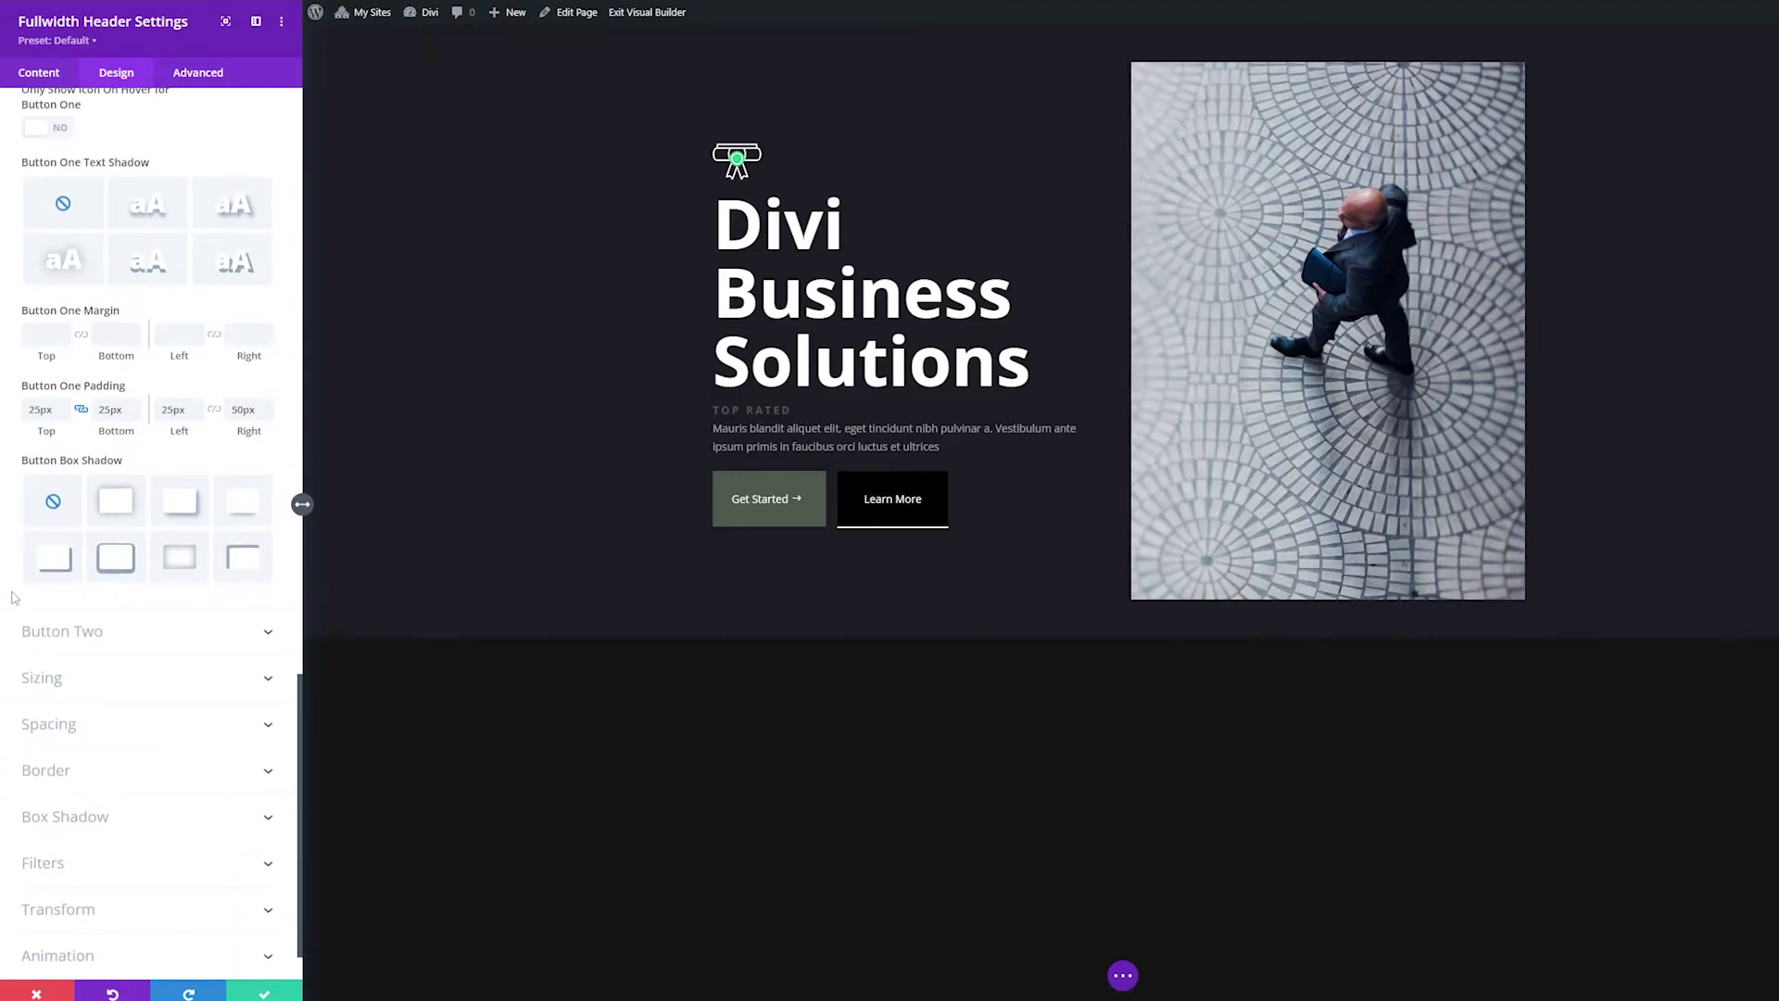
left_click(115, 490)
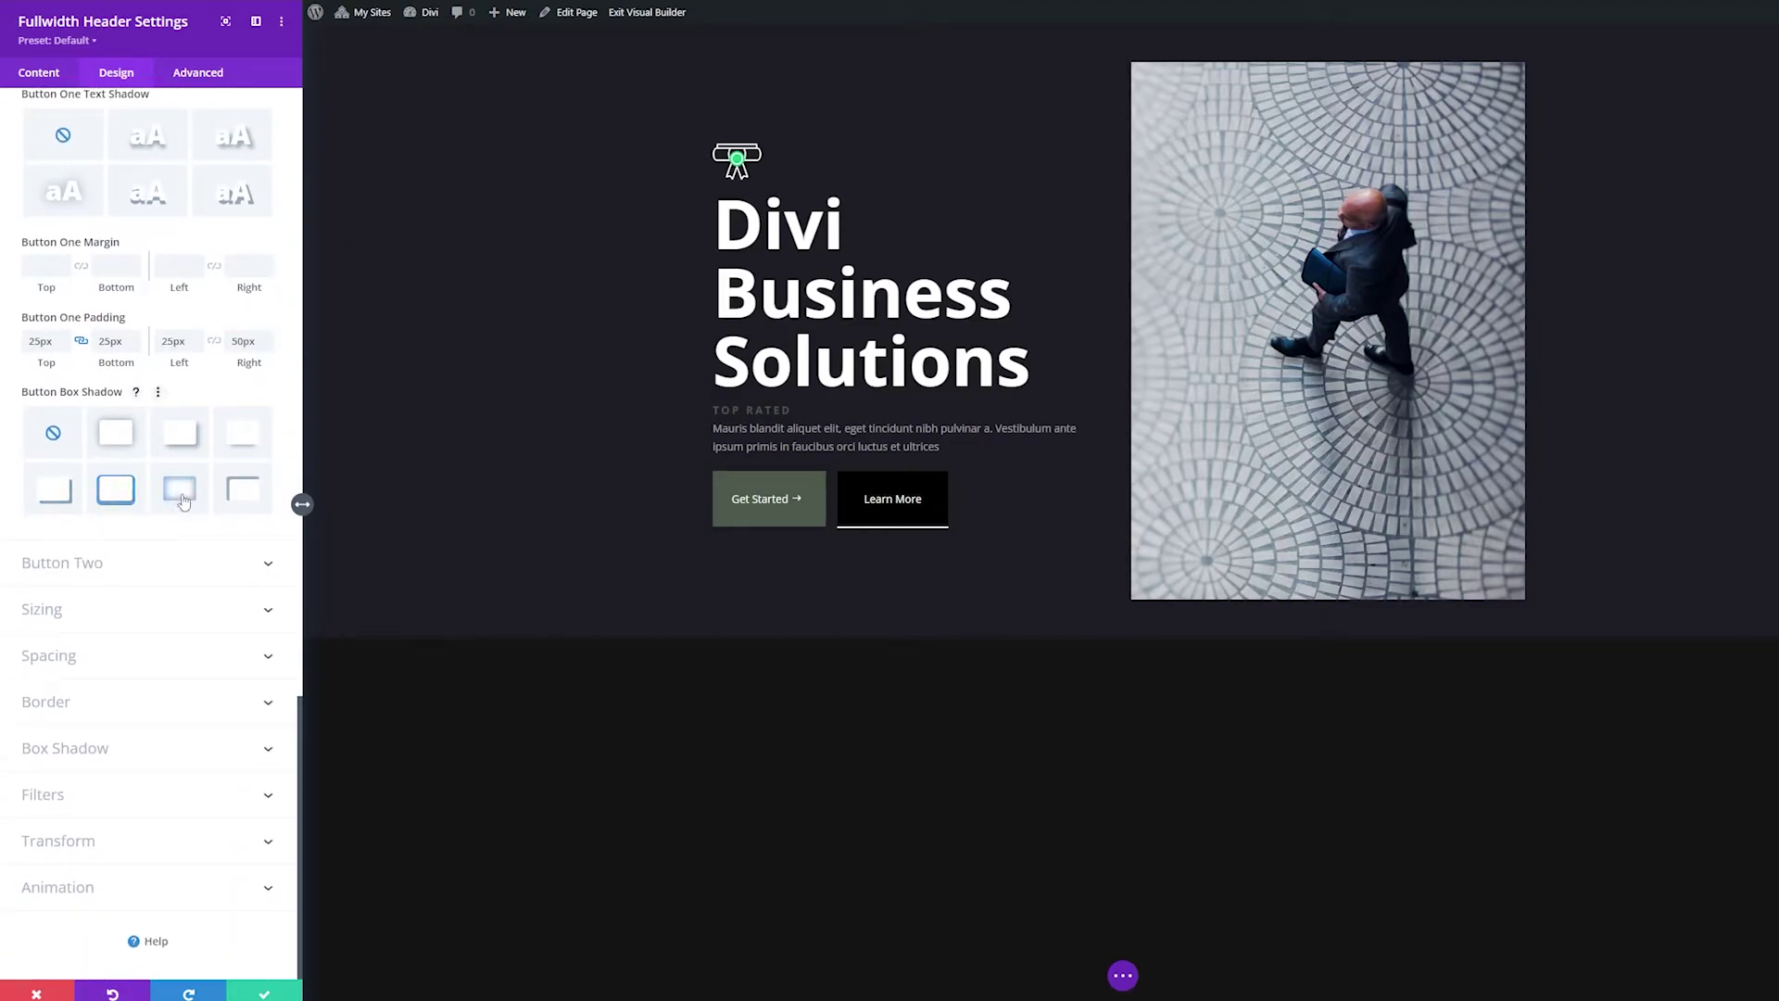
left_click(75, 502)
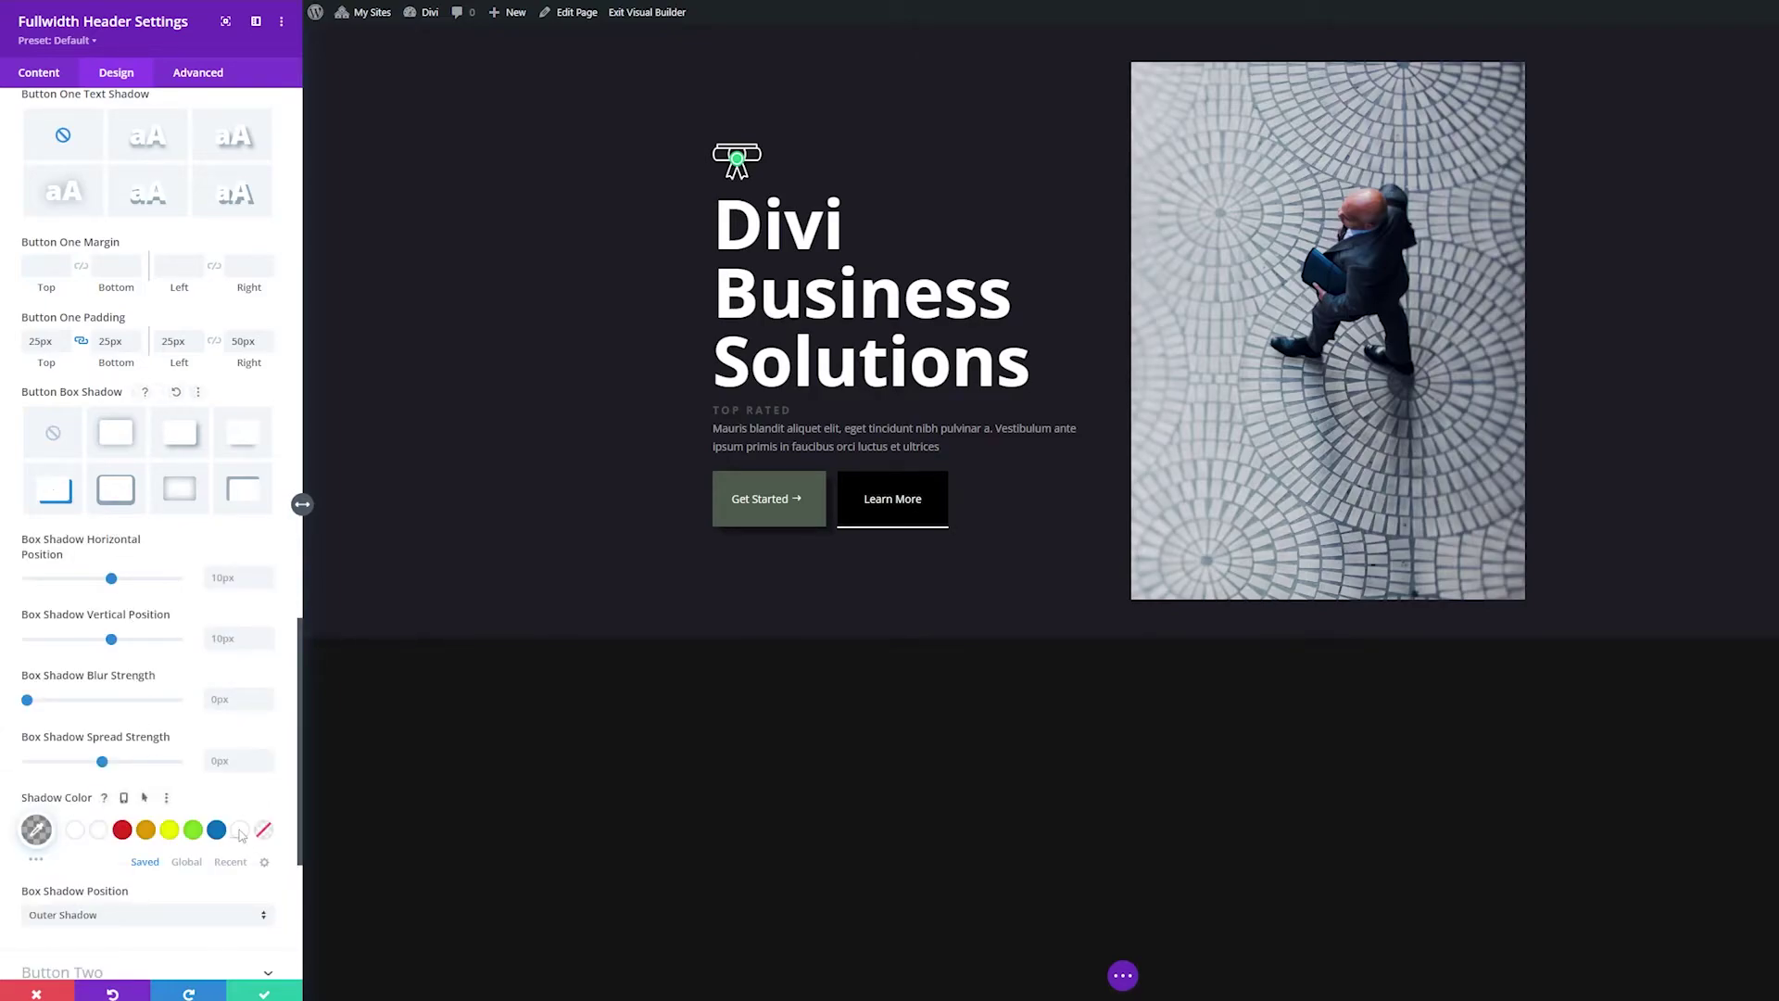
left_click(216, 830)
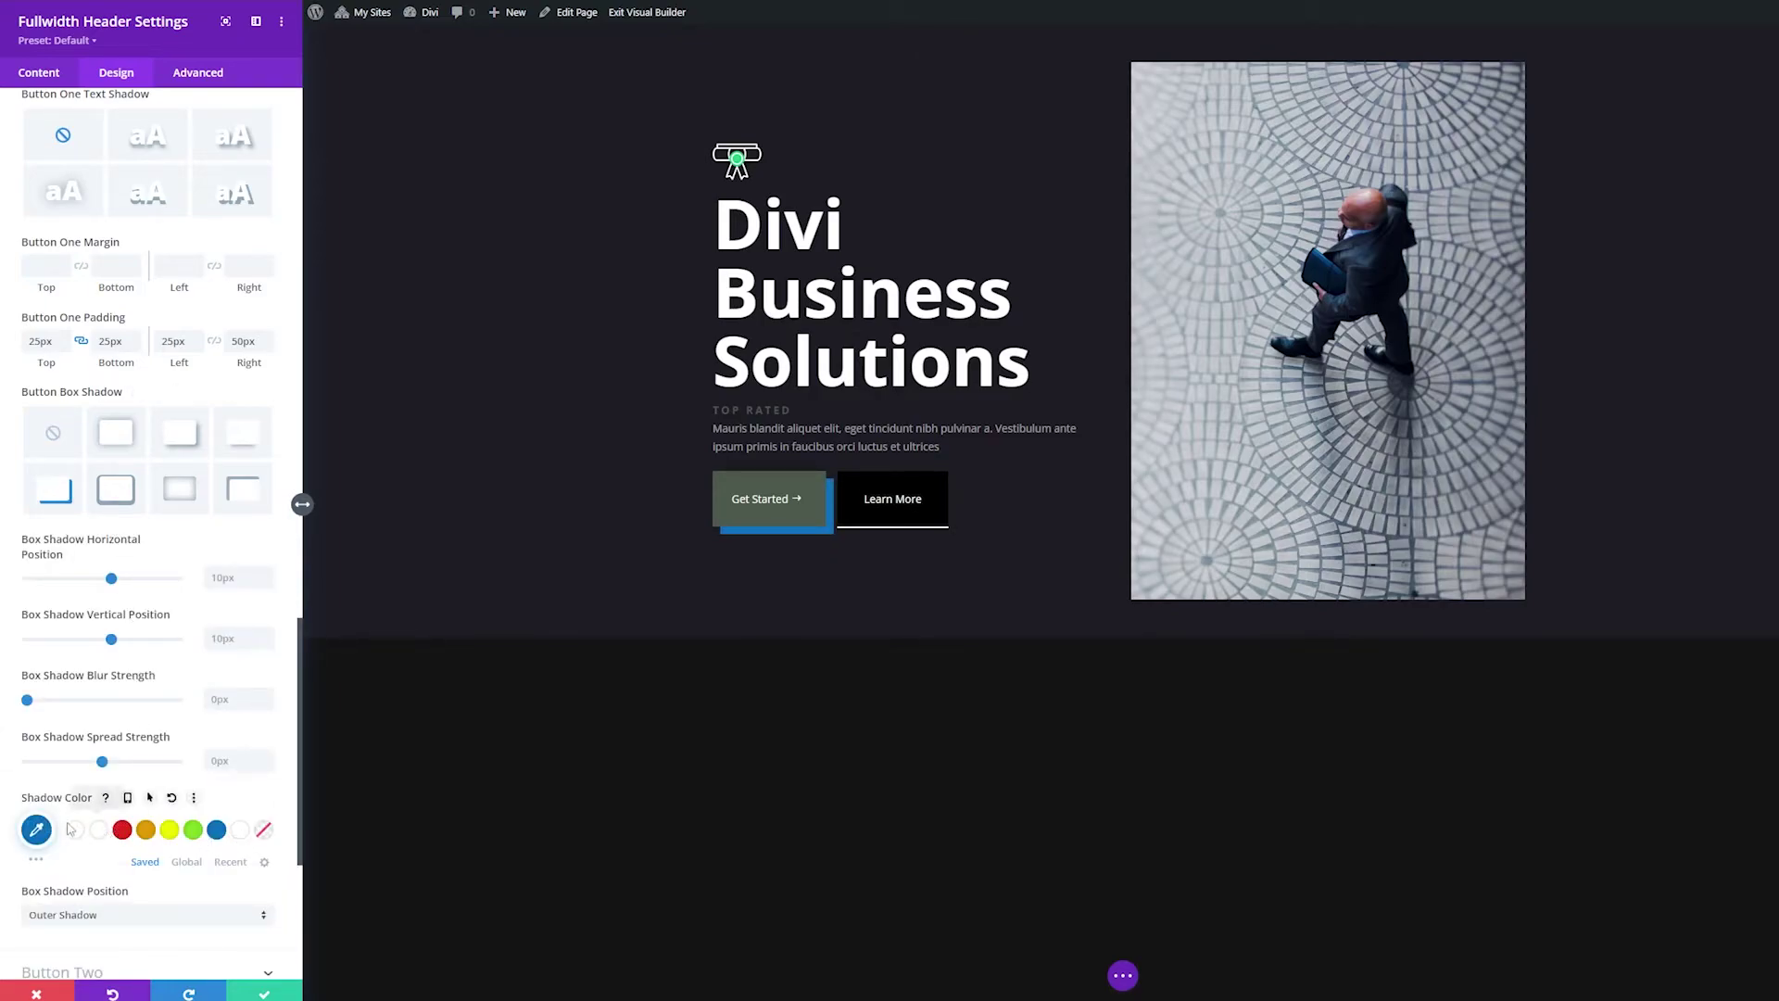
Step: Set the Get Started button's box shadow to None, then expand Sizing, Spacing, Border and Box Shadow
left_click(262, 828)
left_click(53, 433)
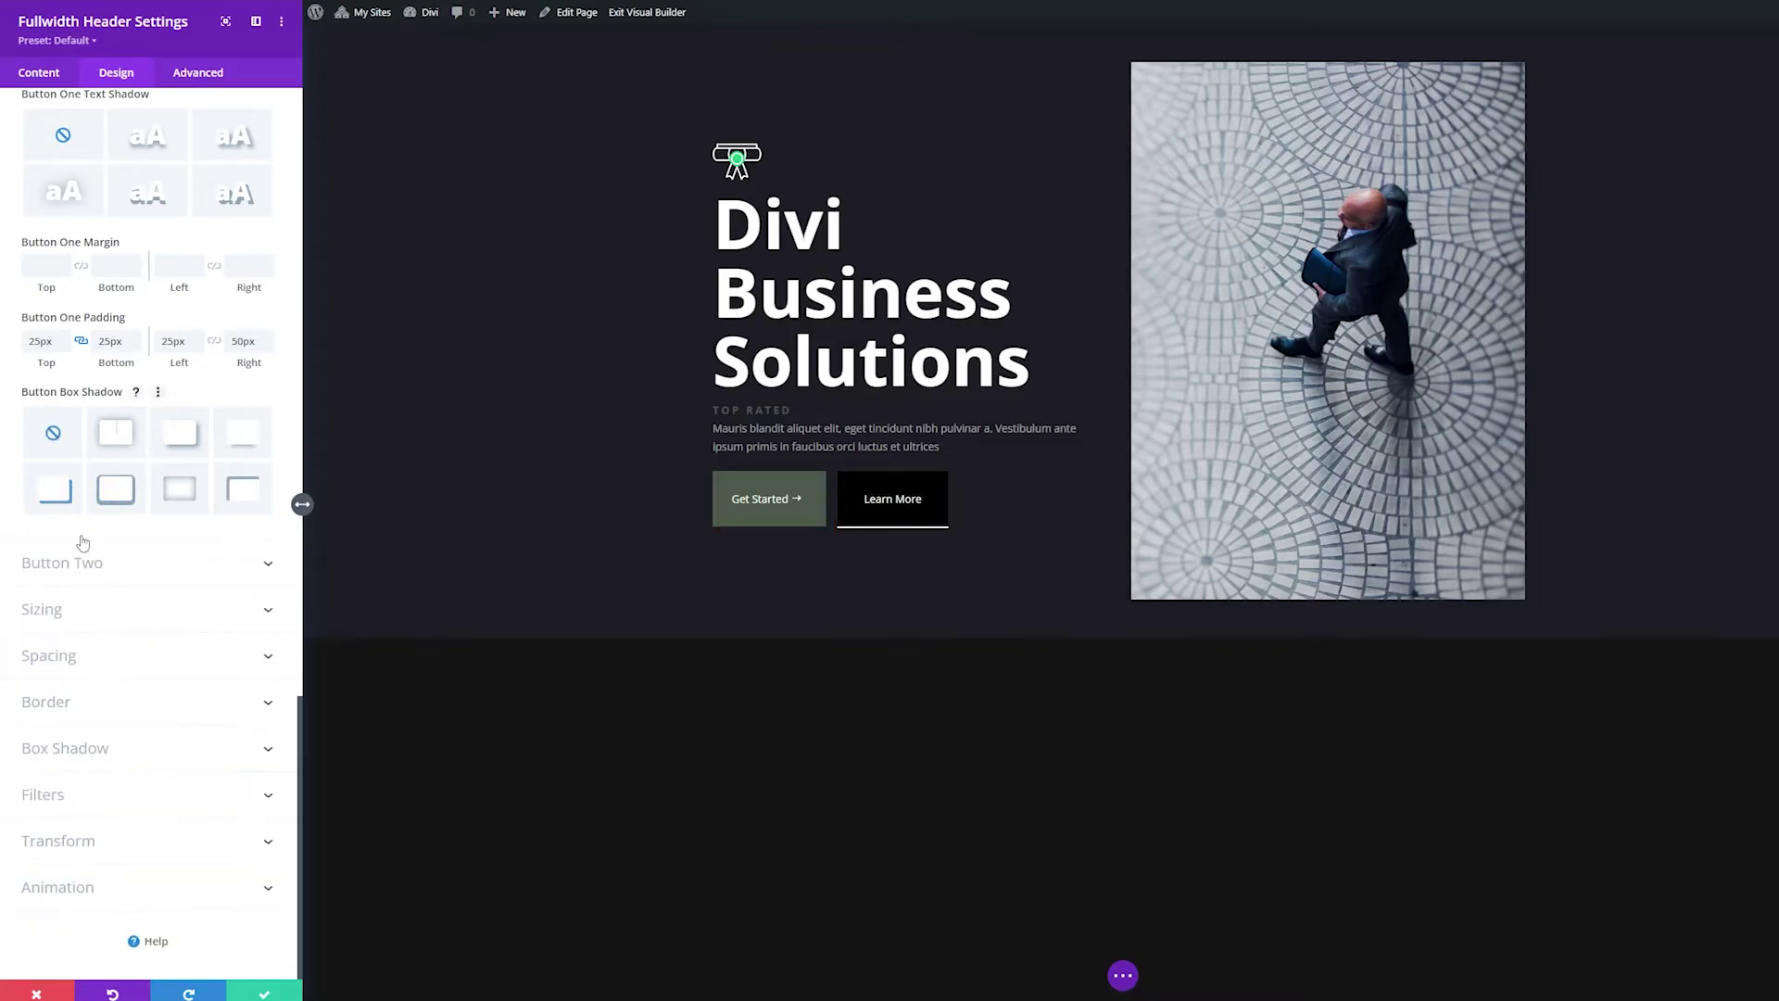
left_click(85, 614)
left_click(74, 660)
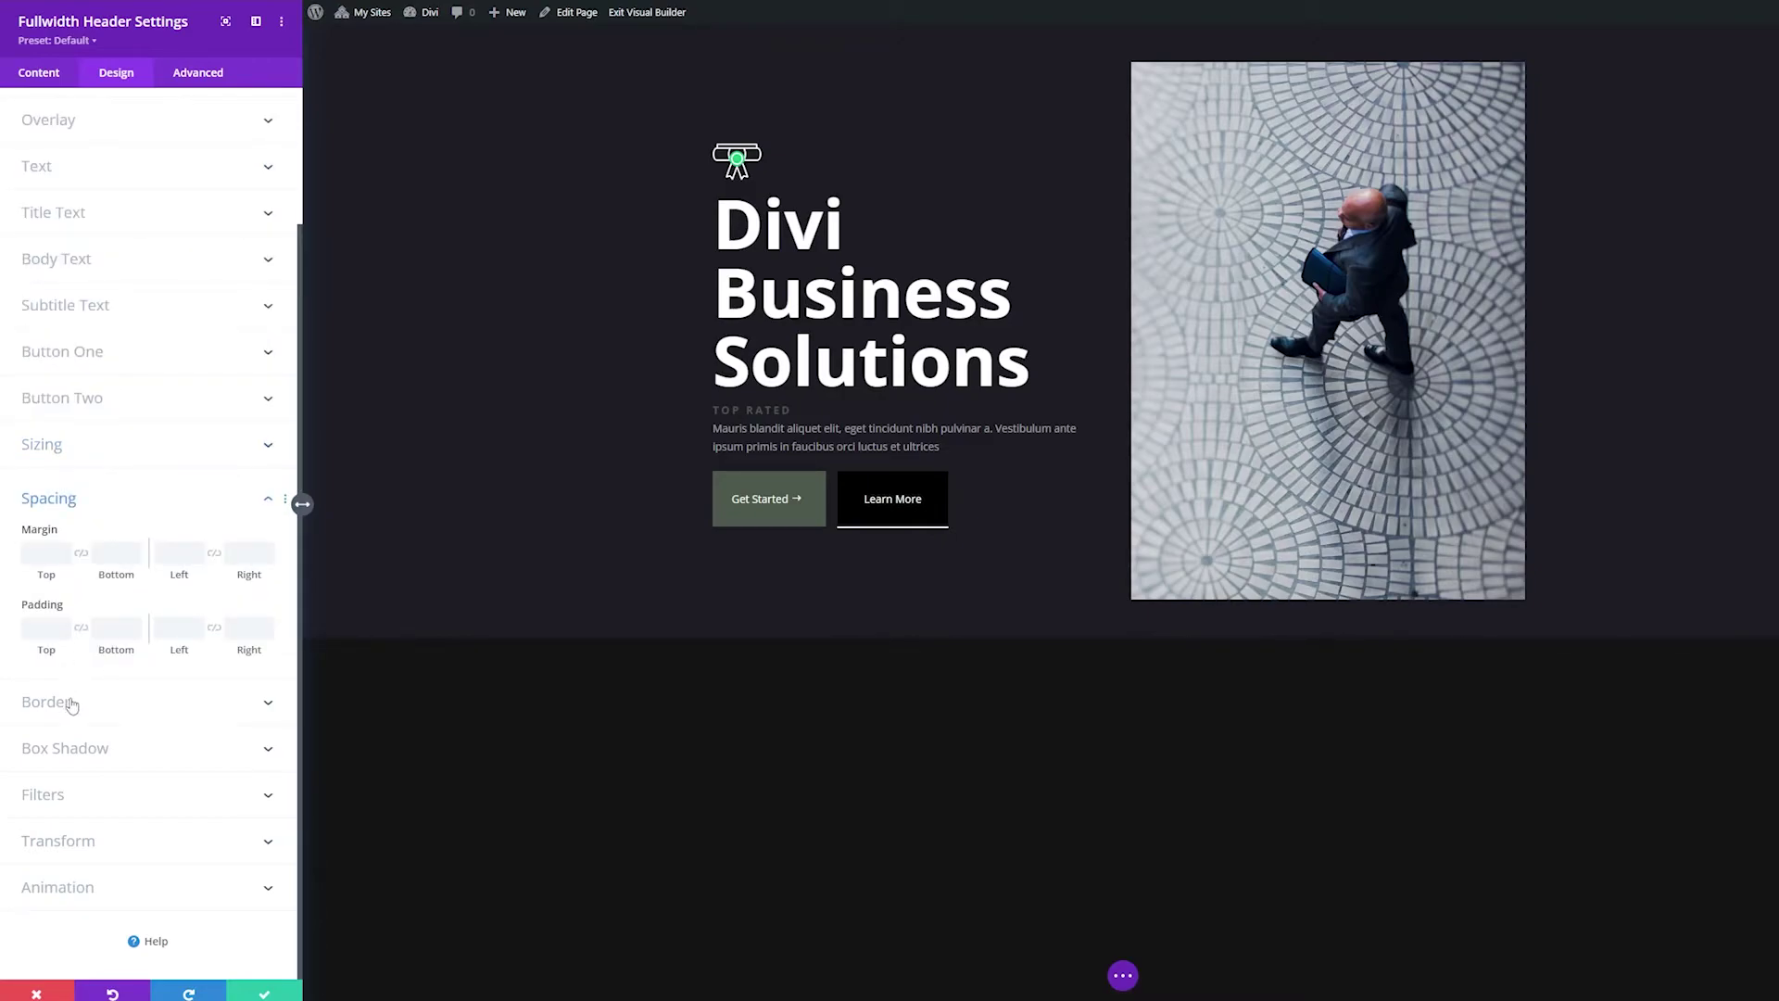
left_click(72, 706)
left_click(79, 746)
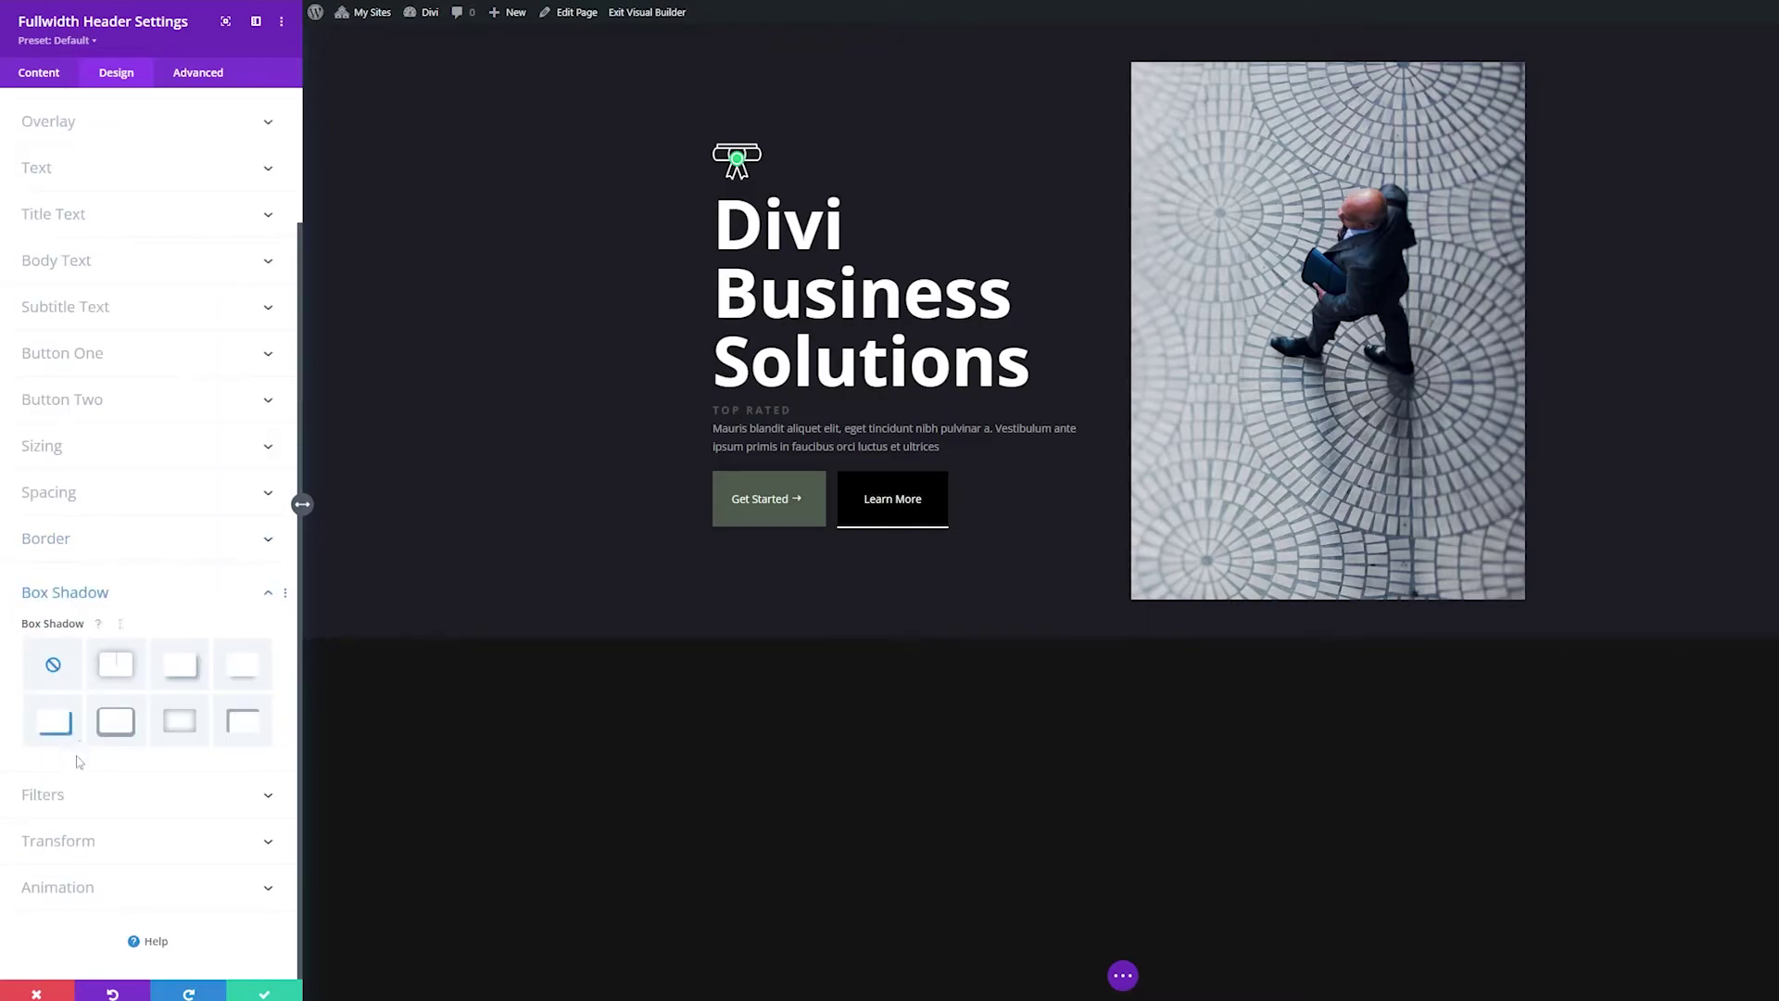
Step: Expand Filters, Transform and Animation, then show Advanced > CSS ID & Classes
left_click(76, 790)
left_click(81, 839)
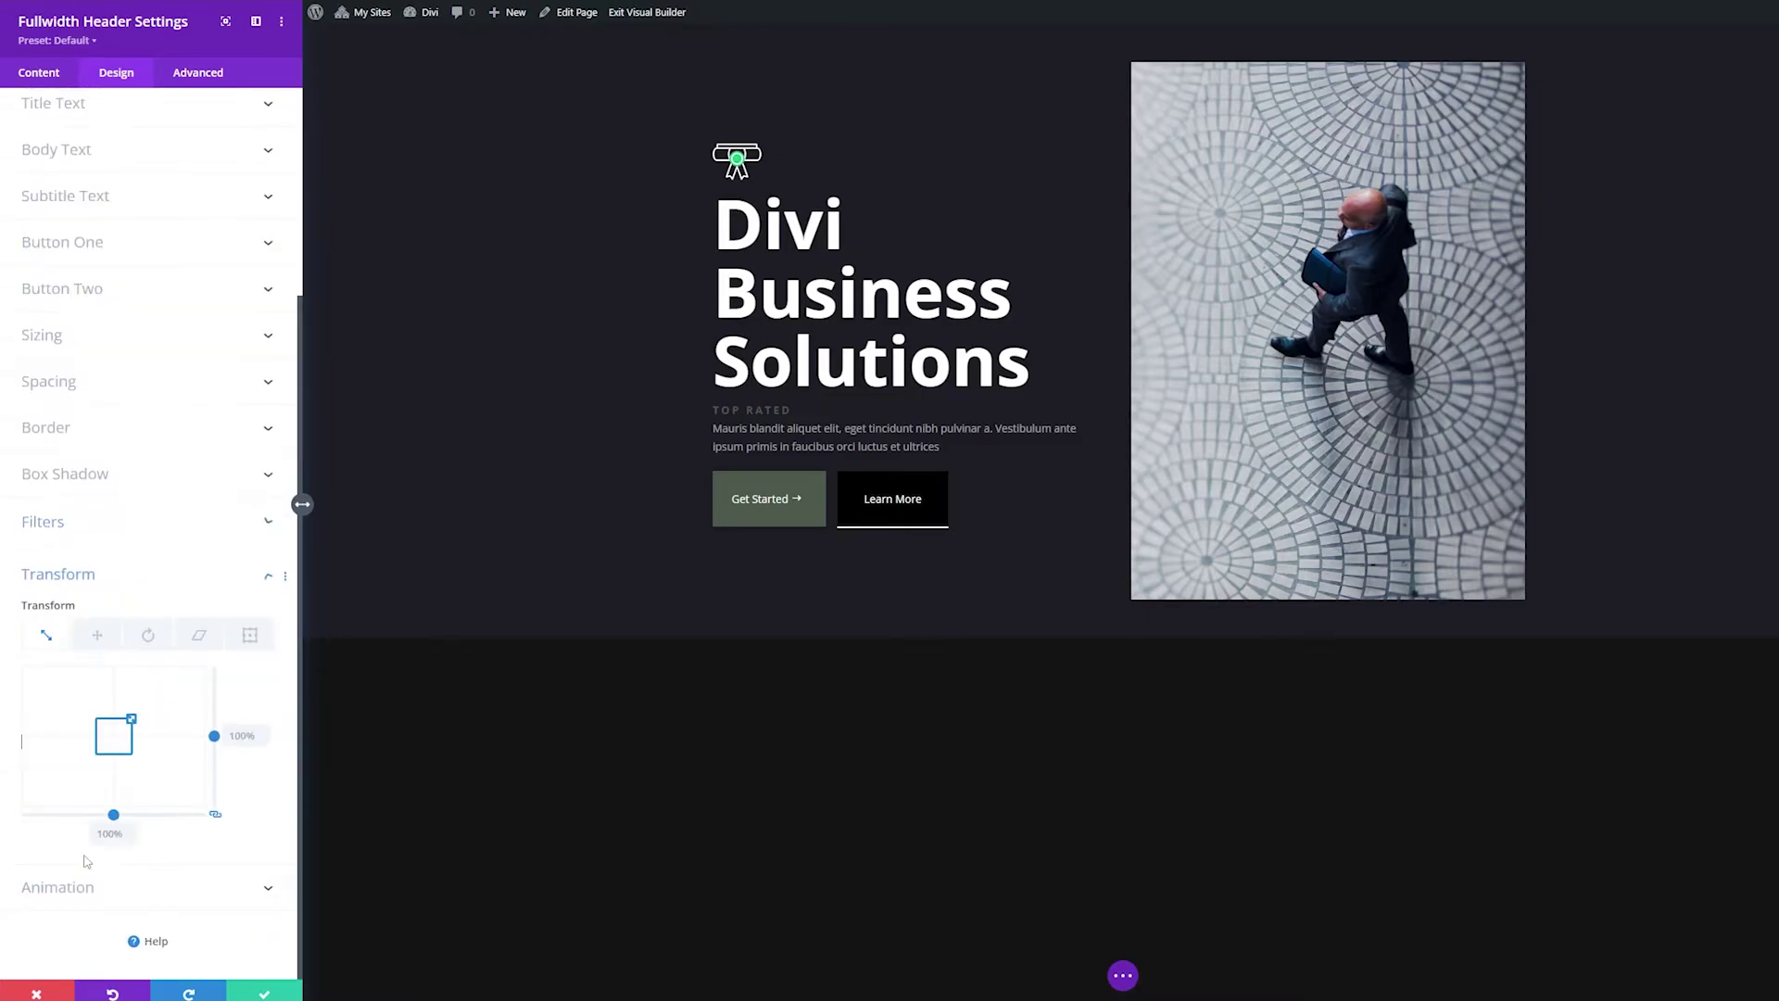
left_click(83, 887)
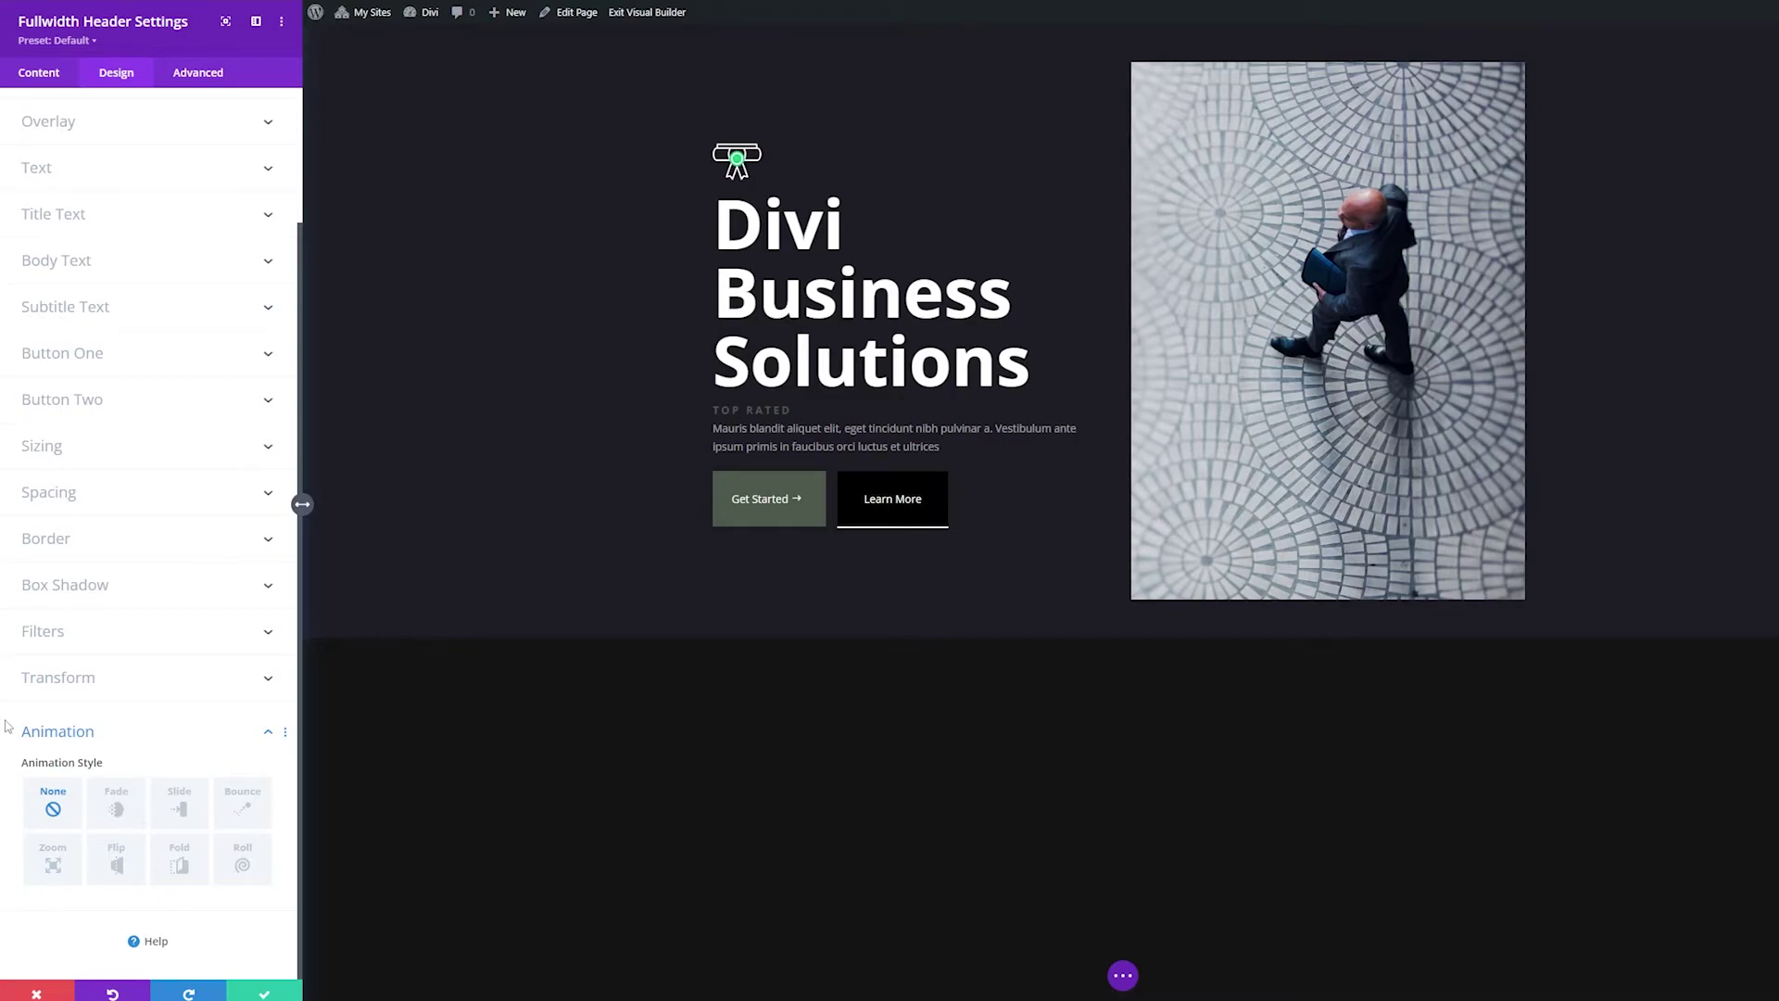
left_click(201, 76)
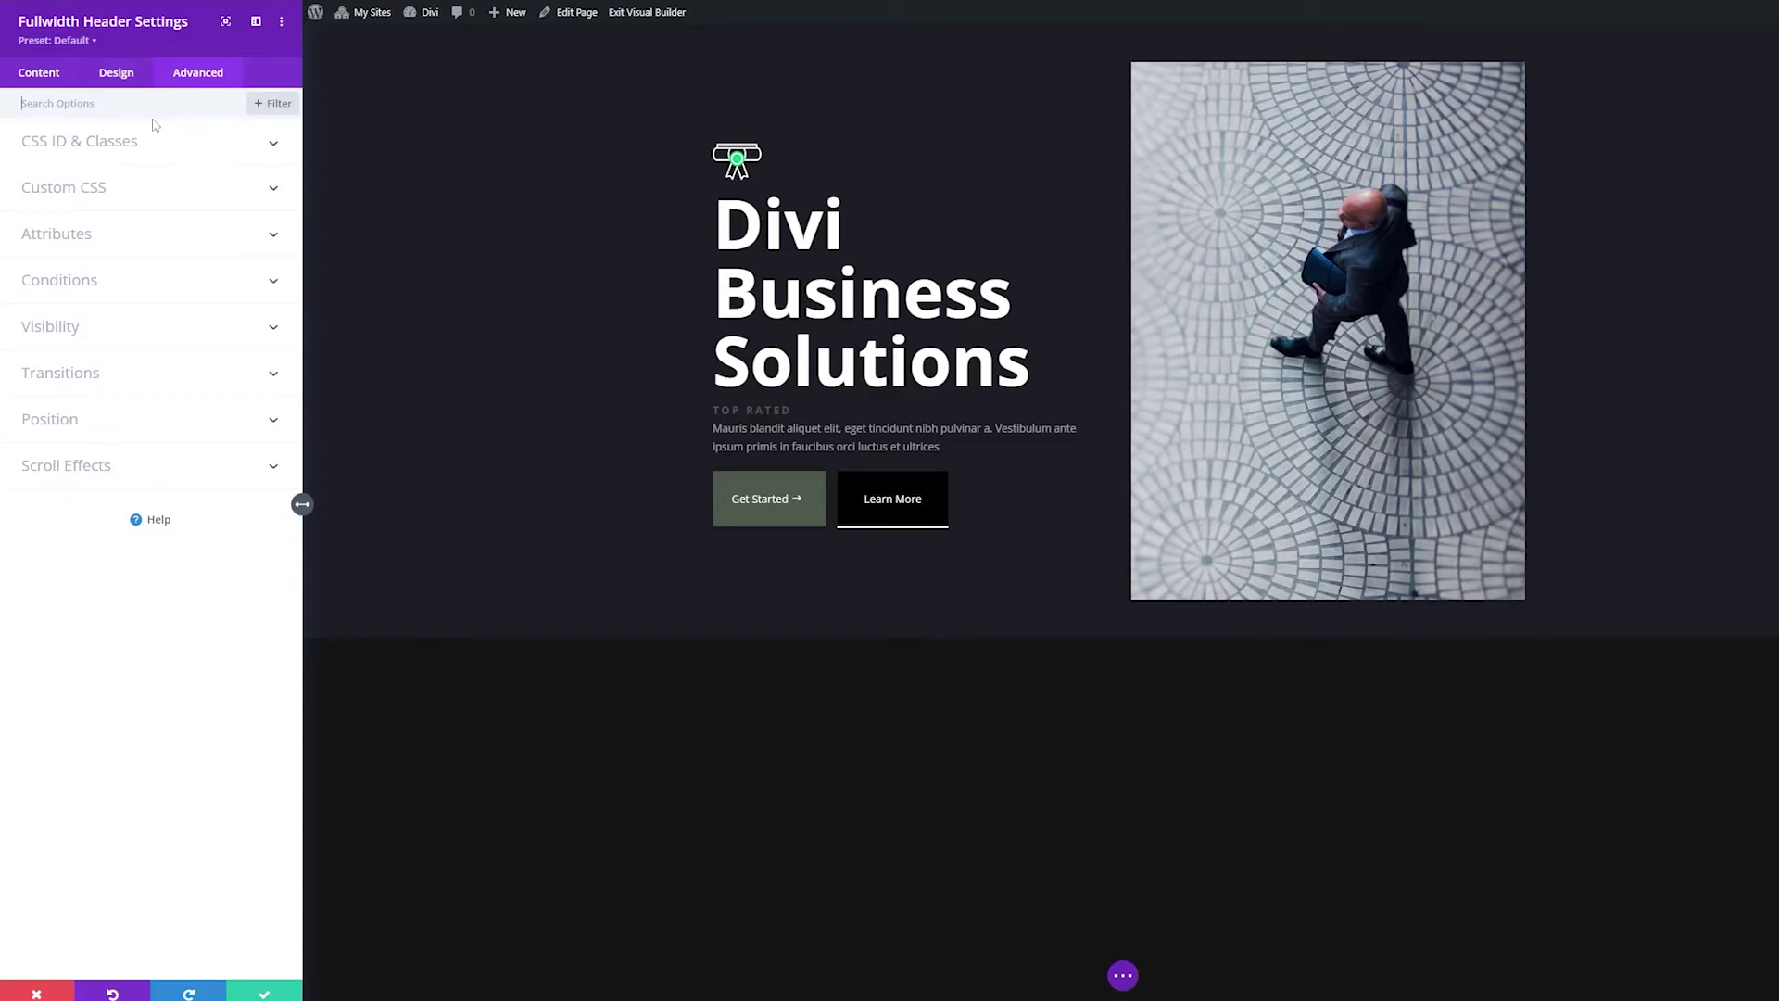
left_click(143, 151)
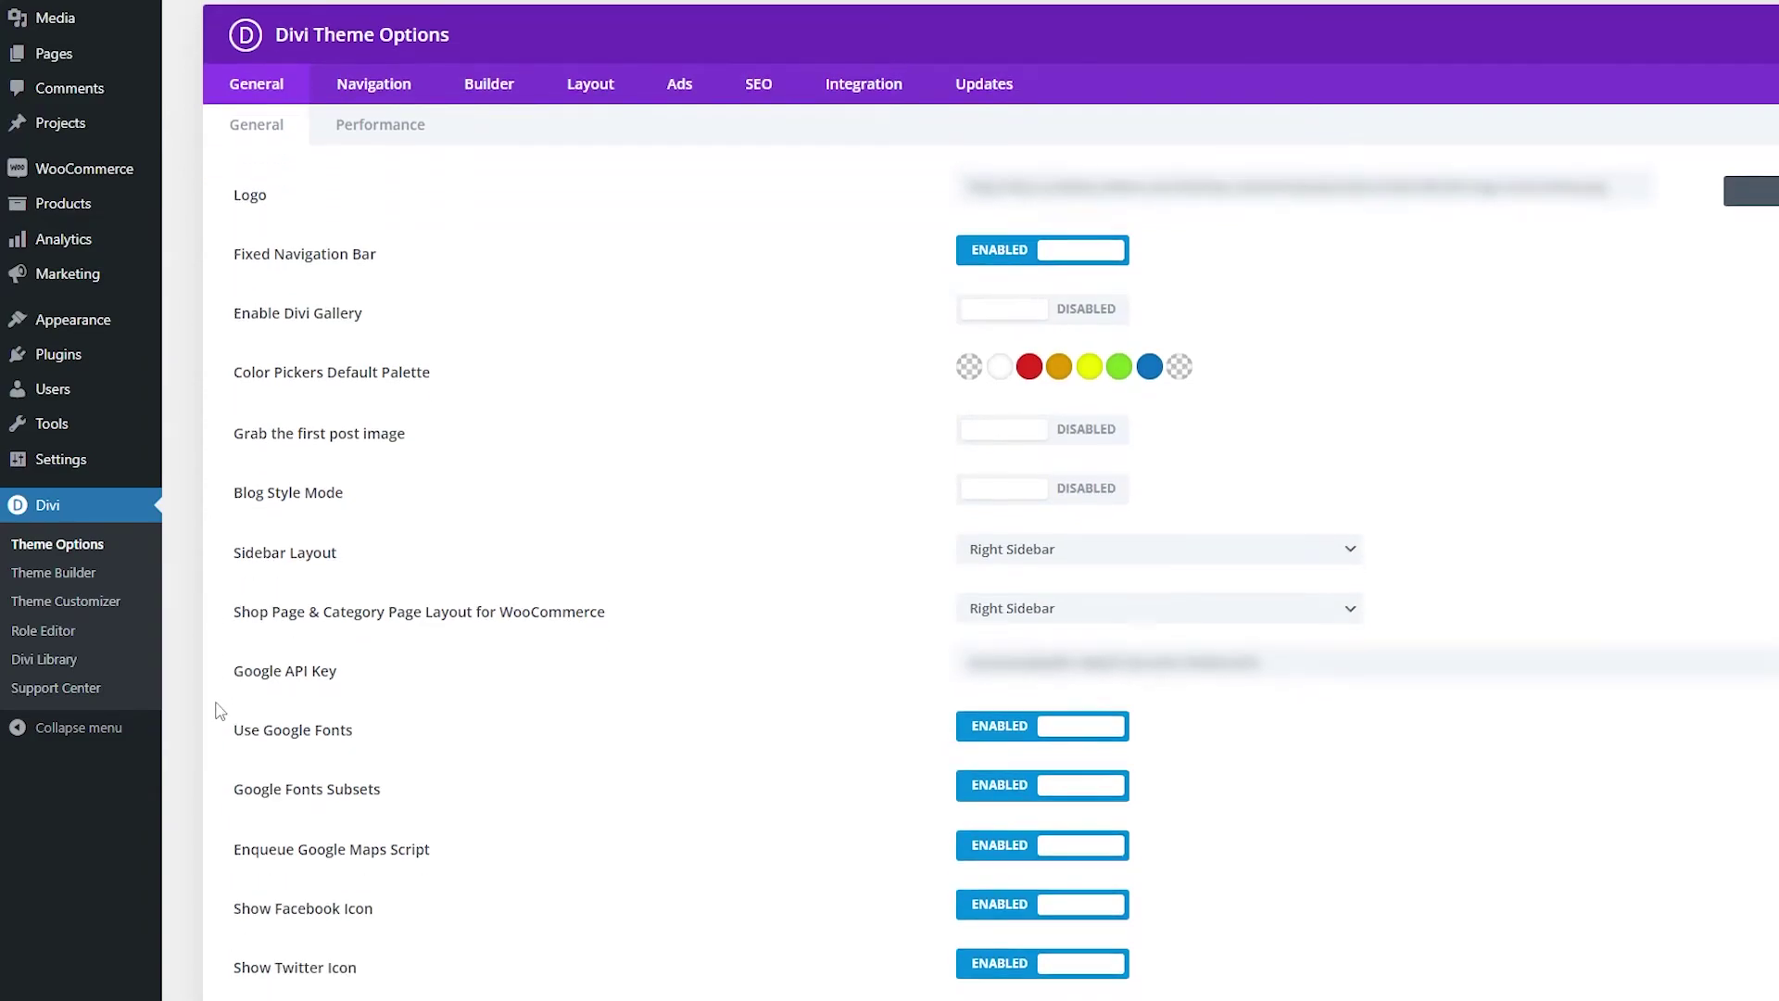
scroll(215, 709, "down", 8)
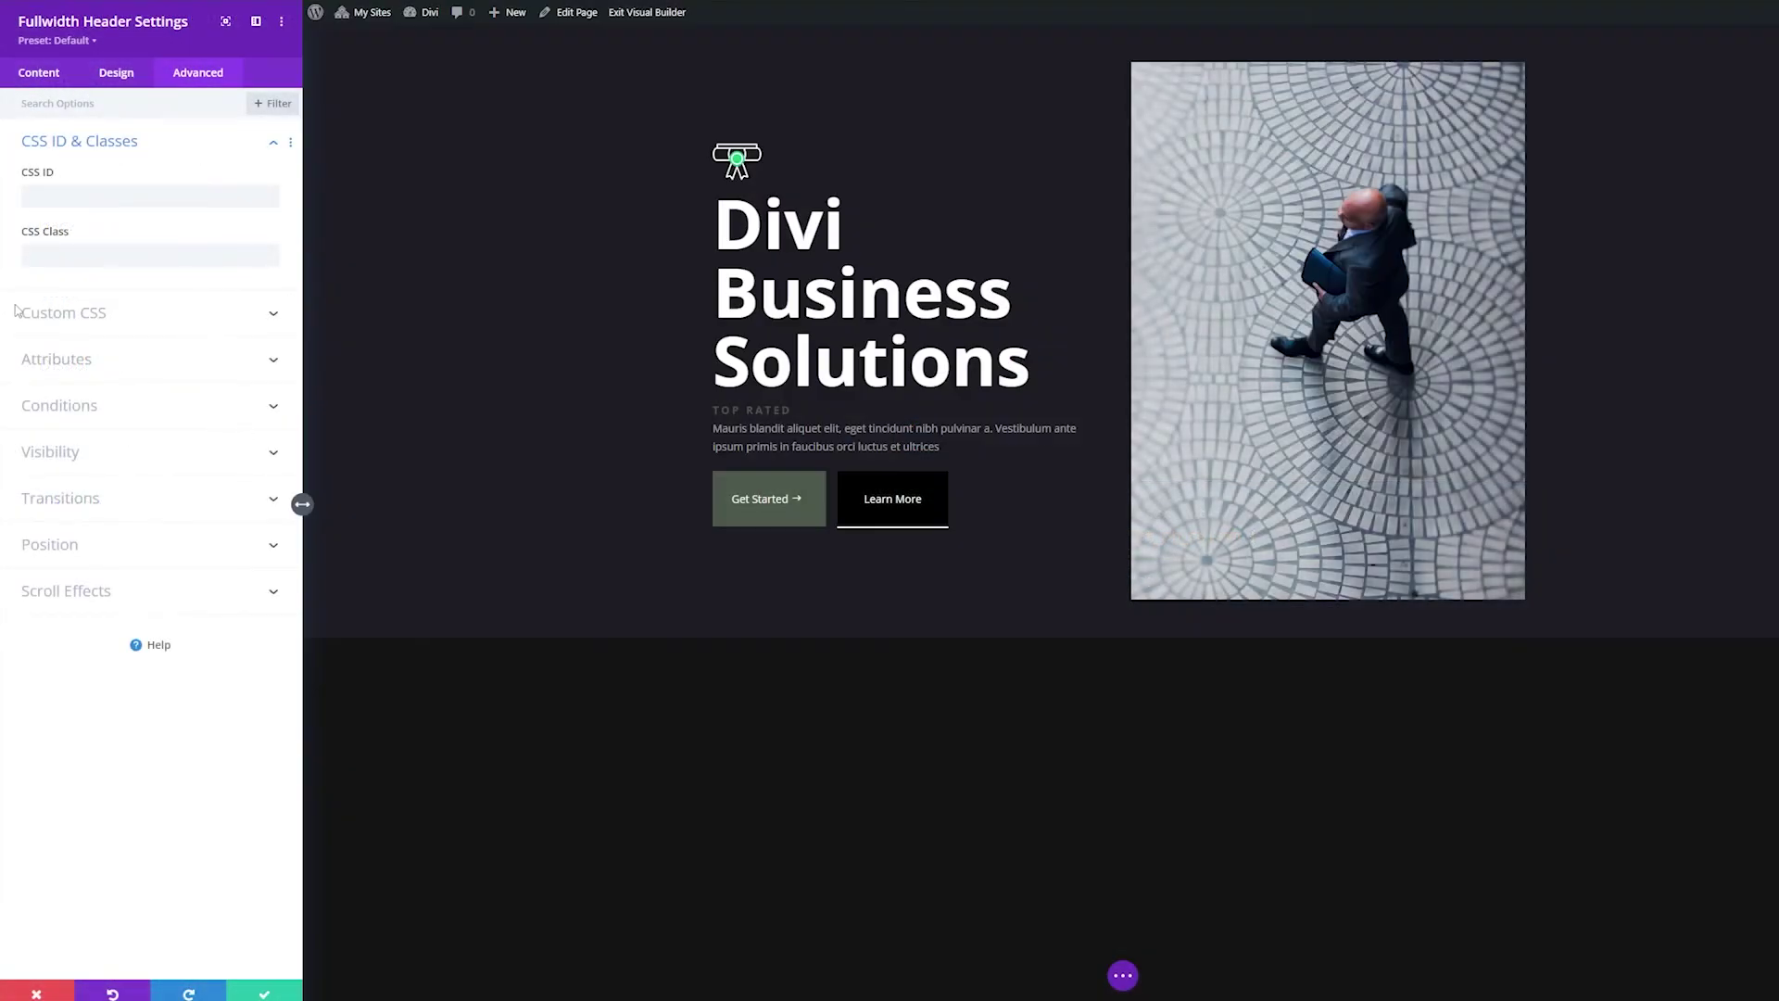
Step: Scroll Theme Options to the Custom CSS box, then expand the header module's Custom CSS fields
left_click(31, 310)
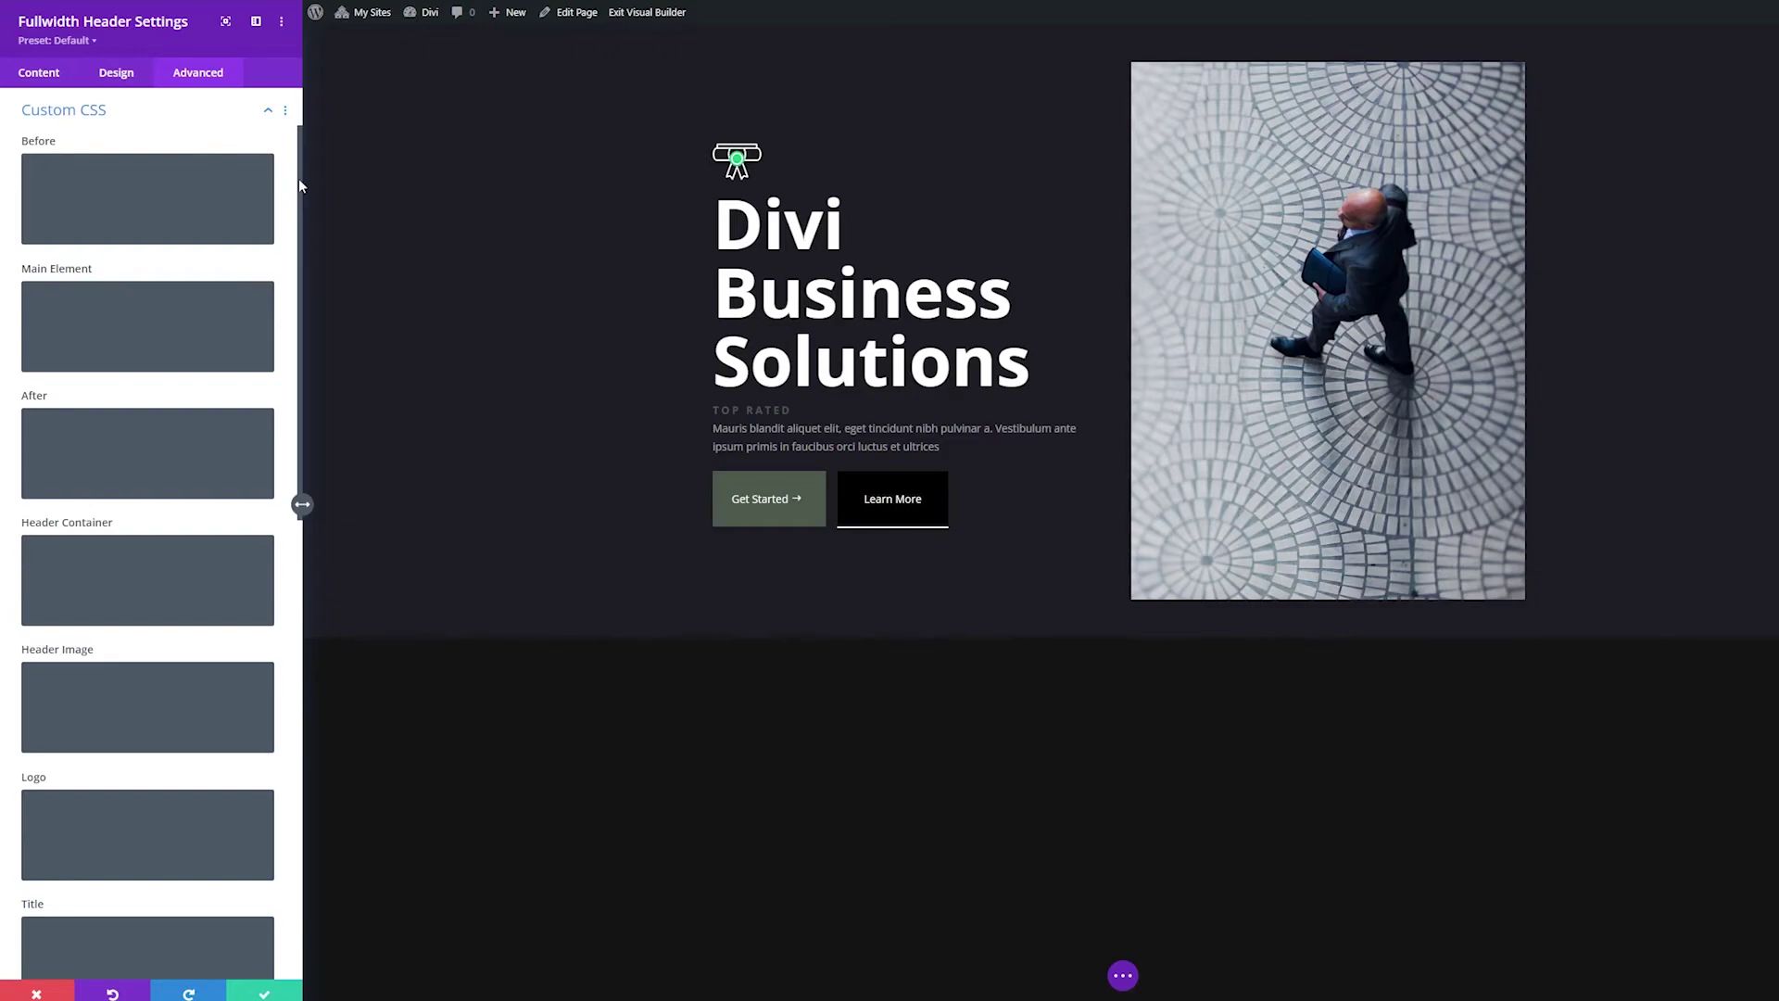
Step: Scroll past the empty Custom CSS fields and expand the header's Attributes settings
left_click_drag(298, 179, 299, 649)
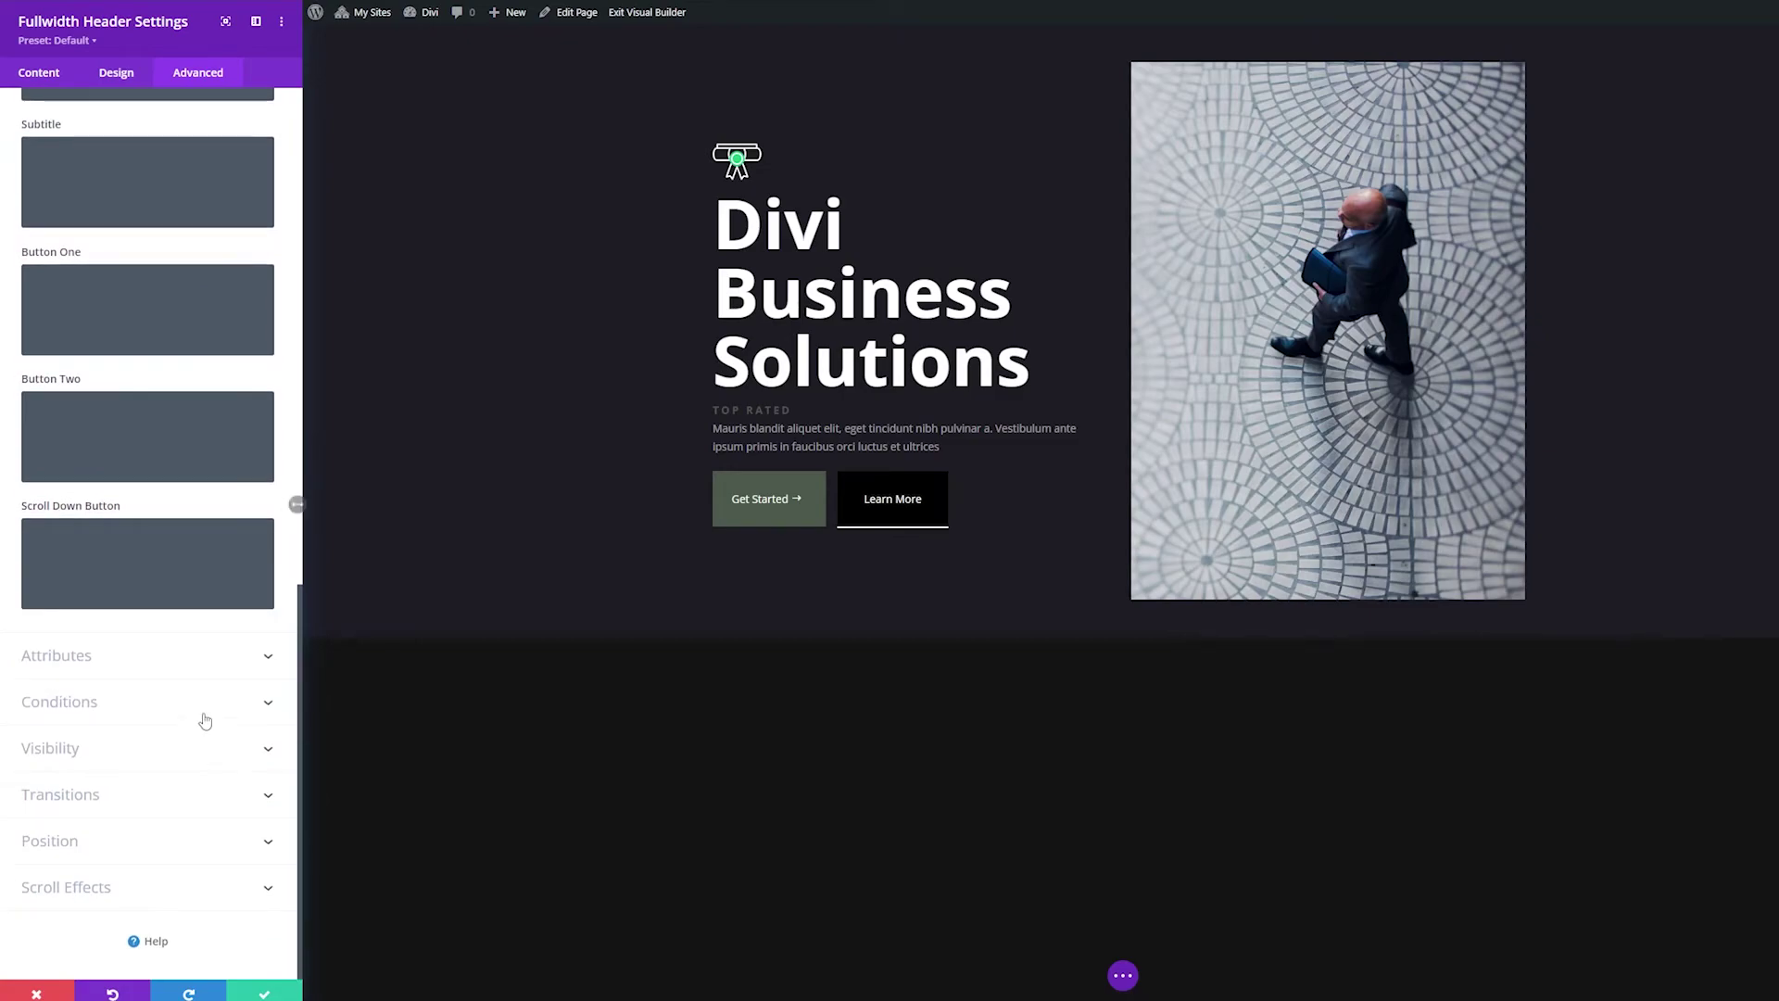
left_click(154, 672)
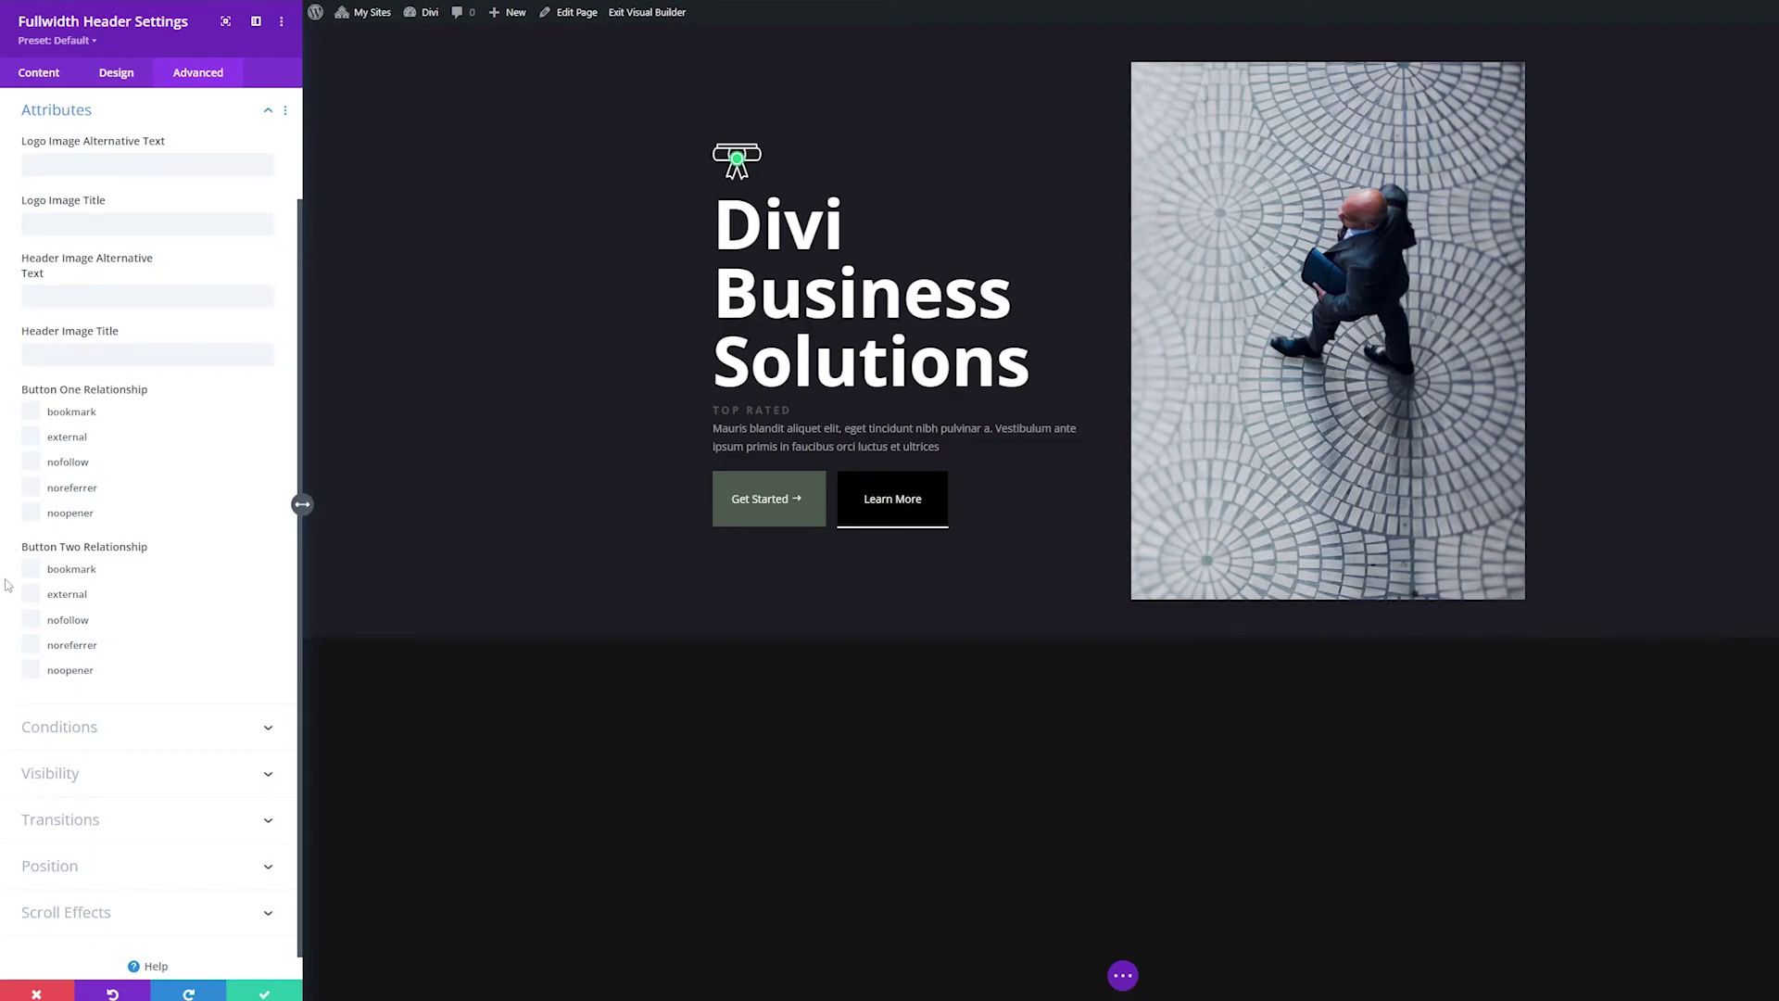
Step: Expand the Conditions, Visibility, Transitions, Position and Scroll Effects groups on the Advanced tab
left_click(60, 732)
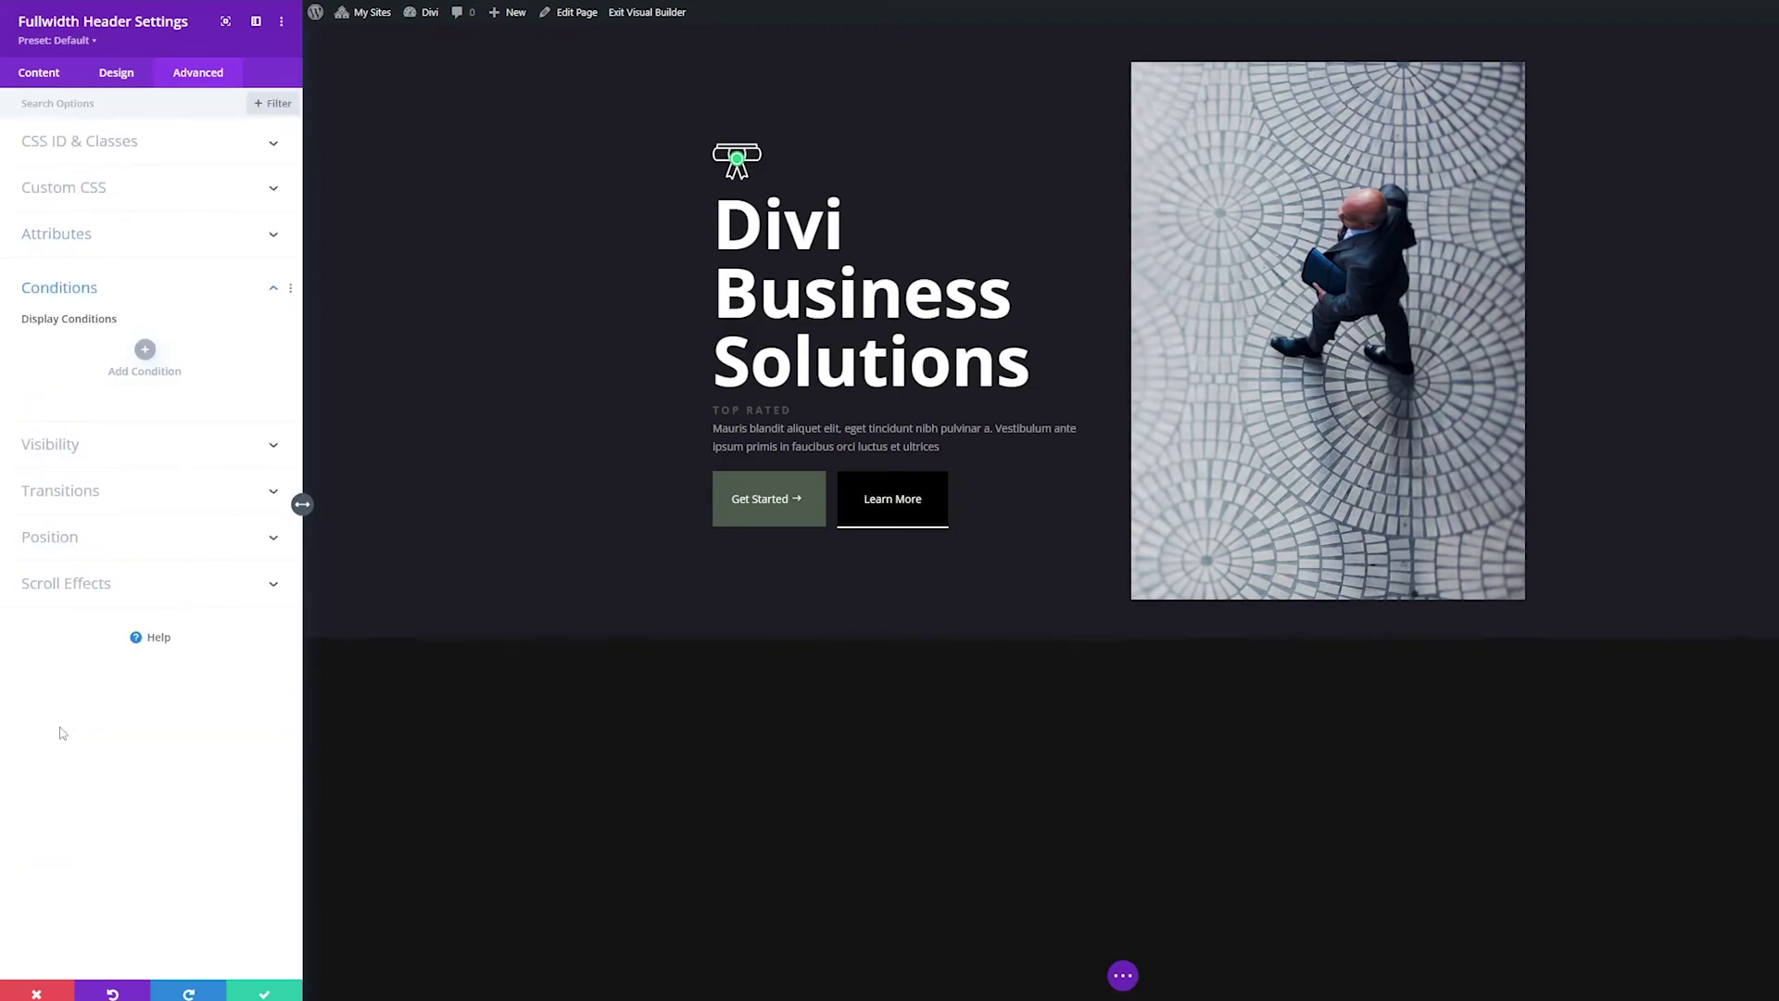
left_click(99, 447)
left_click(118, 612)
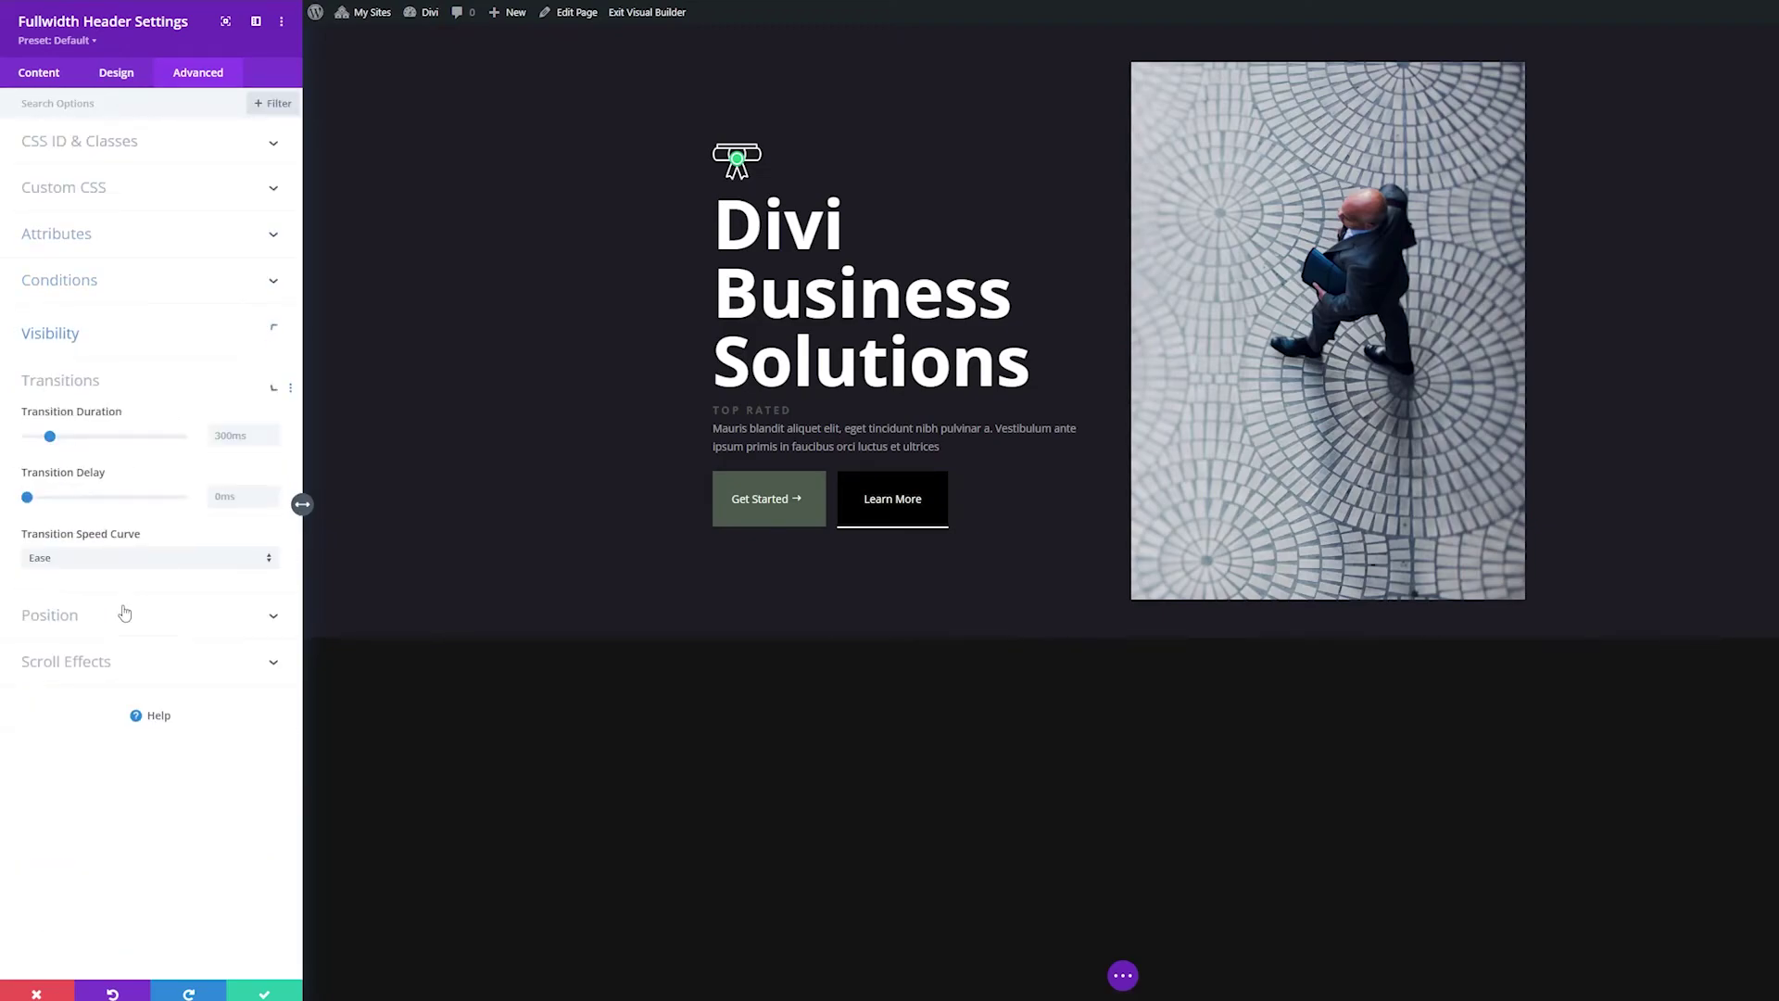
left_click(102, 615)
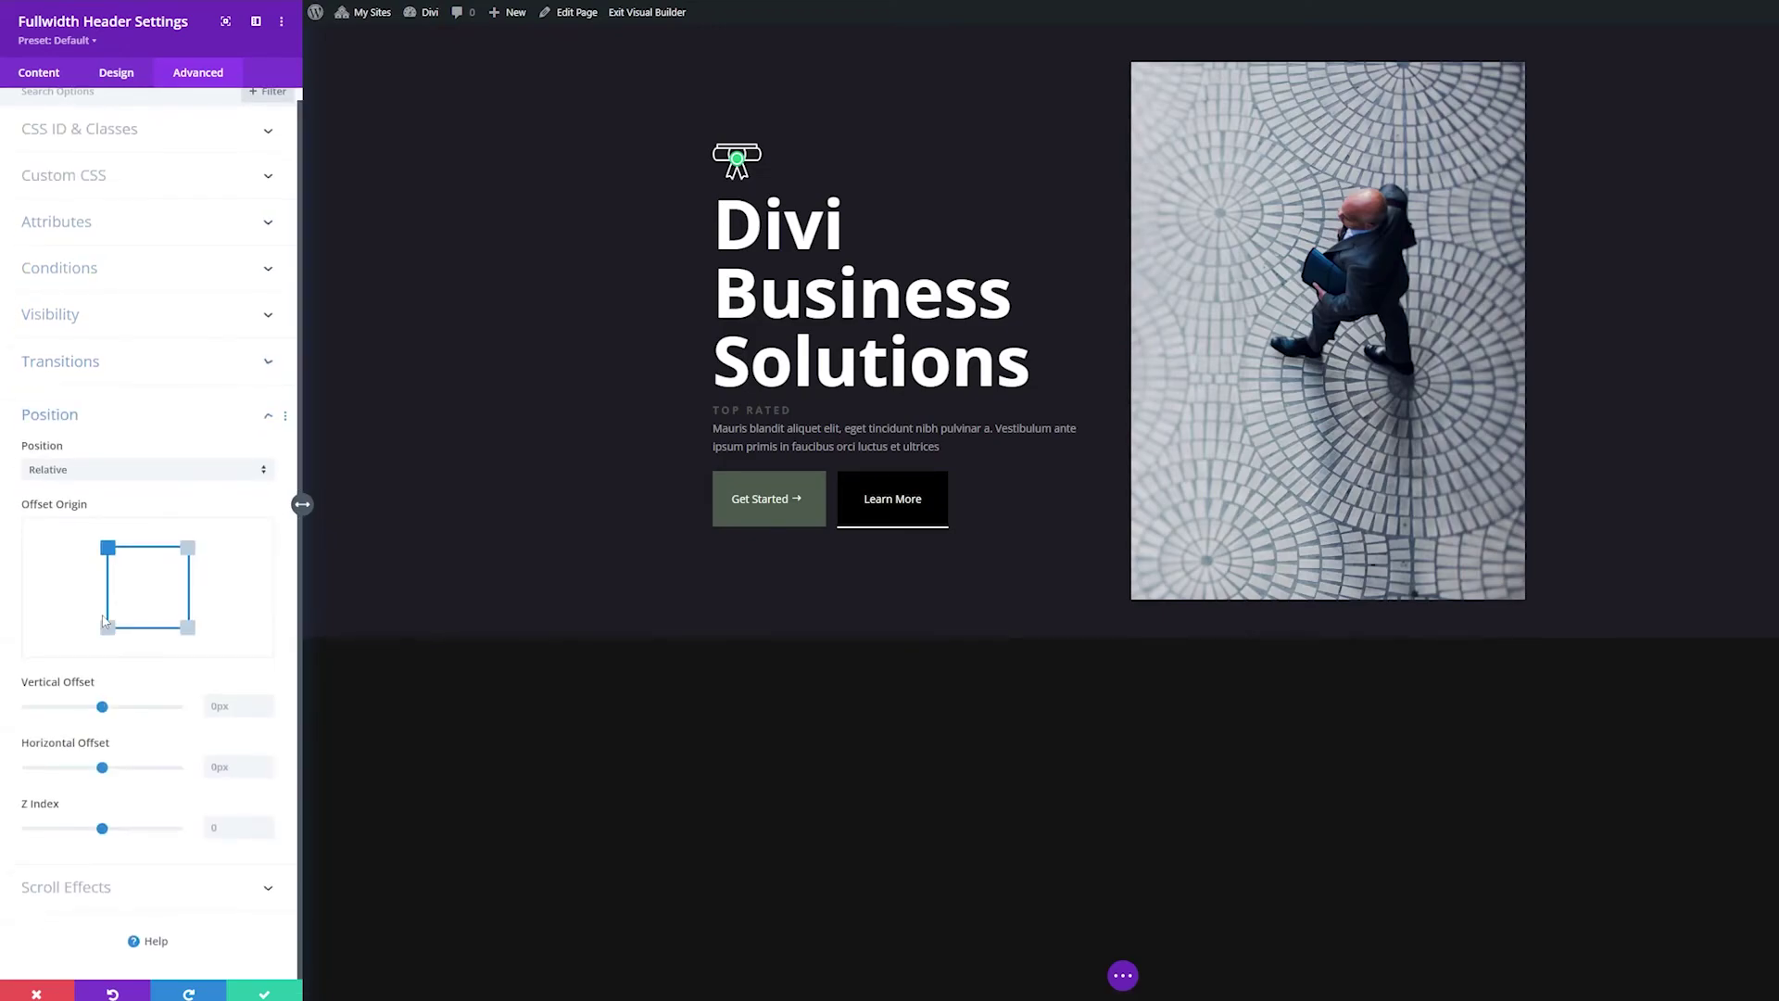
left_click(69, 887)
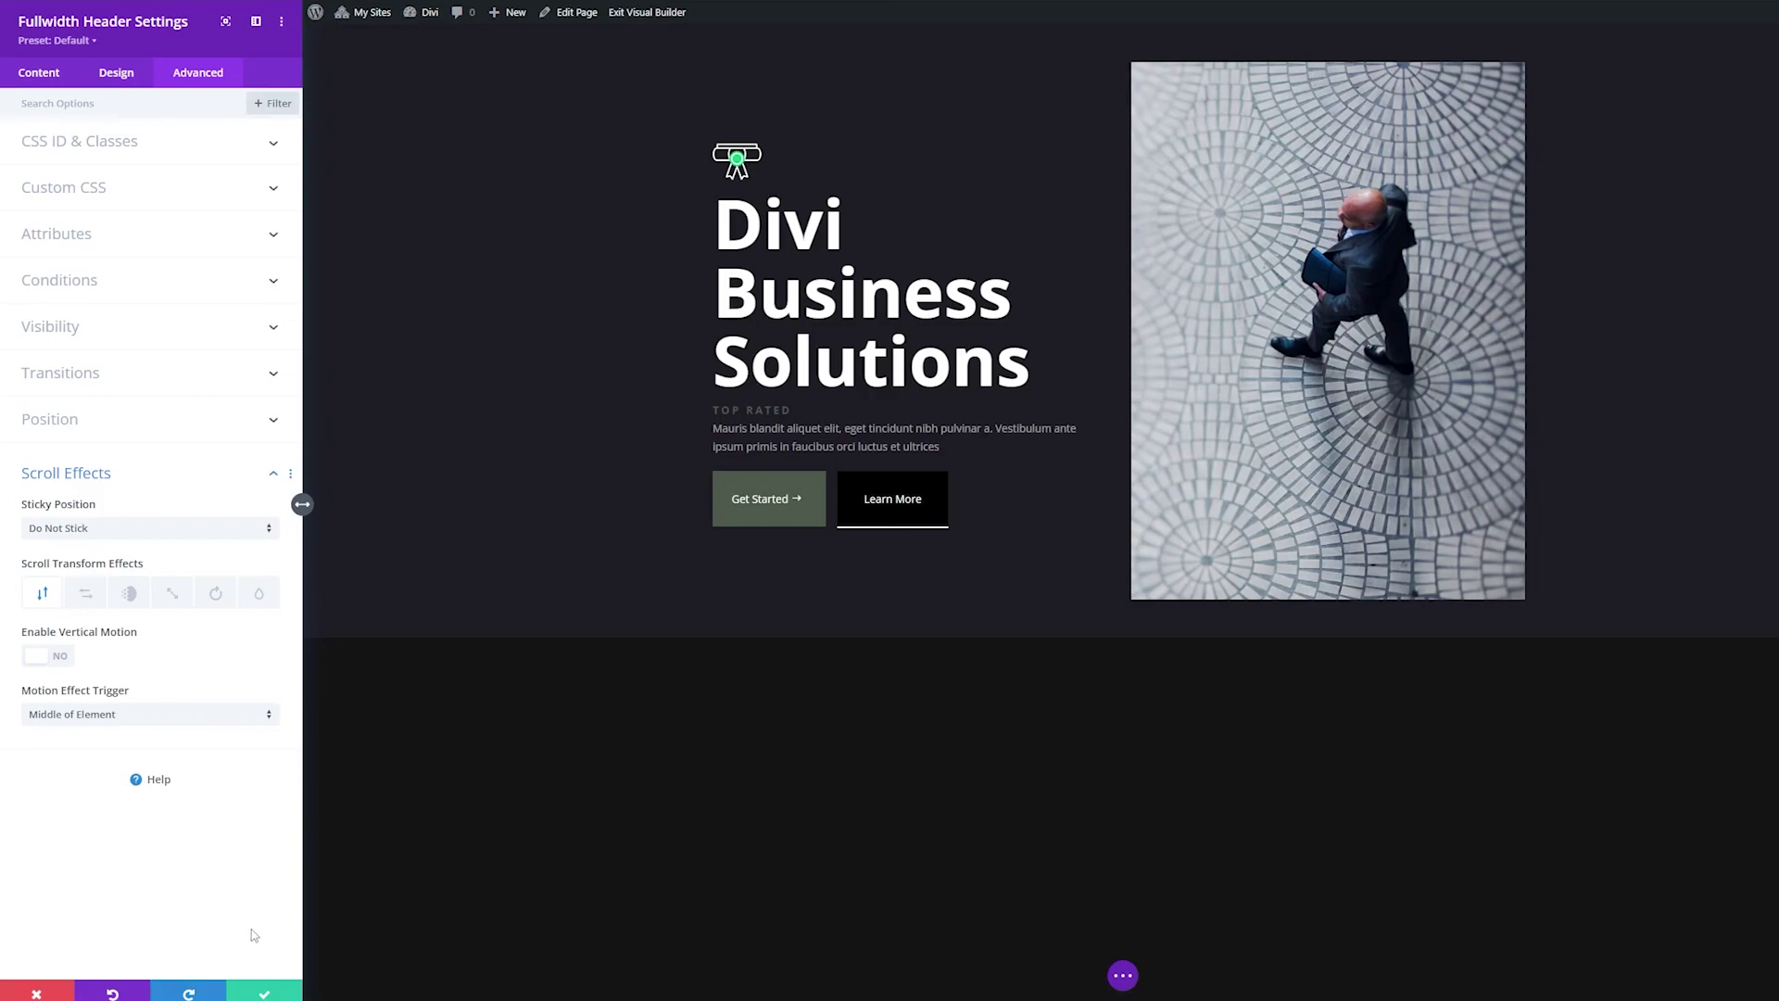
Step: Save and close the header settings, then exit the Visual Builder to view the page
left_click(264, 995)
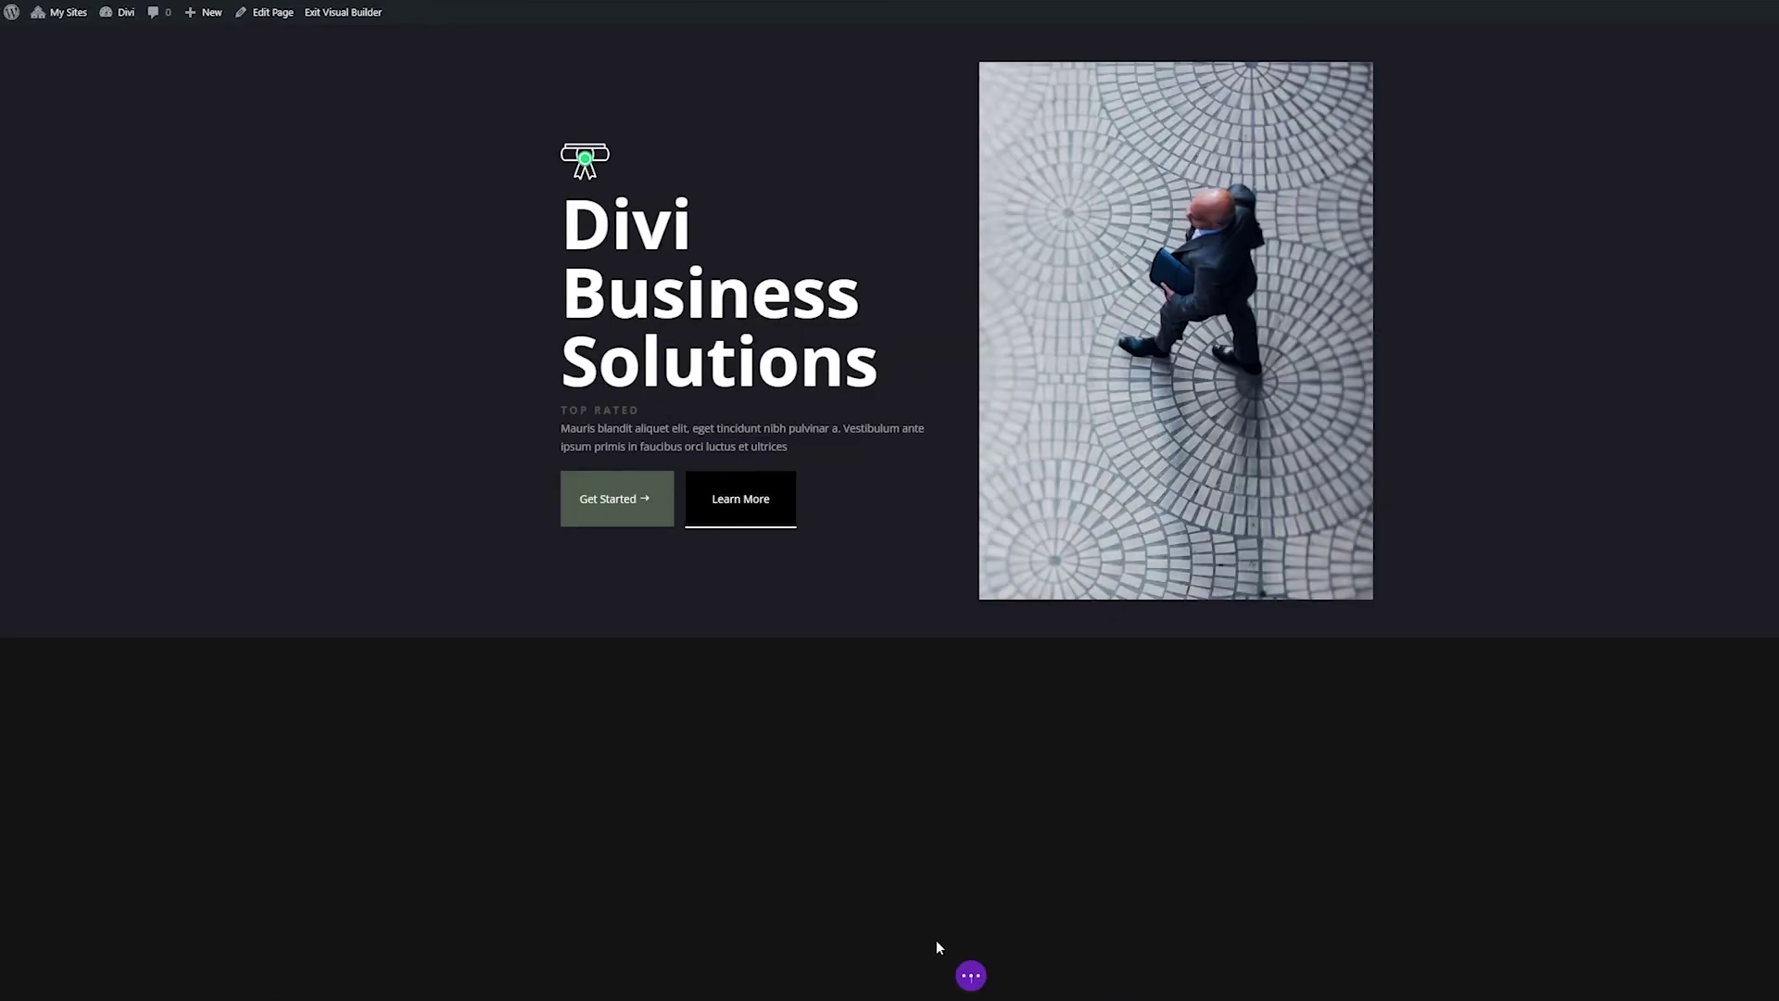
left_click(971, 975)
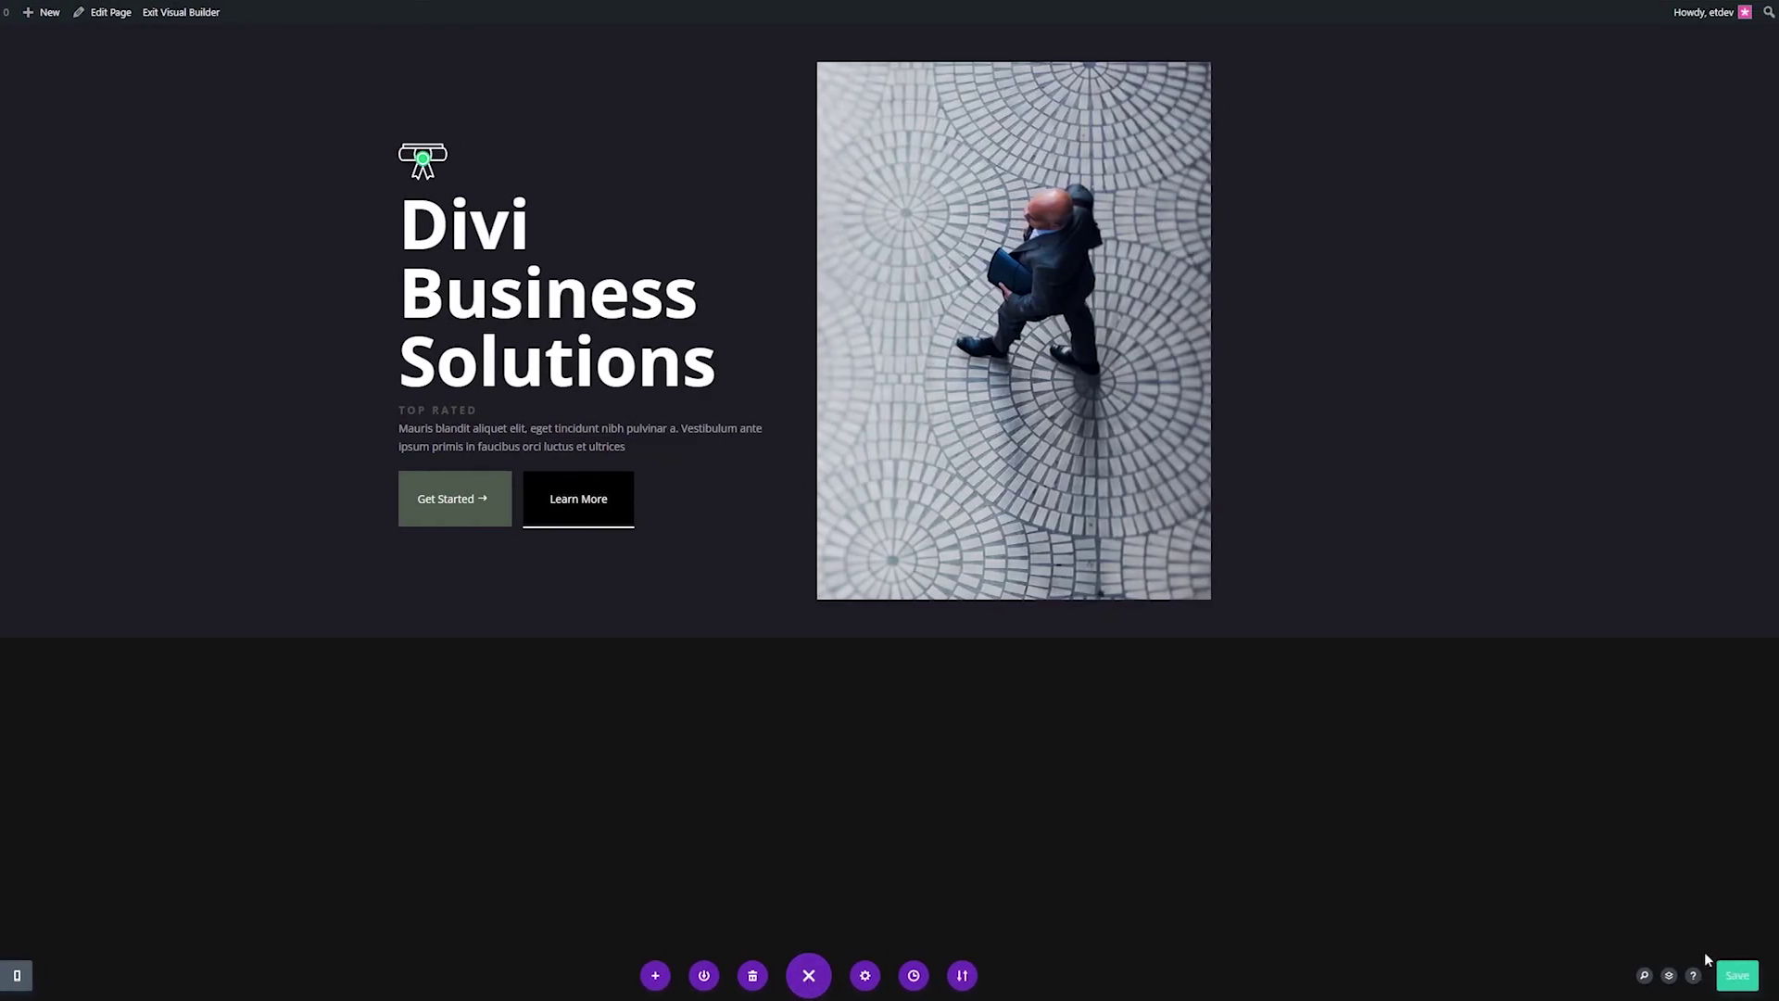
left_click(169, 15)
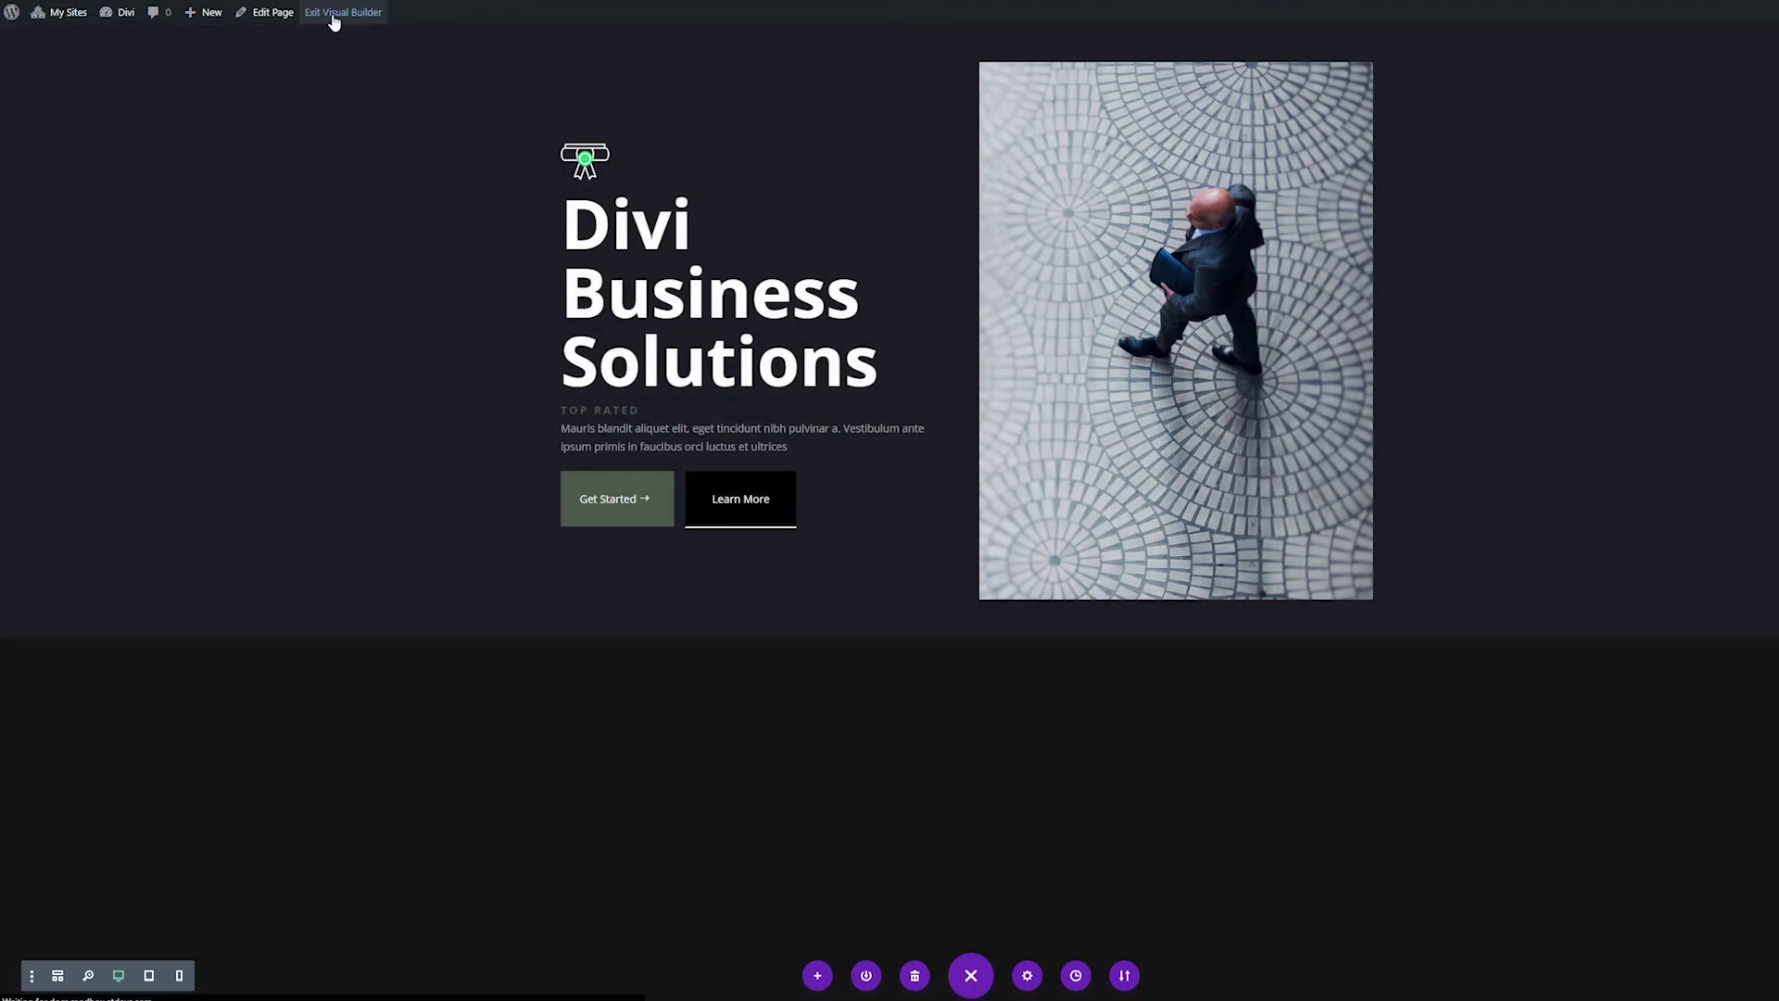